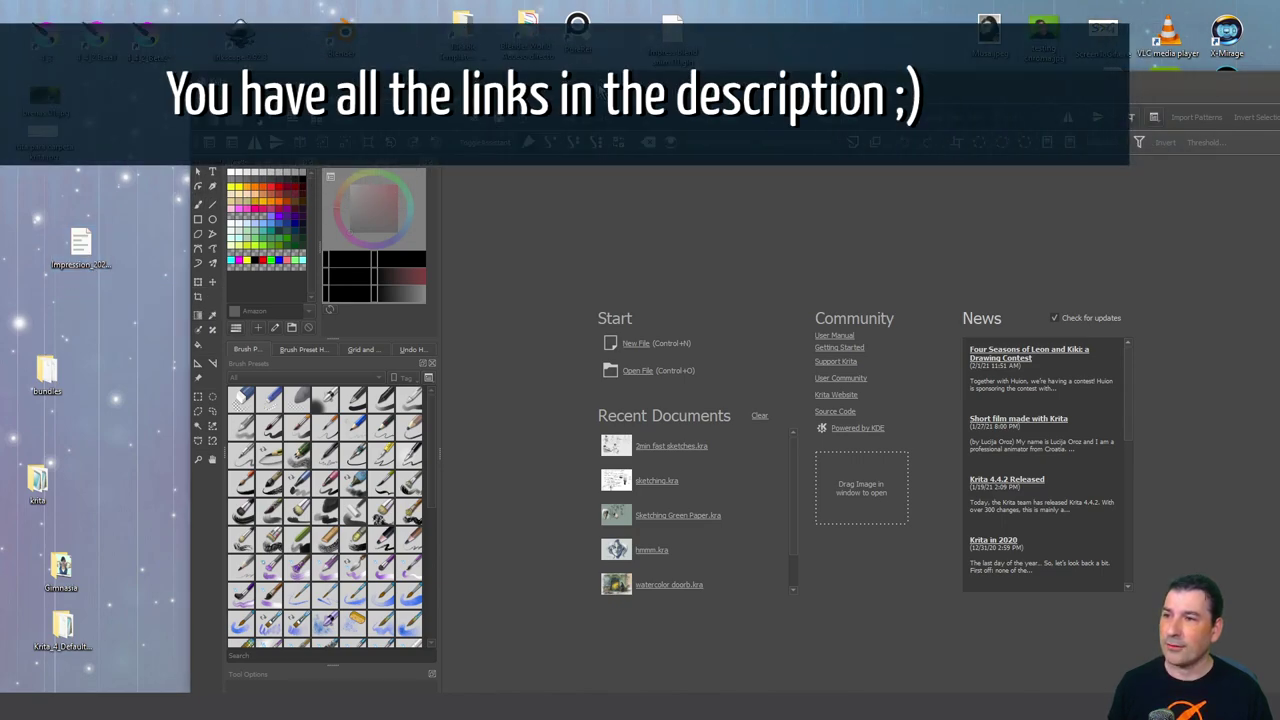
# - Maximize the floating Krita window with Super+Up so the welcome screen fills the display
pyautogui.press('super+Up')
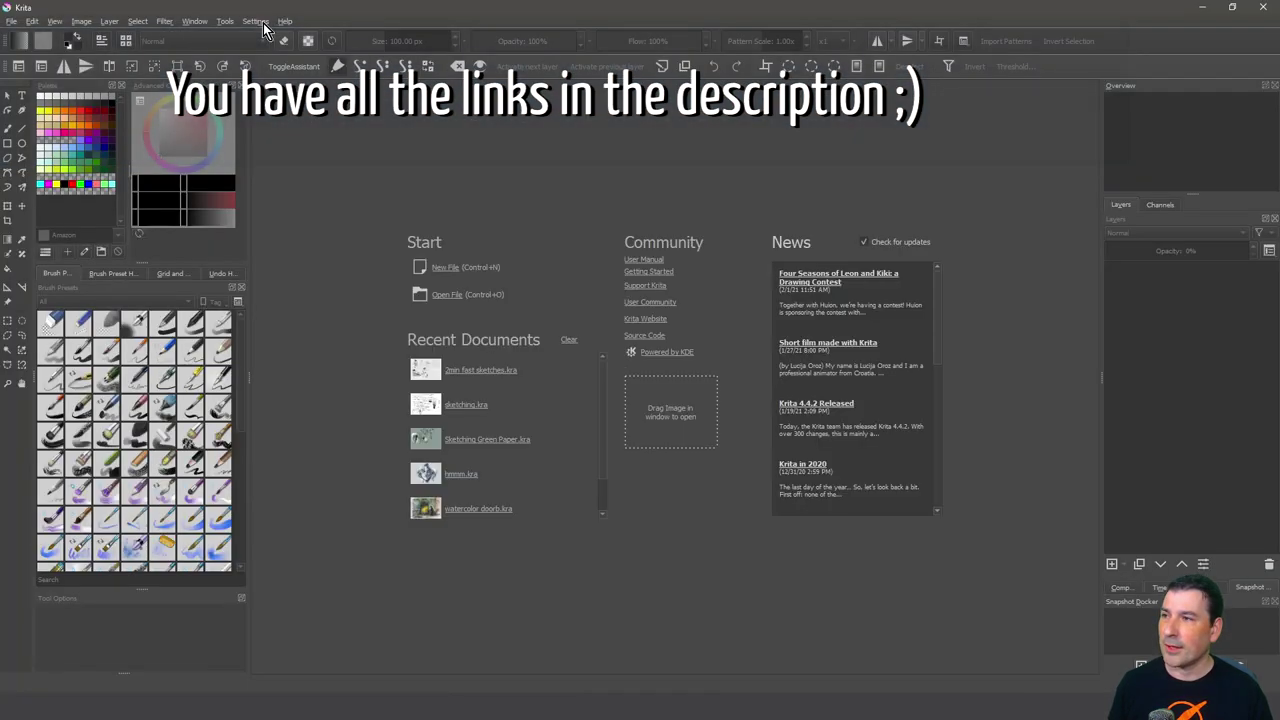
# - Import Impression_2021_v3.bundle through the Manage Resource Bundles dialog
pyautogui.click(257, 21)
pyautogui.click(285, 48)
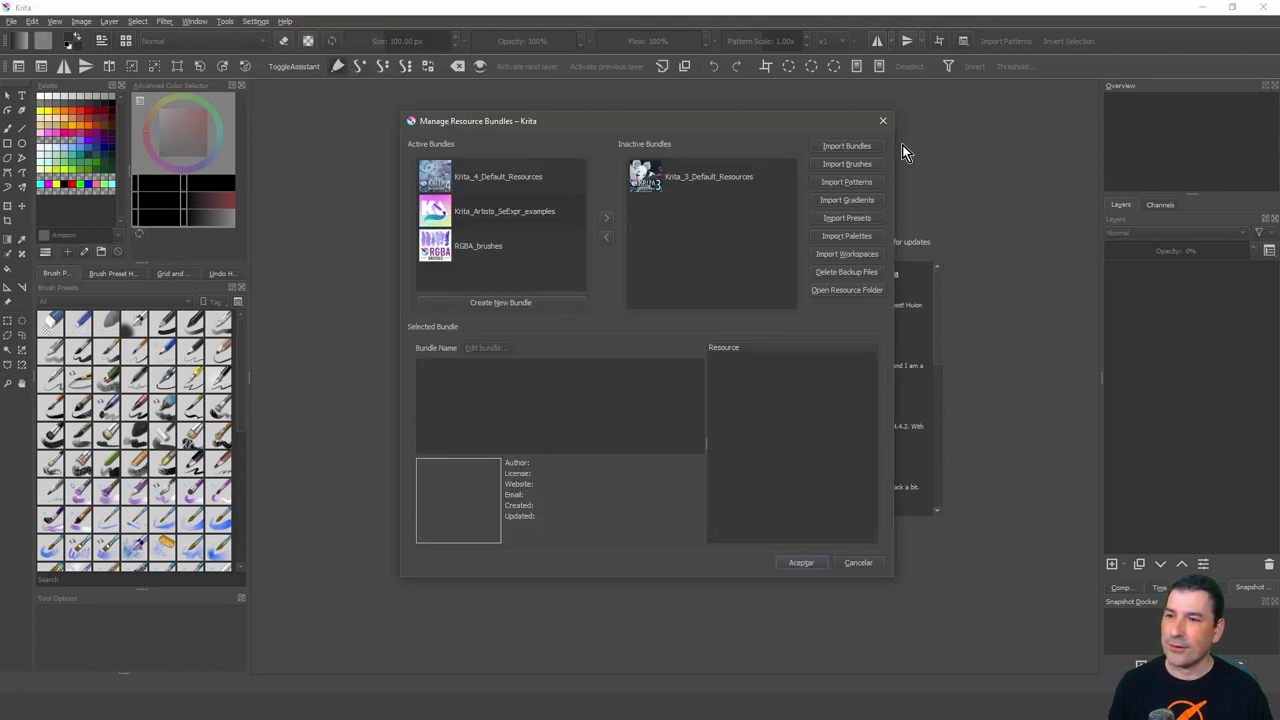
pyautogui.click(845, 147)
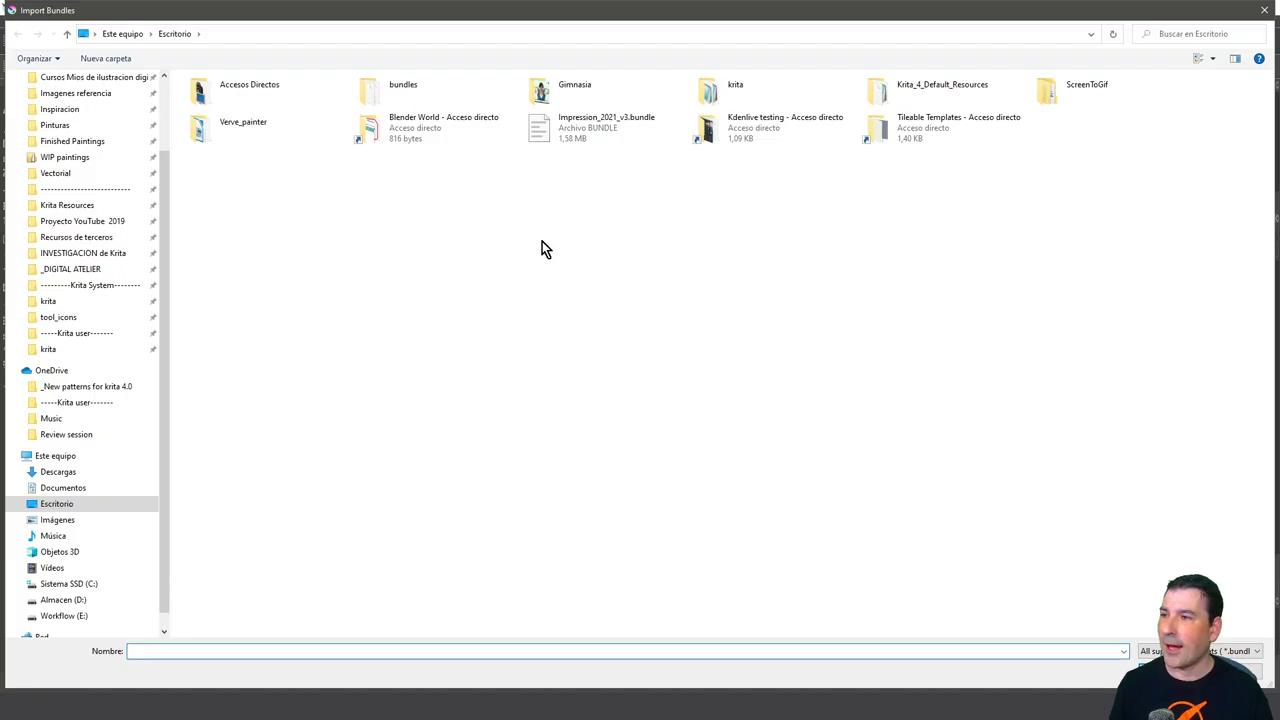
pyautogui.click(583, 140)
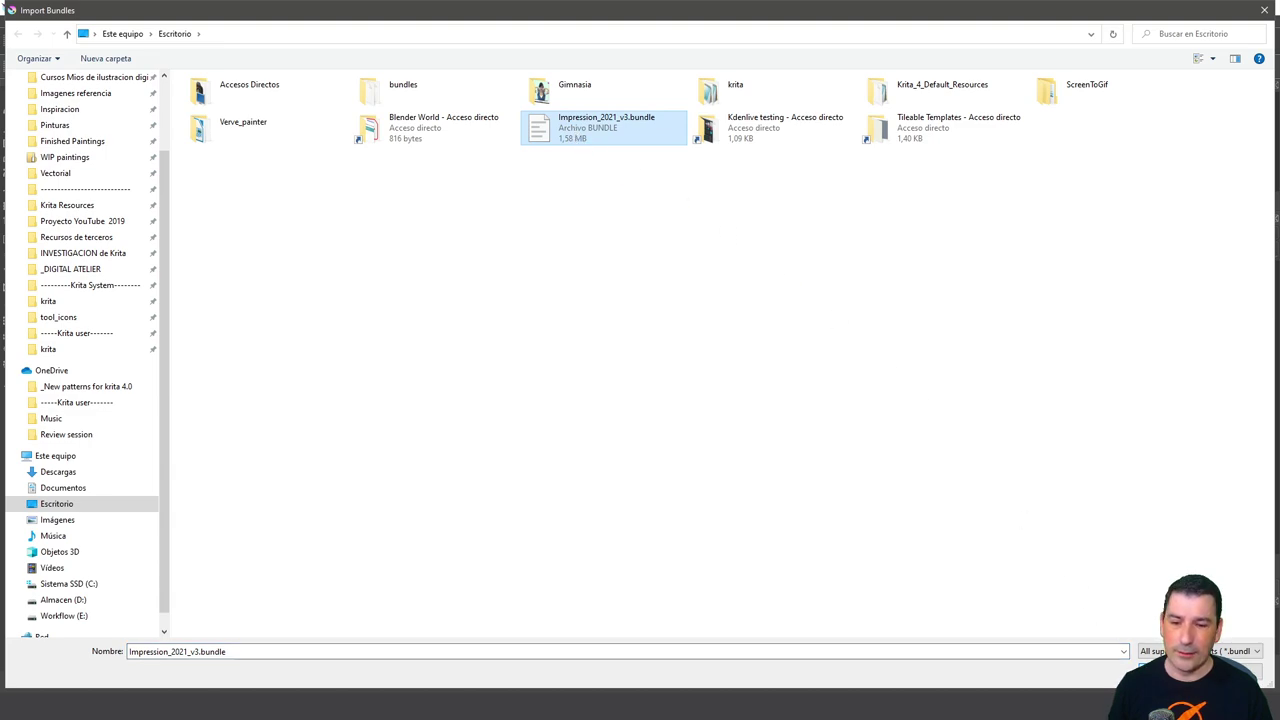
pyautogui.press('Return')
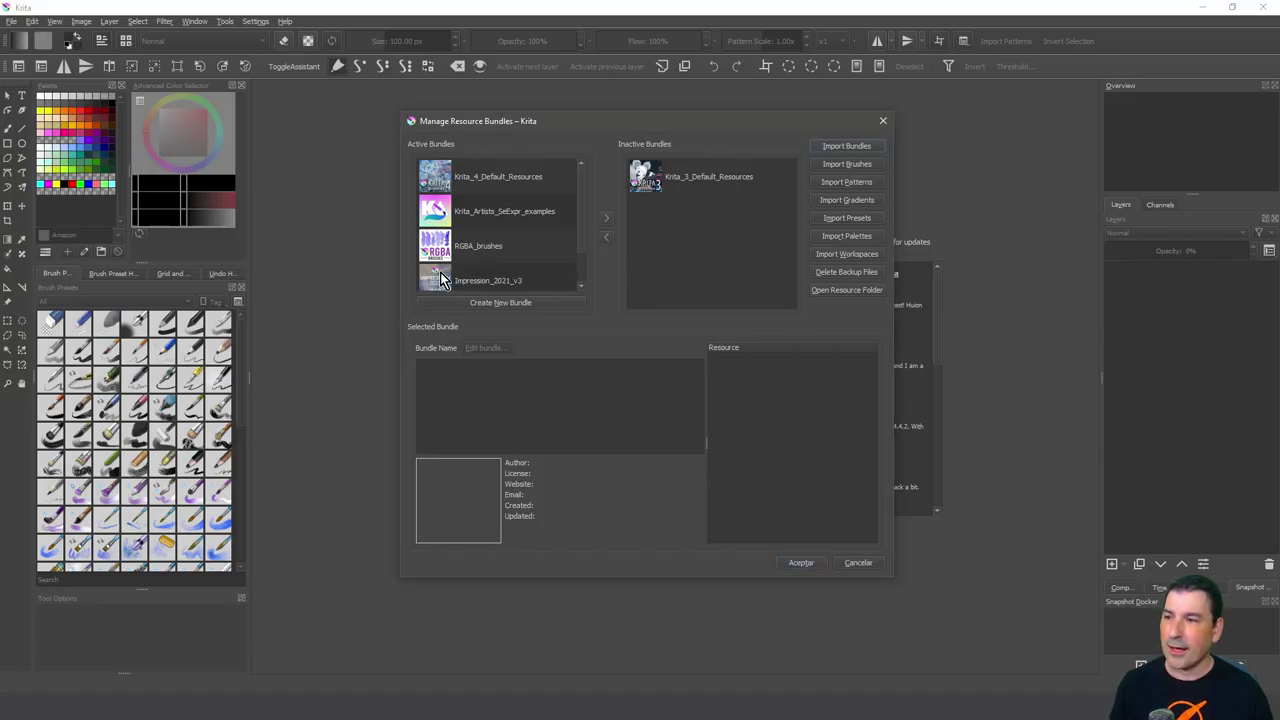
# - Select the Impression_2021_v3 bundle and list its brush presets and brushes
pyautogui.moveTo(583, 235); pyautogui.dragTo(580, 268)
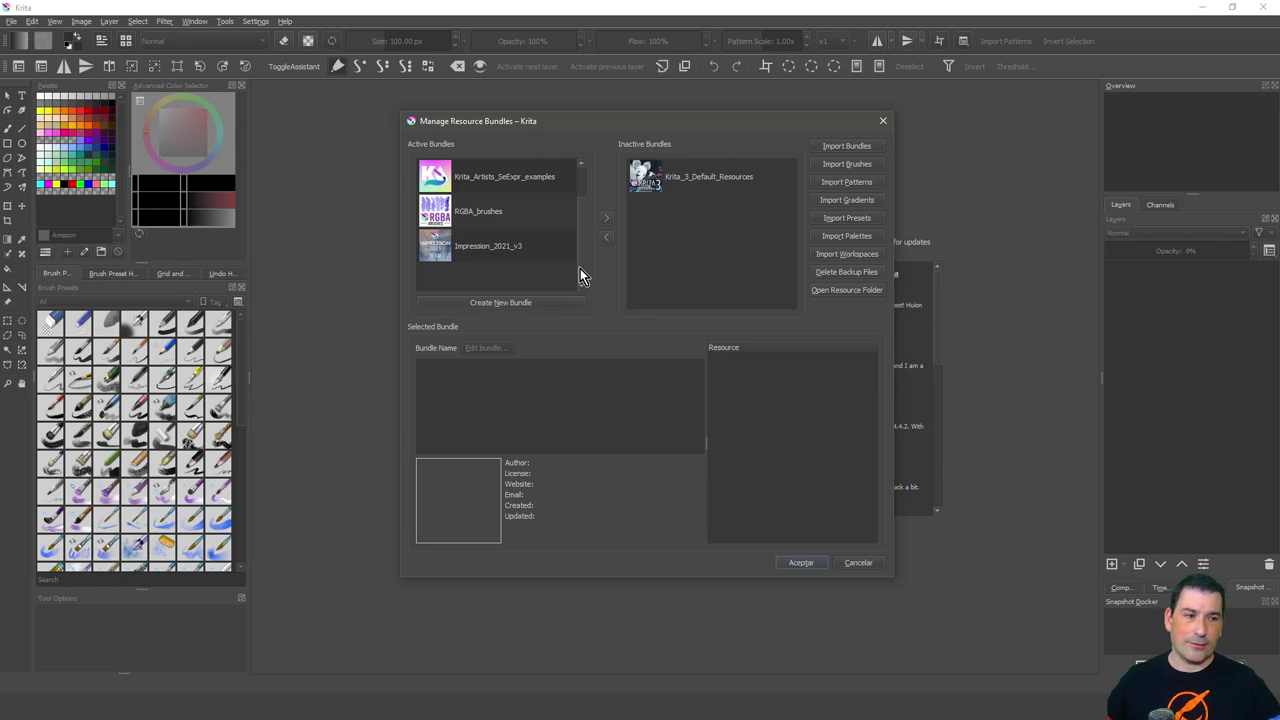
pyautogui.click(444, 262)
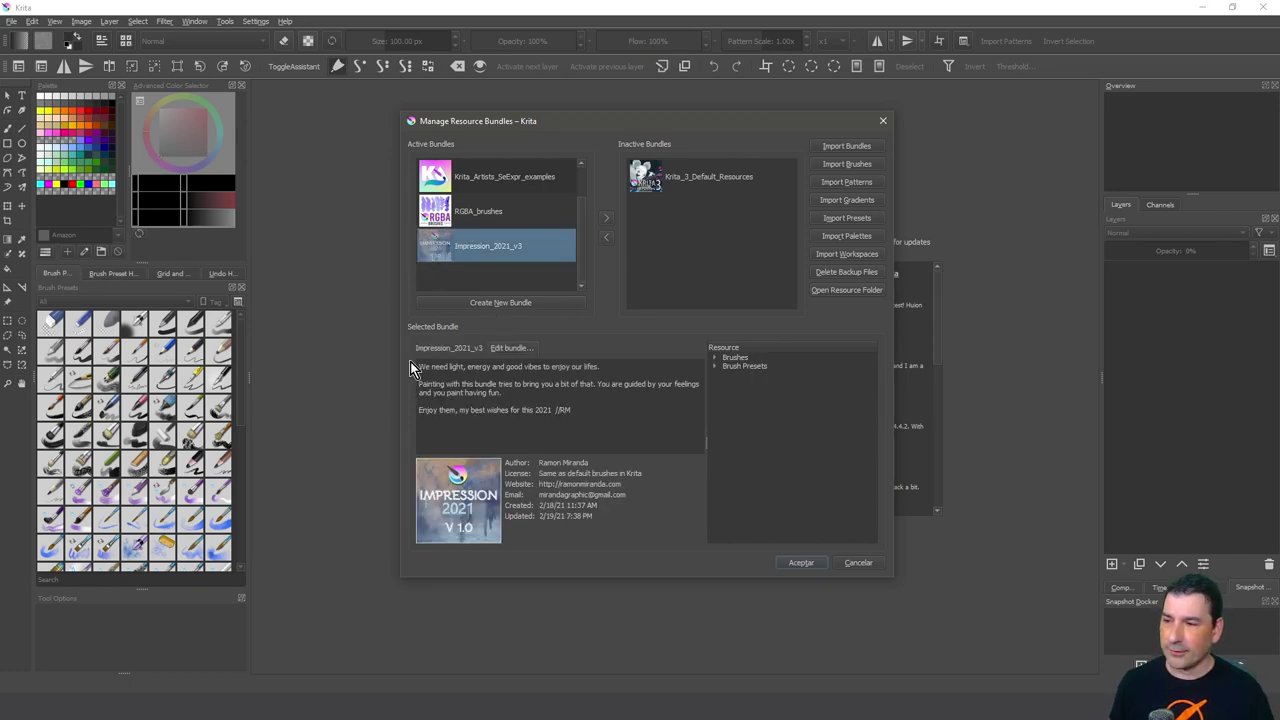
pyautogui.click(716, 365)
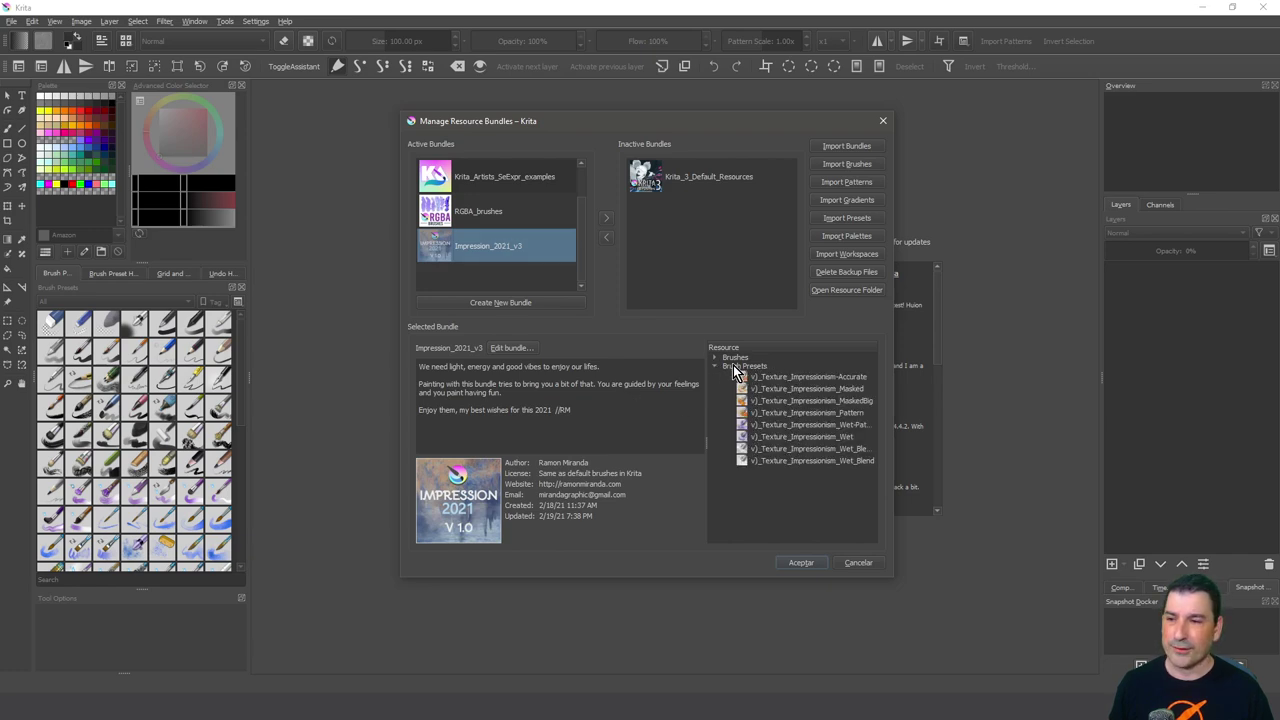
pyautogui.click(716, 358)
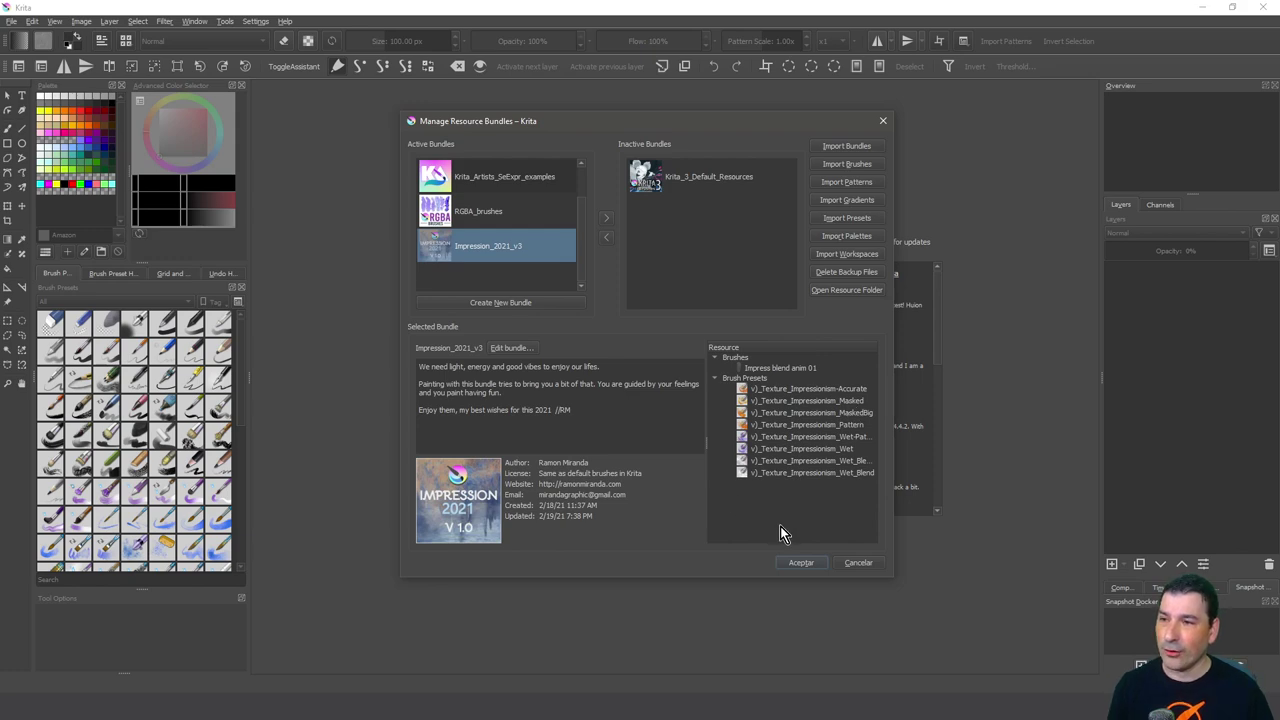
# - Close the bundle manager and create a new blank 3508×2480 canvas
pyautogui.click(790, 563)
pyautogui.click(464, 260)
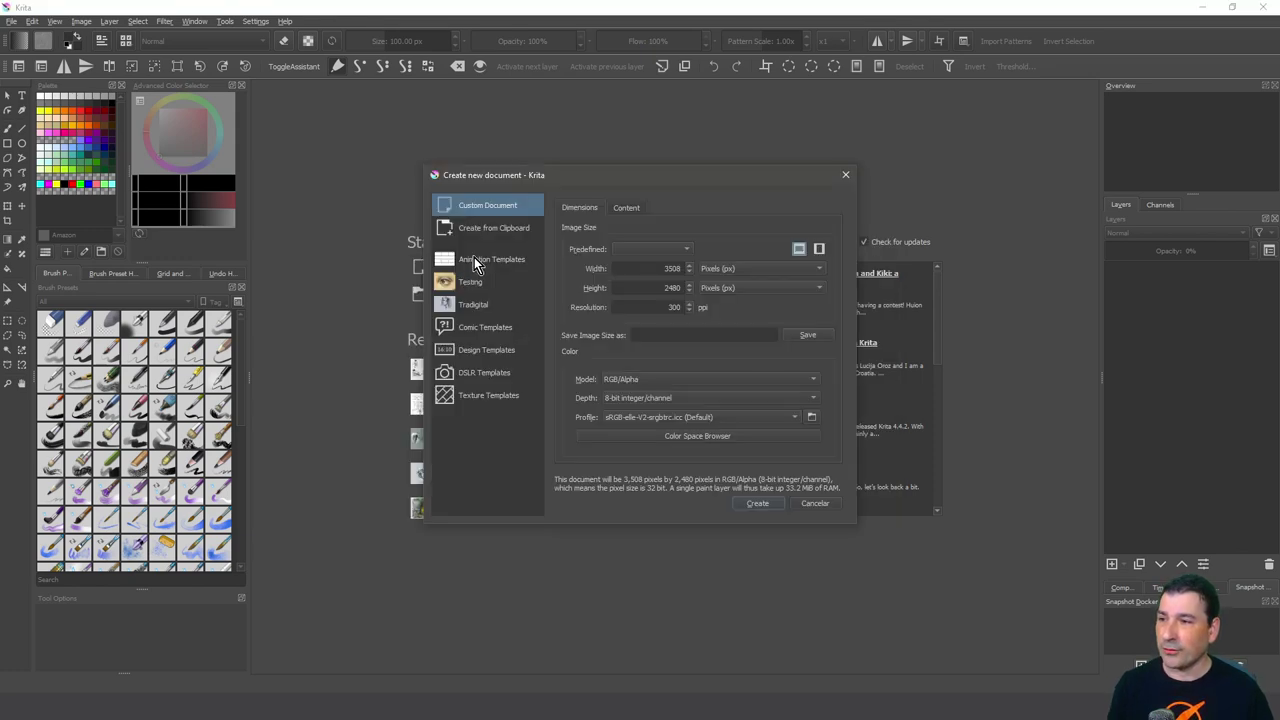
pyautogui.click(759, 506)
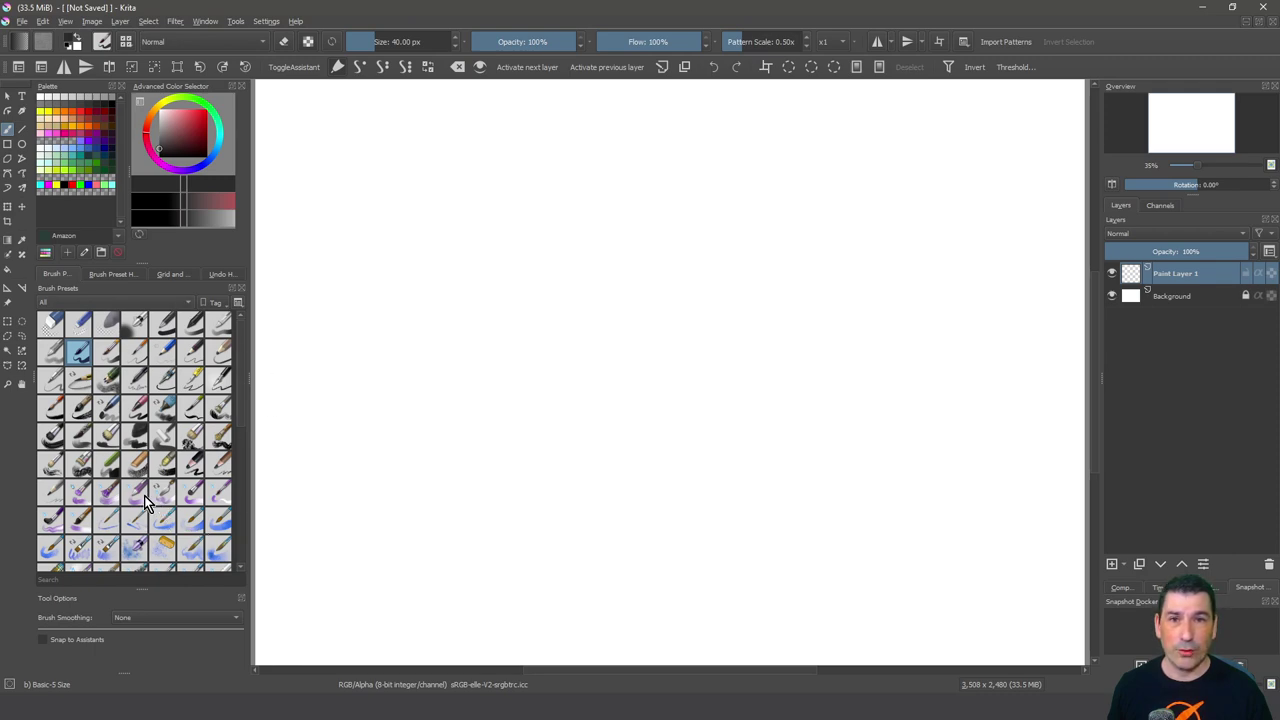
# - Choose the Texture Impressionism Masked brush preset and browse the preset tag list
pyautogui.moveTo(241, 397); pyautogui.dragTo(239, 532)
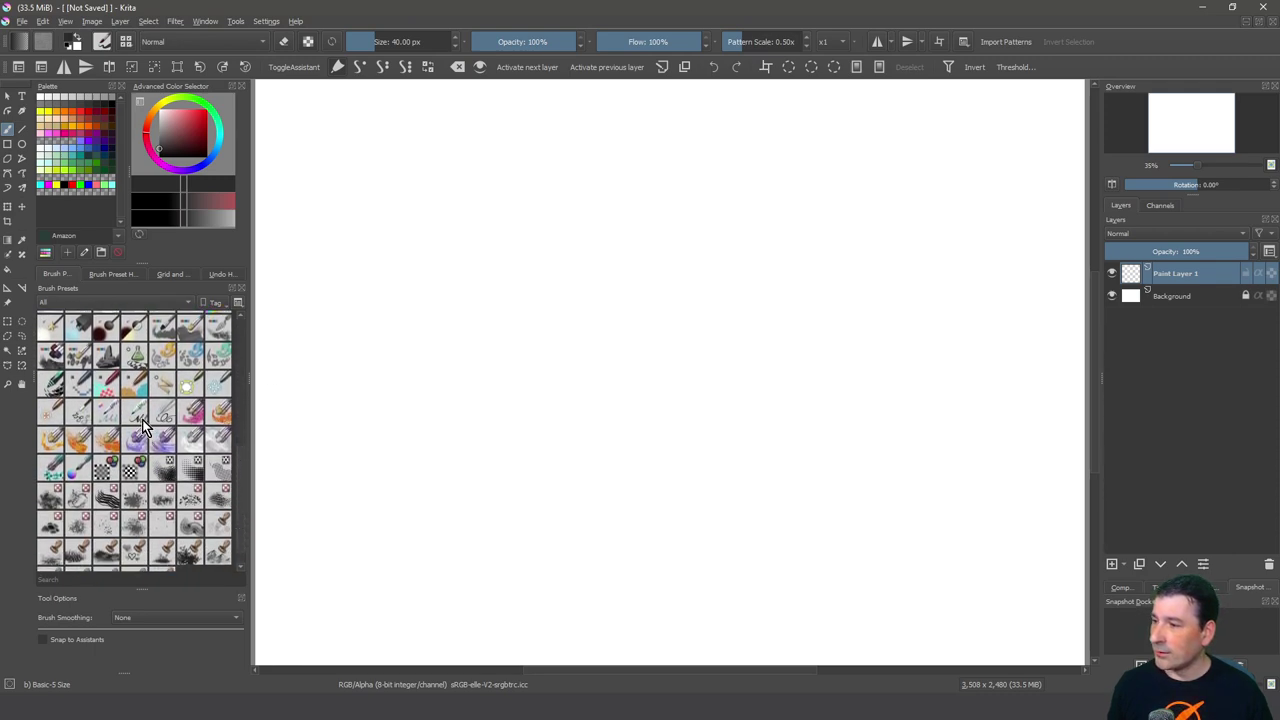
pyautogui.click(218, 414)
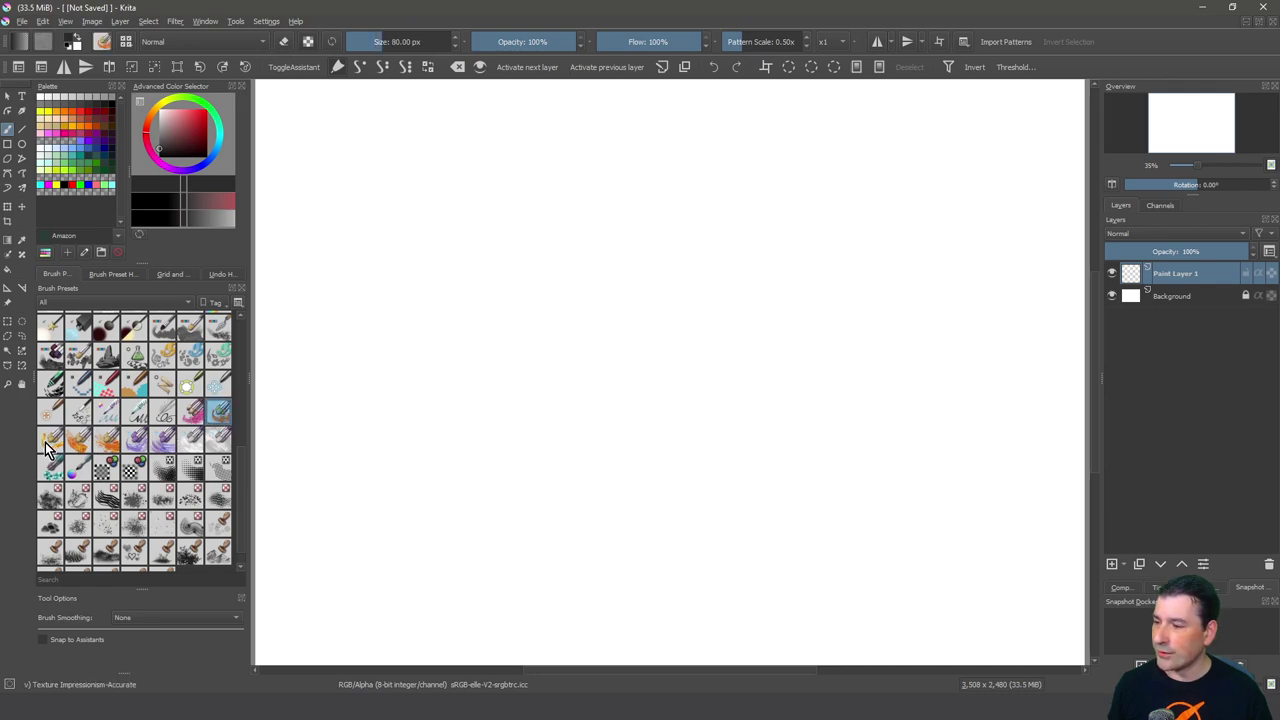
pyautogui.click(48, 443)
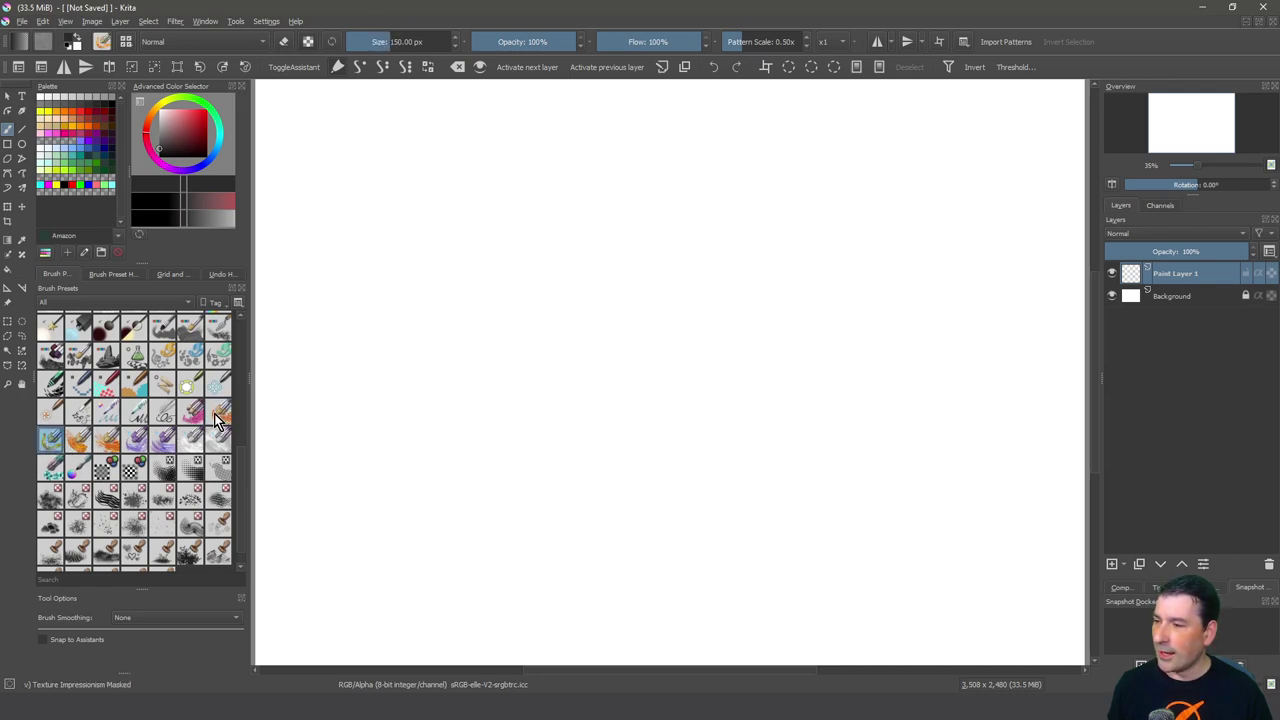
pyautogui.moveTo(216, 418)
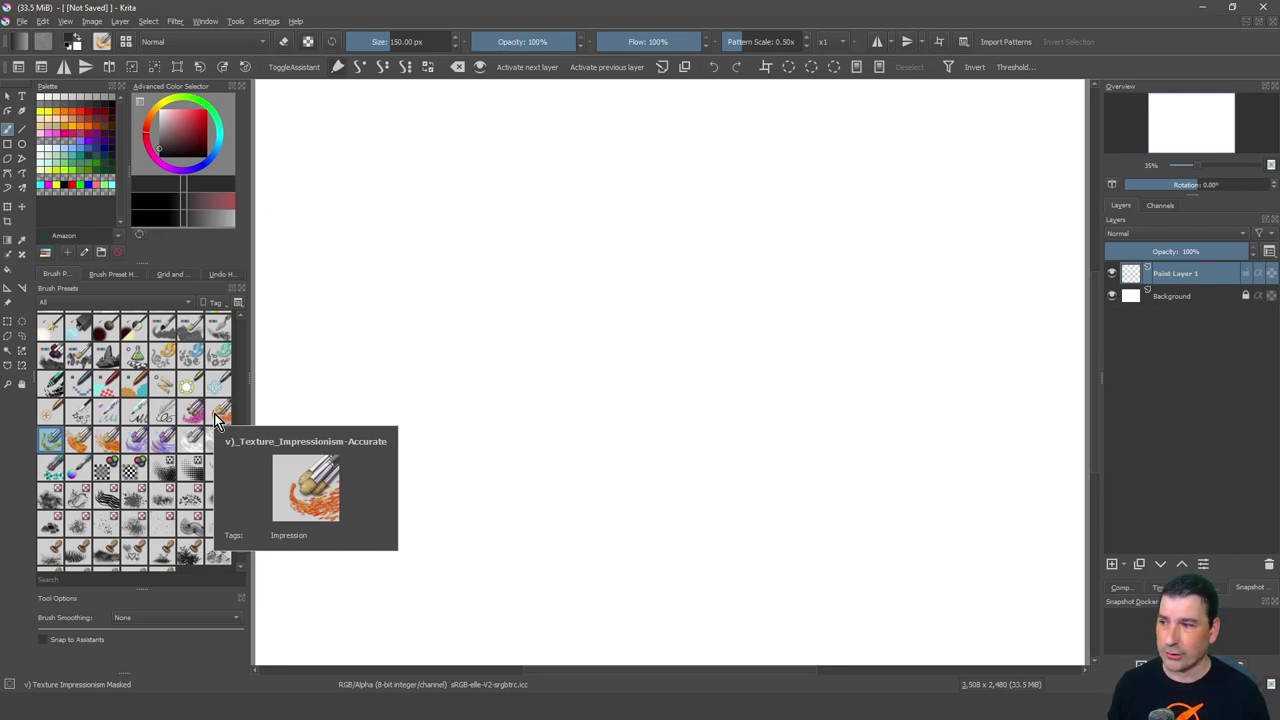
pyautogui.click(161, 308)
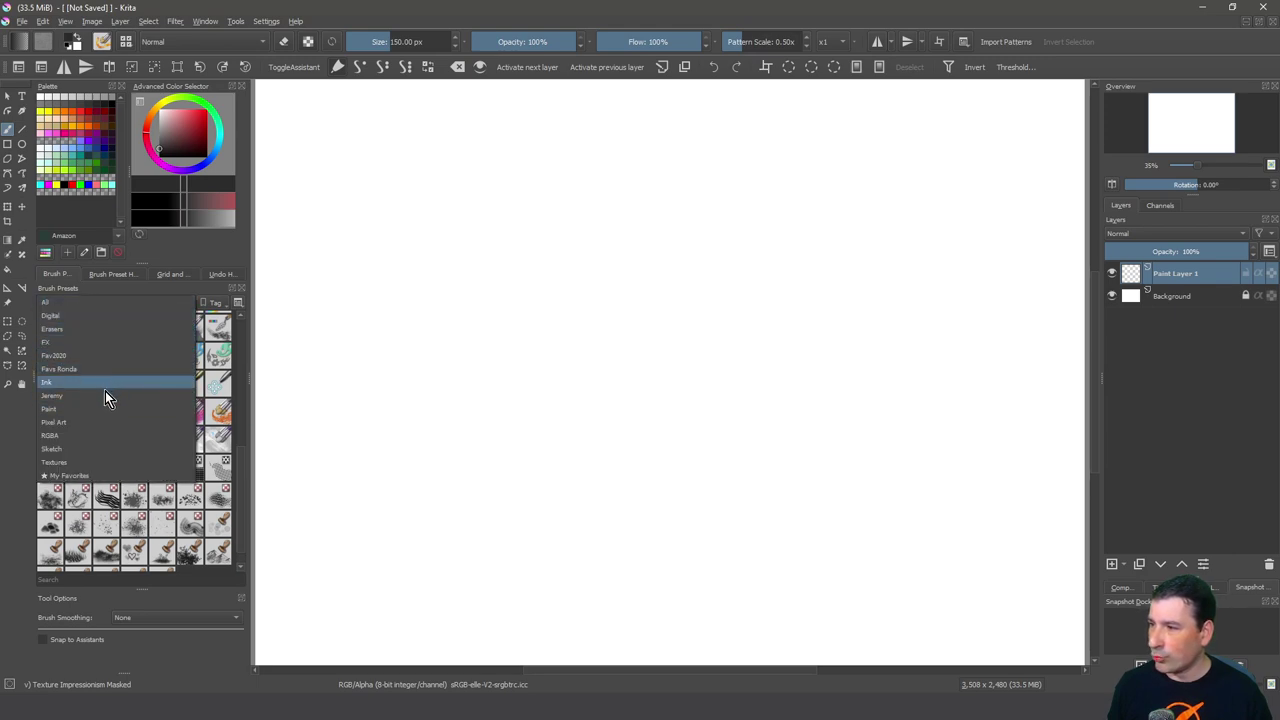
pyautogui.click(14, 416)
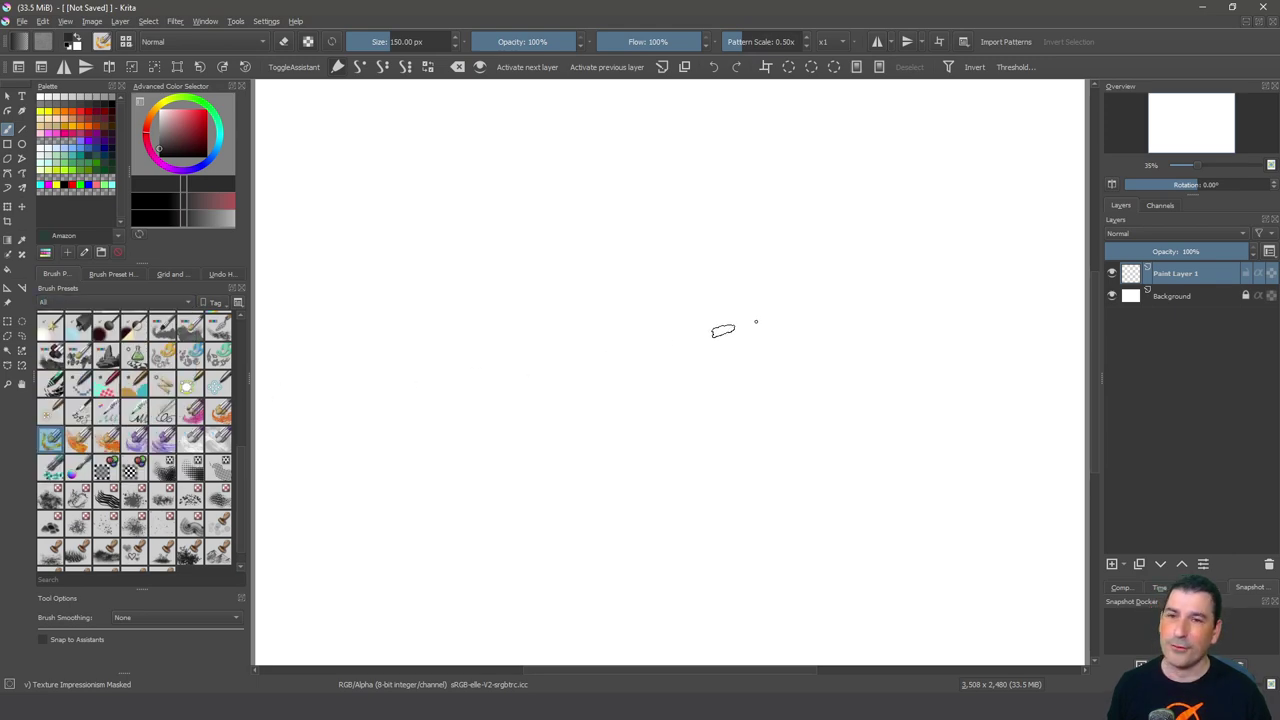
# - Restart Krita and create a fresh blank 3508×2480 canvas
pyautogui.click(1262, 10)
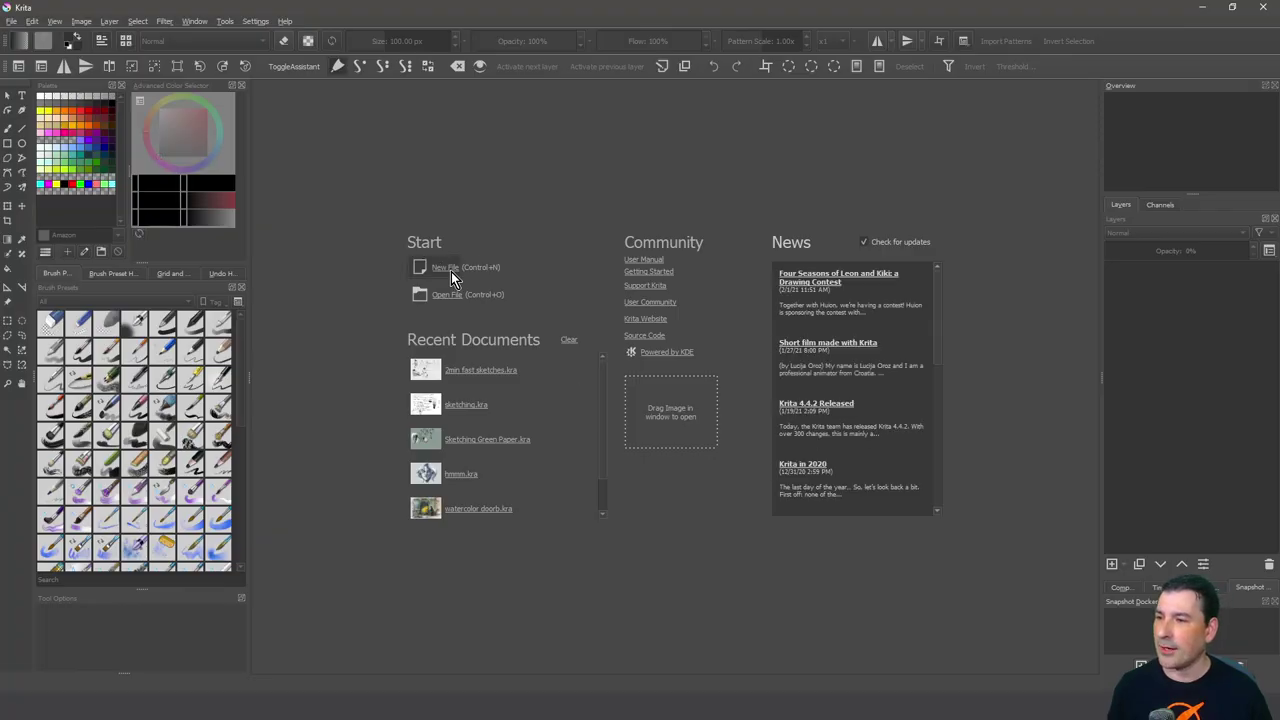
pyautogui.click(449, 273)
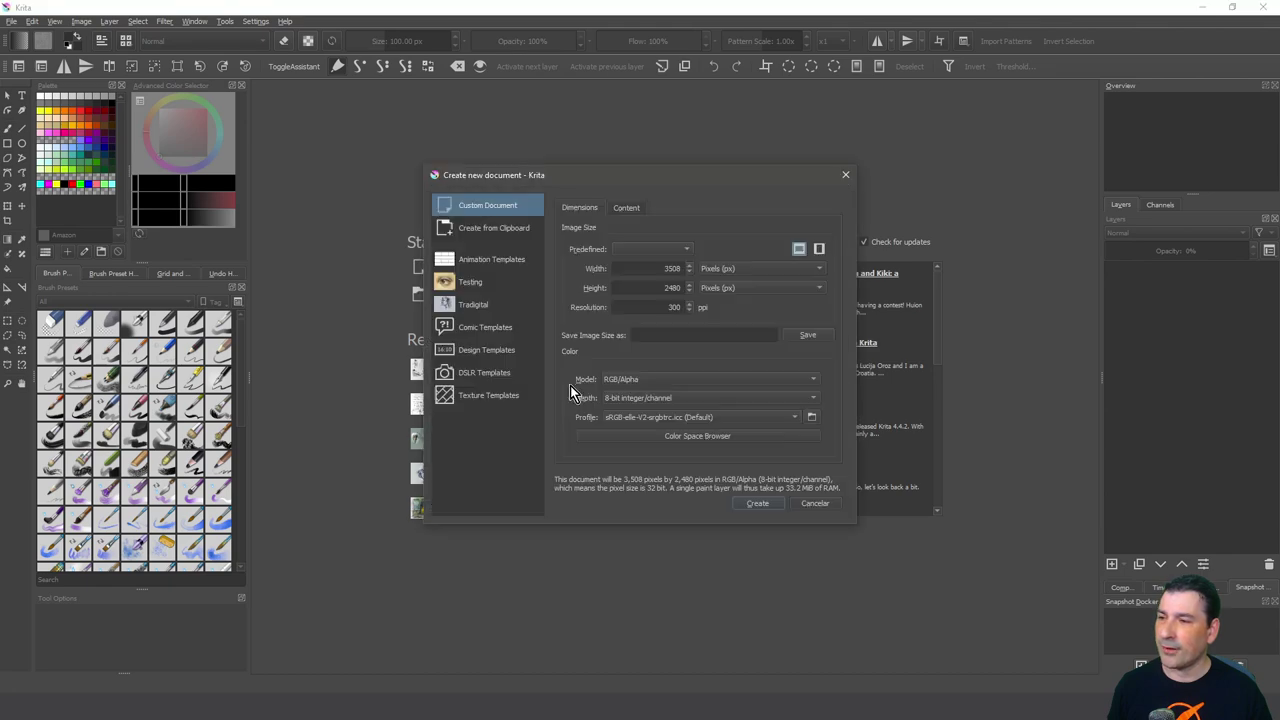
pyautogui.click(750, 503)
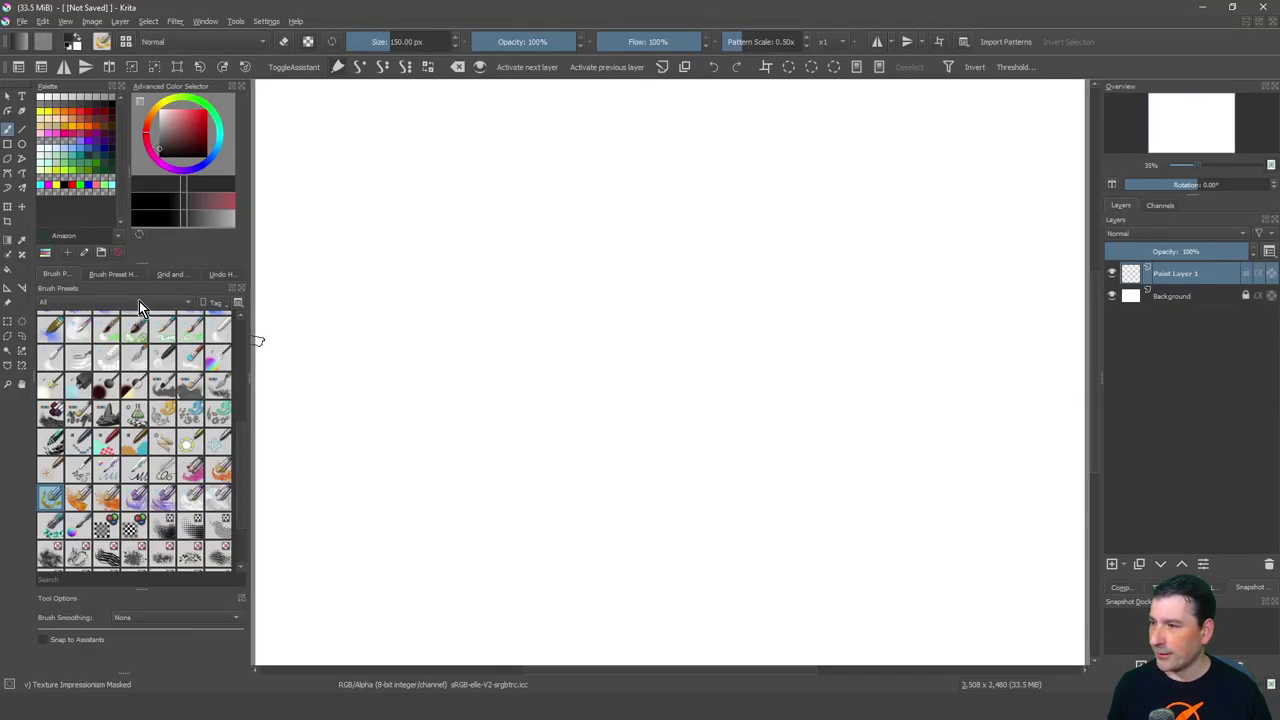
# - Filter Brush Presets to the Impression tag and paint a dark test patch with the first preset
pyautogui.click(139, 301)
pyautogui.click(138, 385)
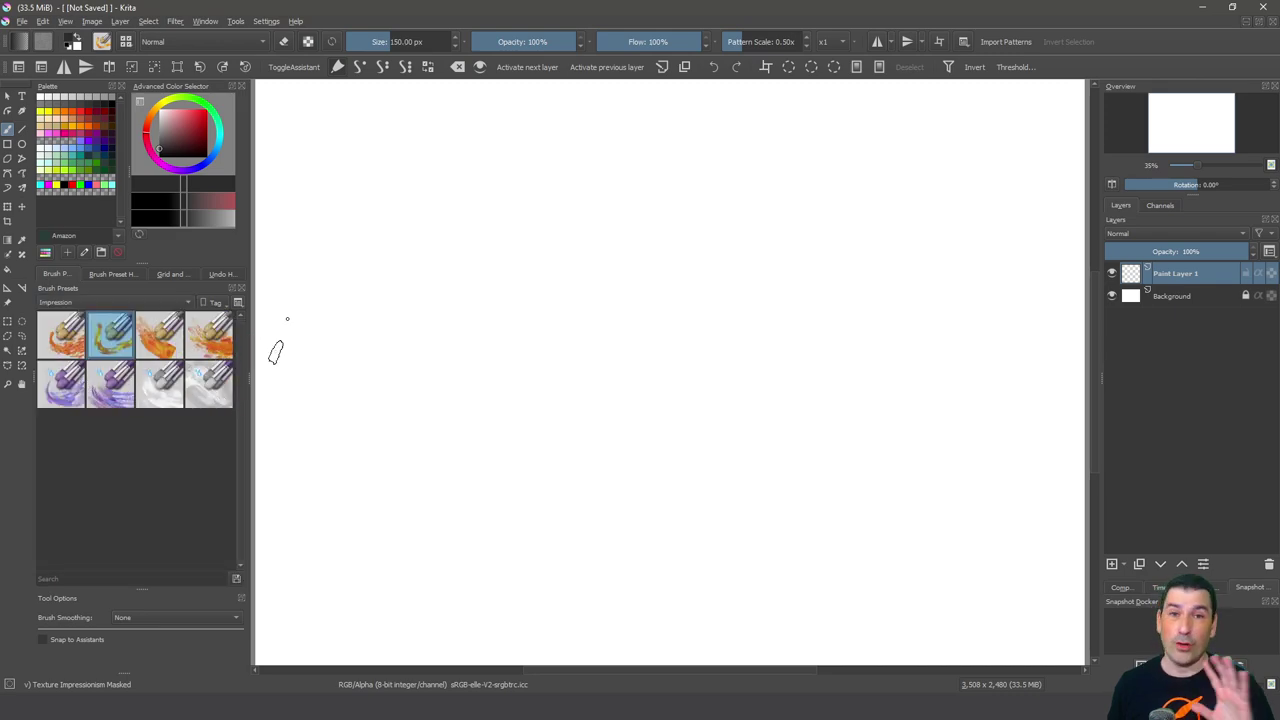
pyautogui.click(62, 335)
pyautogui.moveTo(437, 200); pyautogui.dragTo(400, 305)
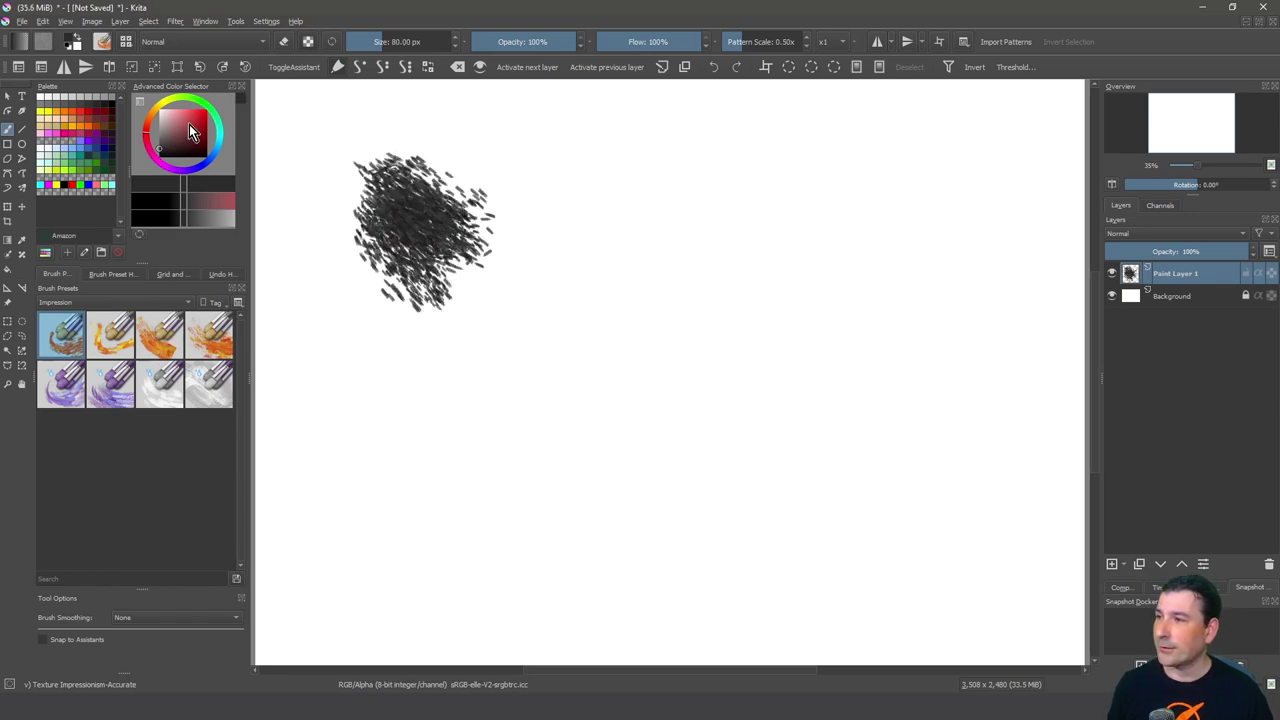
# - Paint pink test strokes across the canvas with several Impression presets
pyautogui.click(193, 133)
pyautogui.moveTo(400, 200); pyautogui.dragTo(410, 330)
pyautogui.click(110, 335)
pyautogui.moveTo(520, 200); pyautogui.dragTo(610, 270)
pyautogui.click(160, 335)
pyautogui.moveTo(651, 177); pyautogui.dragTo(740, 300)
pyautogui.click(208, 335)
pyautogui.moveTo(730, 300); pyautogui.dragTo(840, 270)
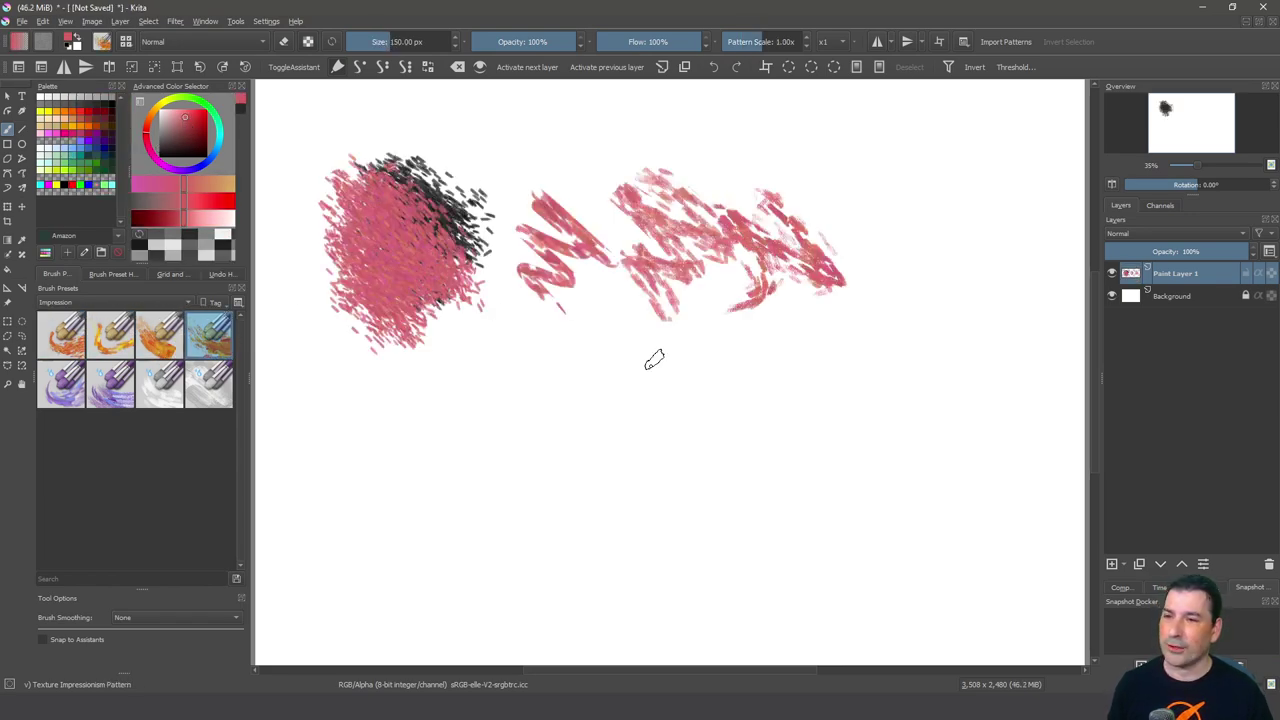
pyautogui.scroll(5, 654, 360)
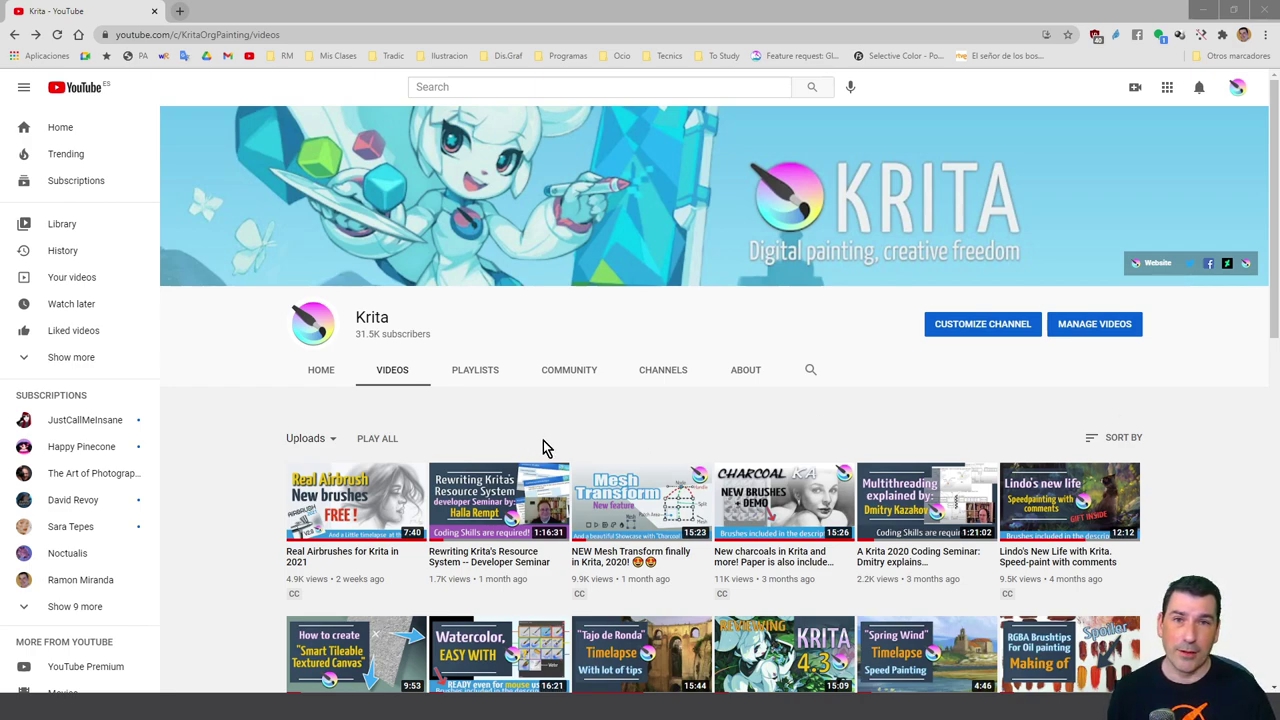
# - Open the Smart Canvas video, pause it, and expand its full description
pyautogui.scroll(-2, 477, 467)
pyautogui.moveTo(313, 503)
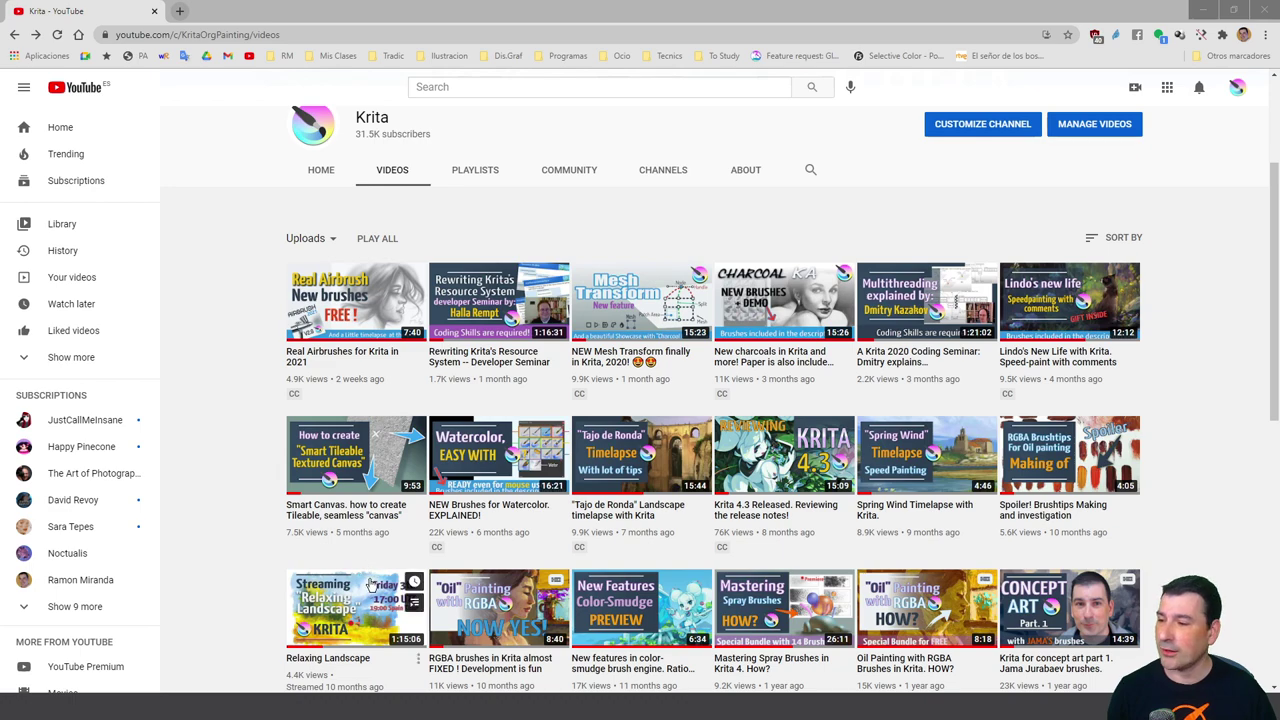
pyautogui.click(364, 520)
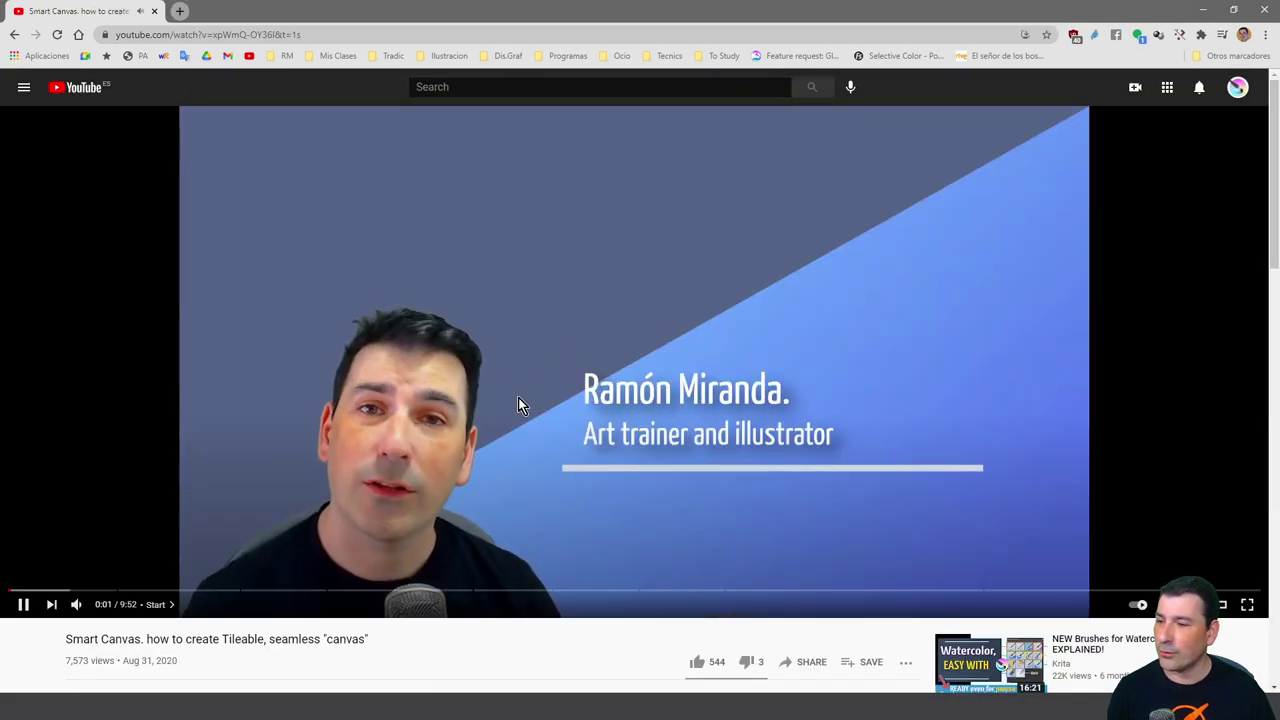
pyautogui.click(541, 357)
pyautogui.scroll(-4, 400, 390)
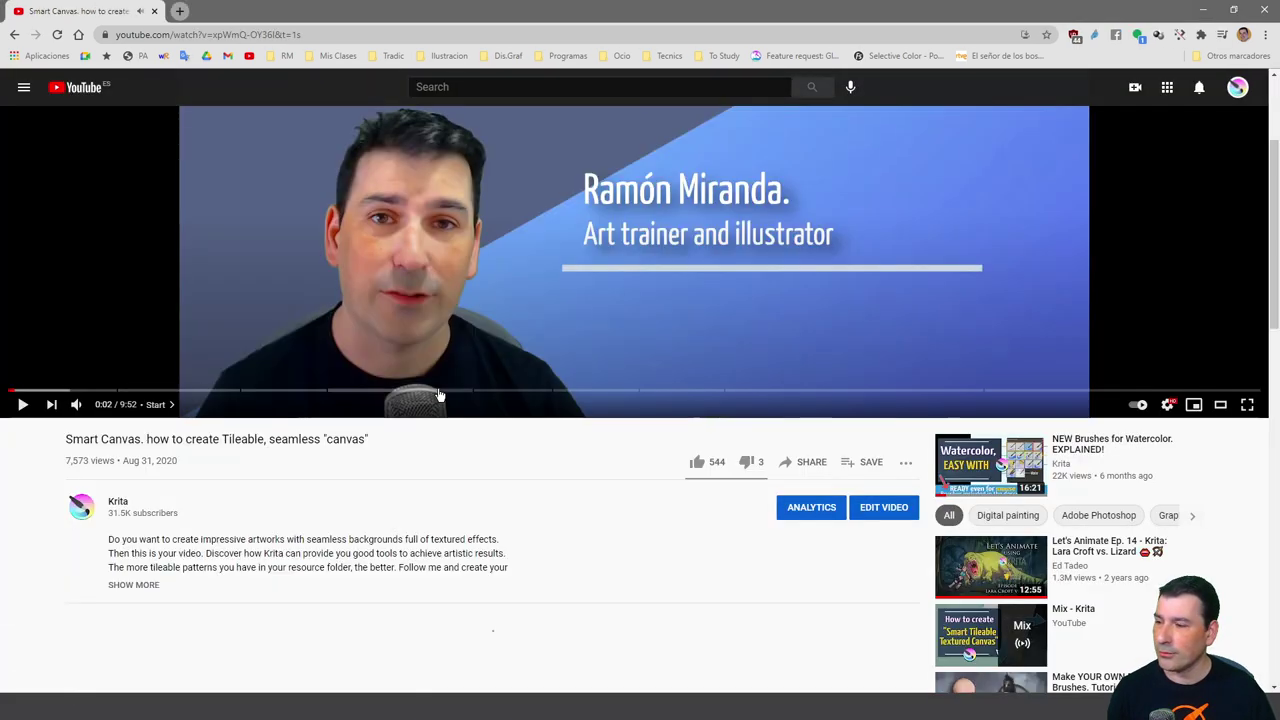
pyautogui.click(135, 385)
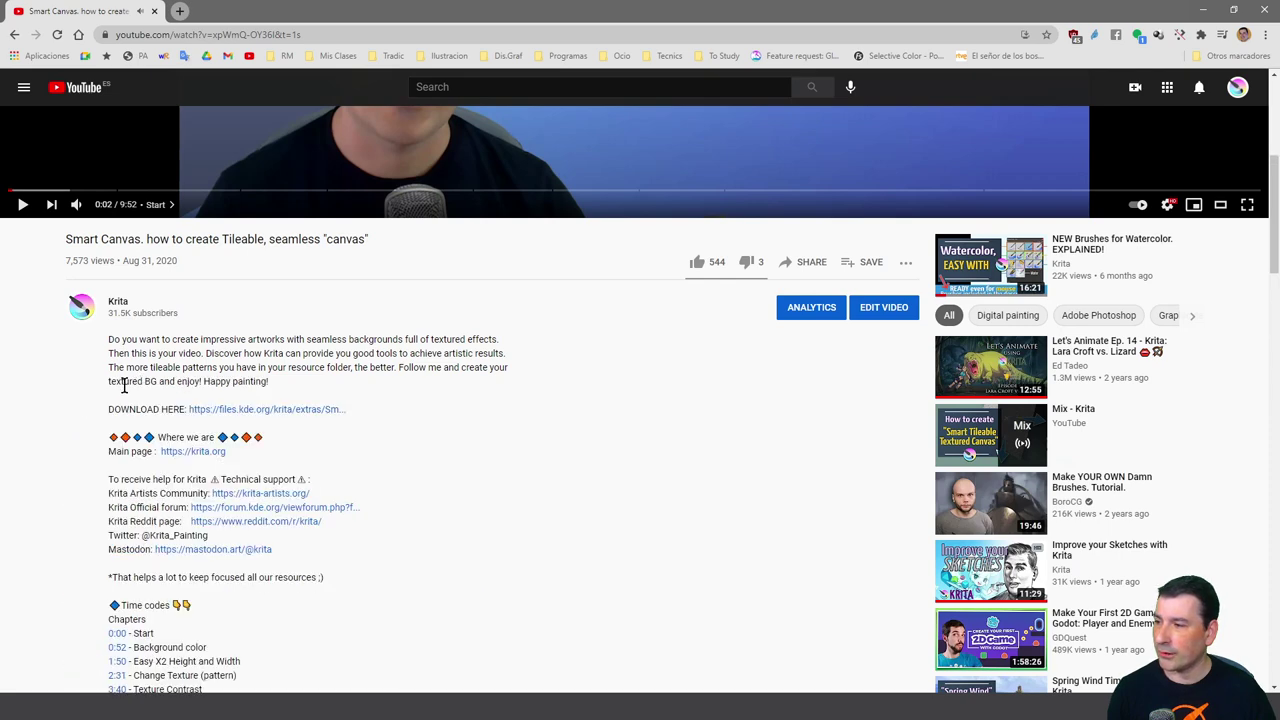
# - Save the Smart Canvas Templates zip from the description link, keep it, and minimise the browser
pyautogui.rightClick(272, 410)
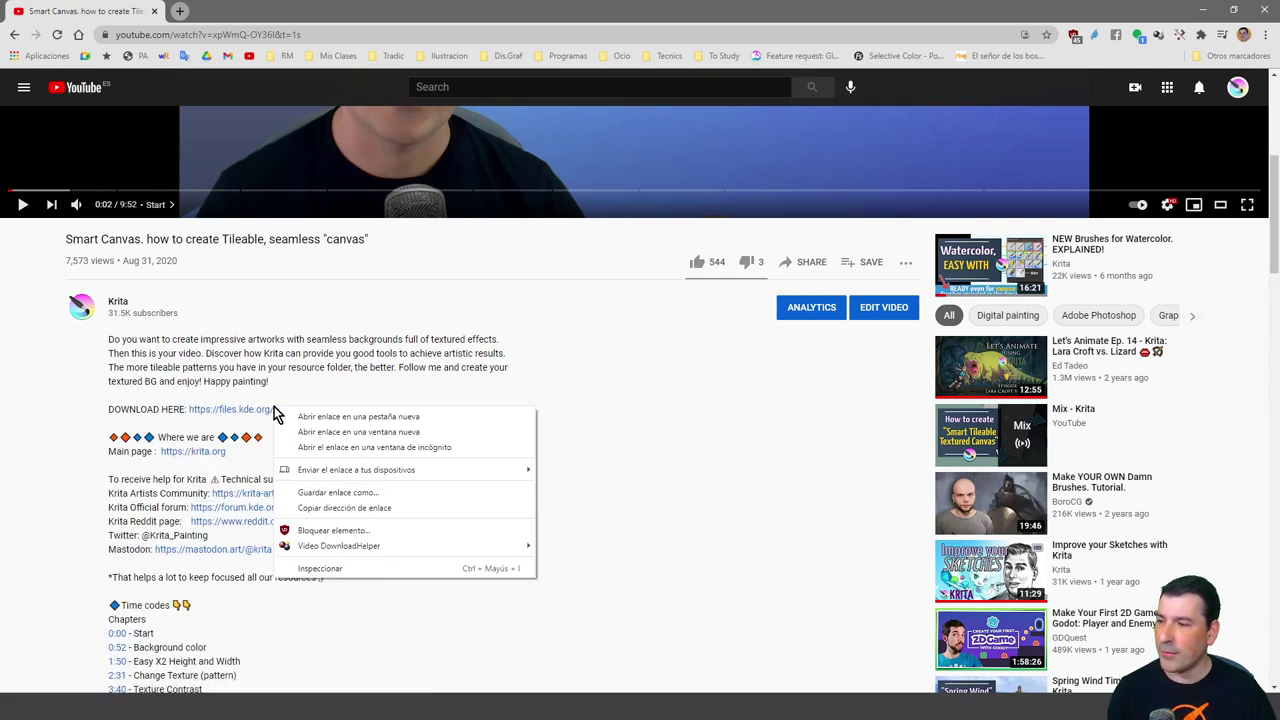
pyautogui.click(392, 500)
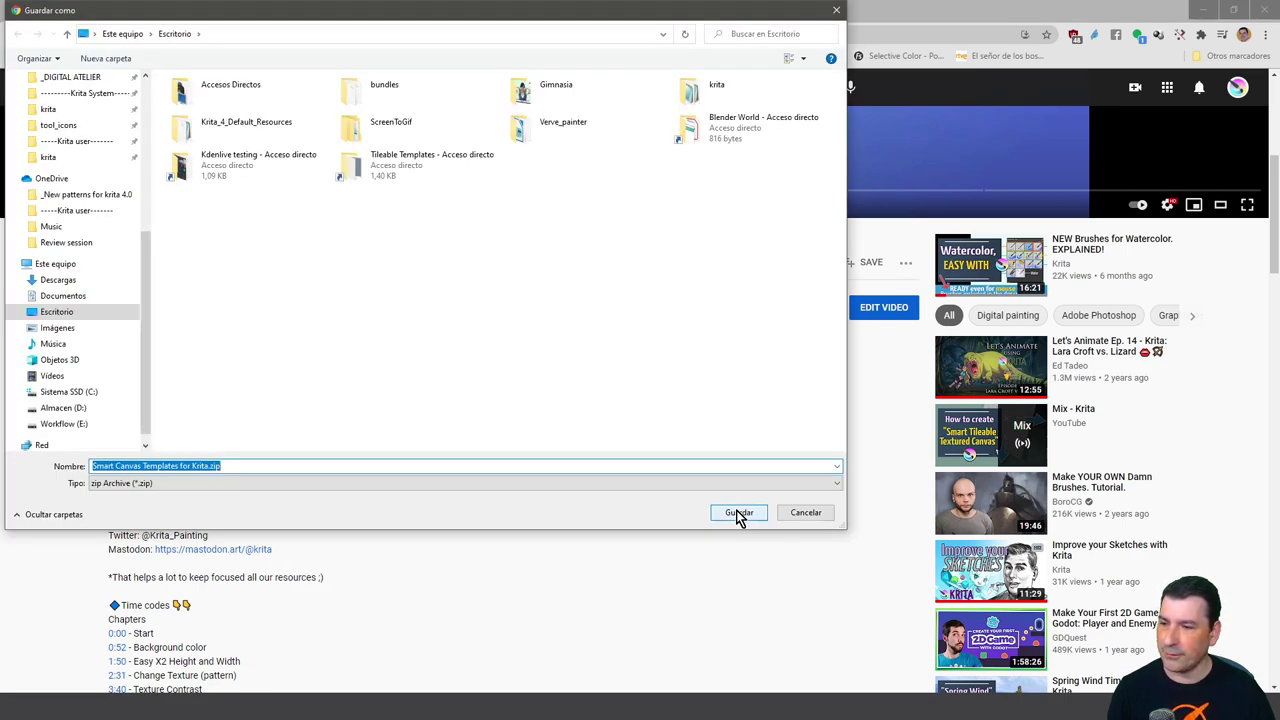
pyautogui.click(738, 513)
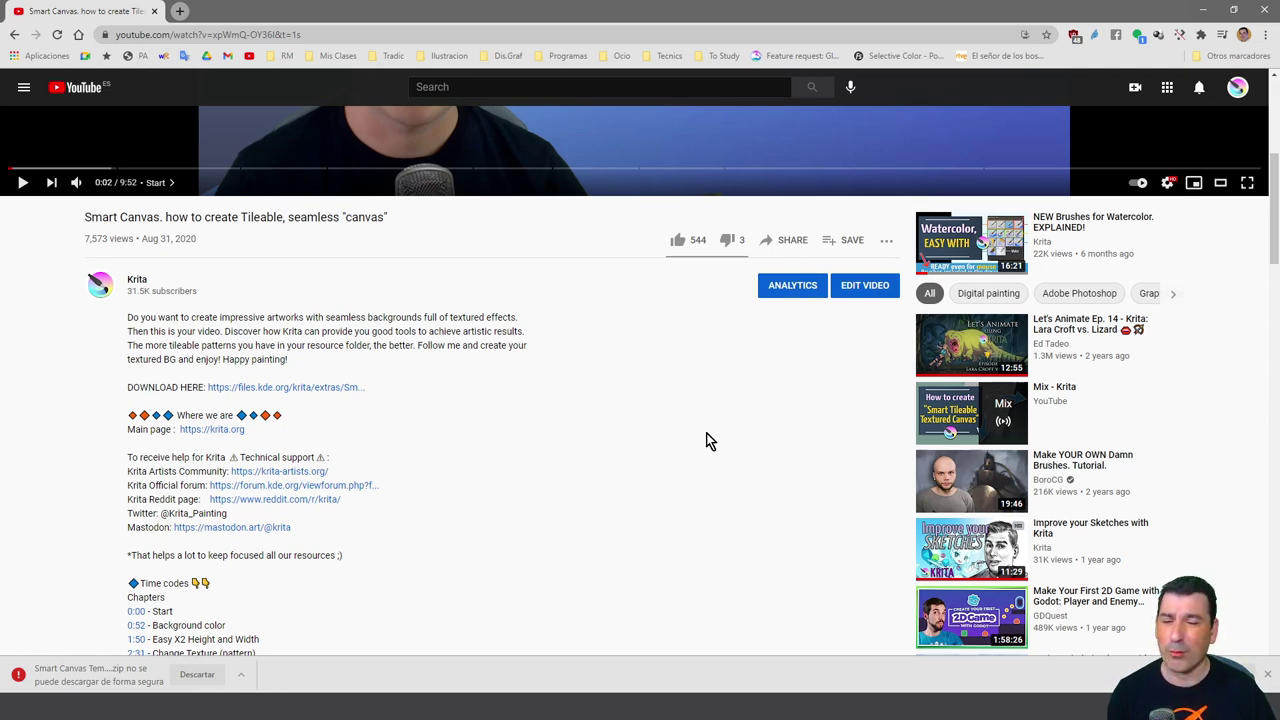
pyautogui.click(240, 675)
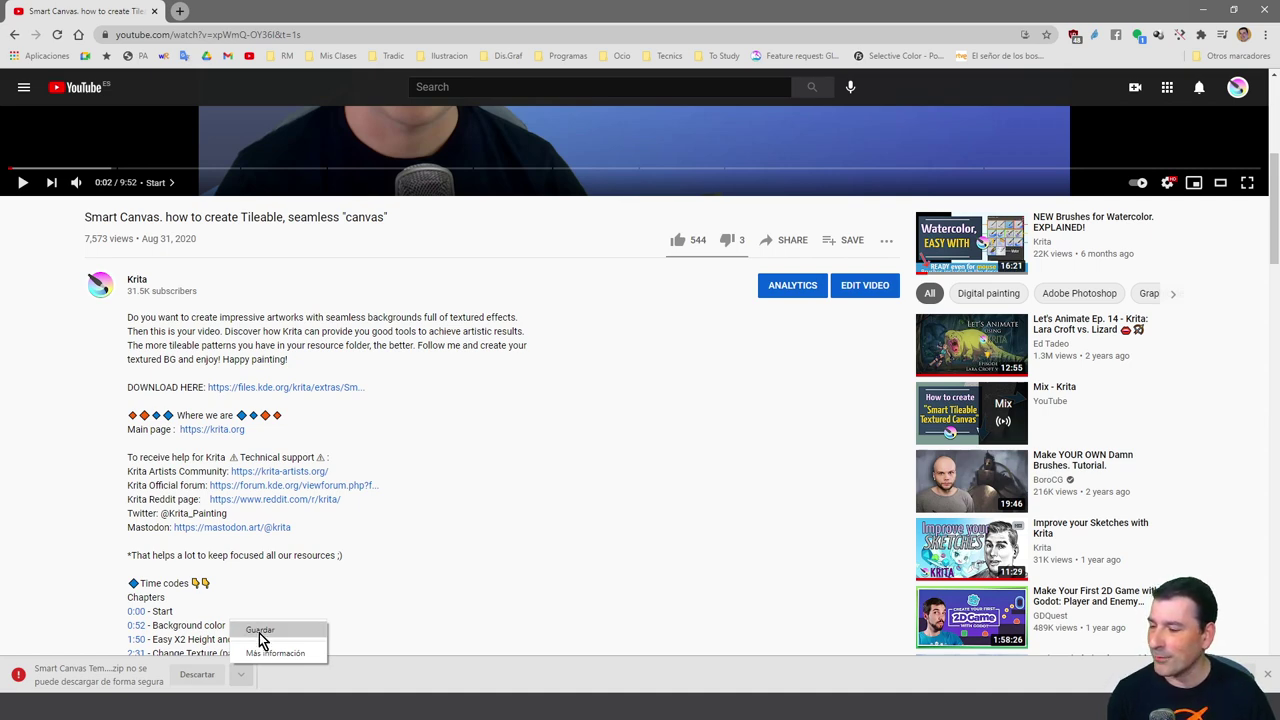
pyautogui.click(259, 632)
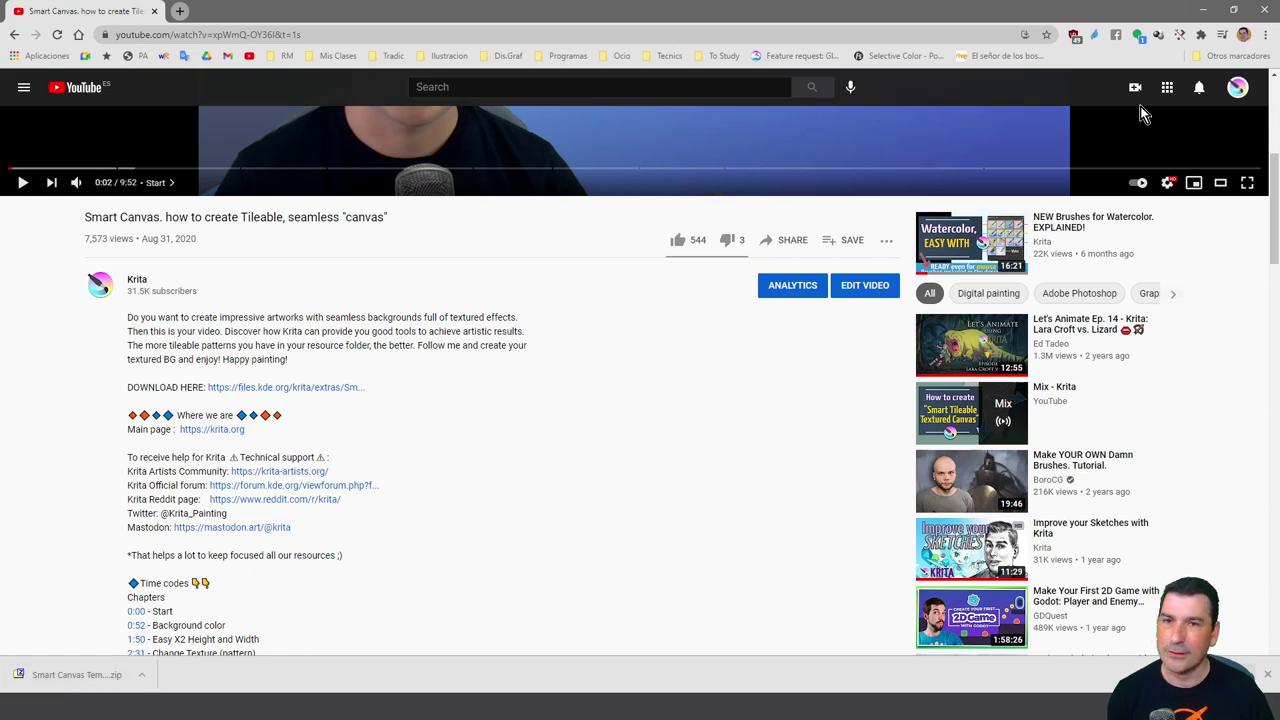
pyautogui.click(1203, 10)
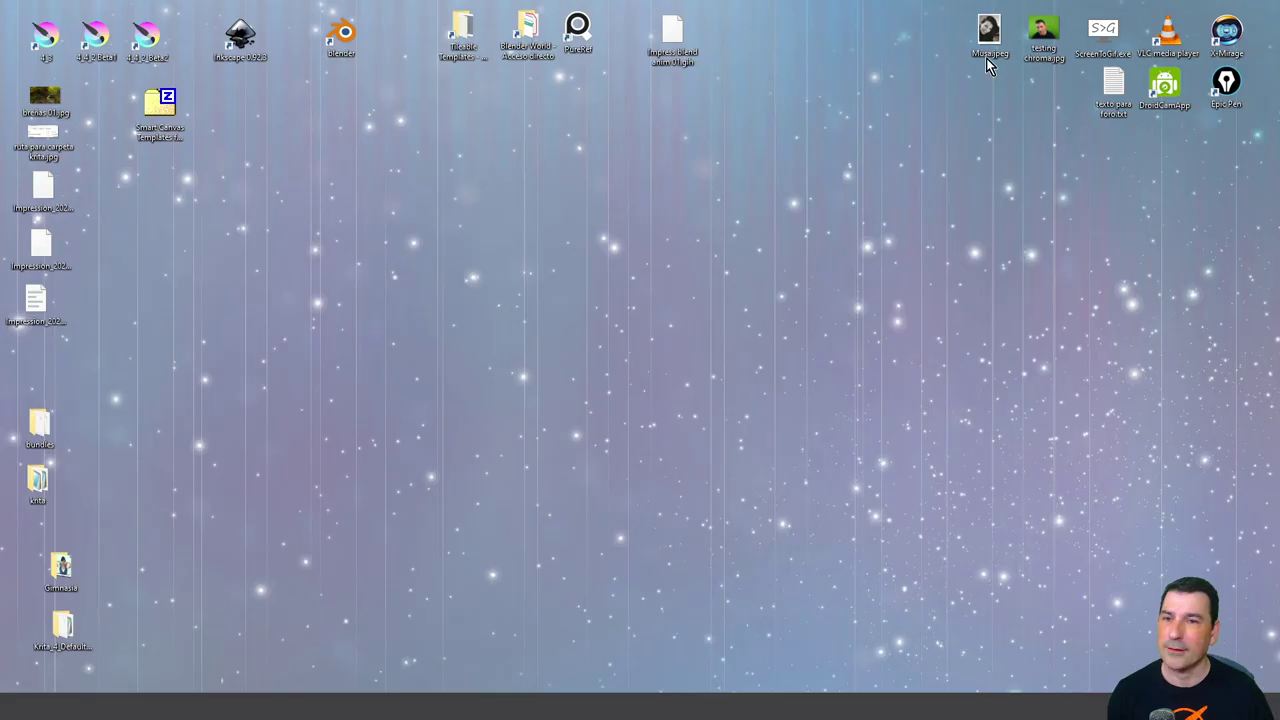
# - Extract the zip with 7-Zip into 'Smart Canvas Templates for Krita' and open that folder
pyautogui.click(160, 102)
pyautogui.rightClick(158, 104)
pyautogui.moveTo(200, 173)
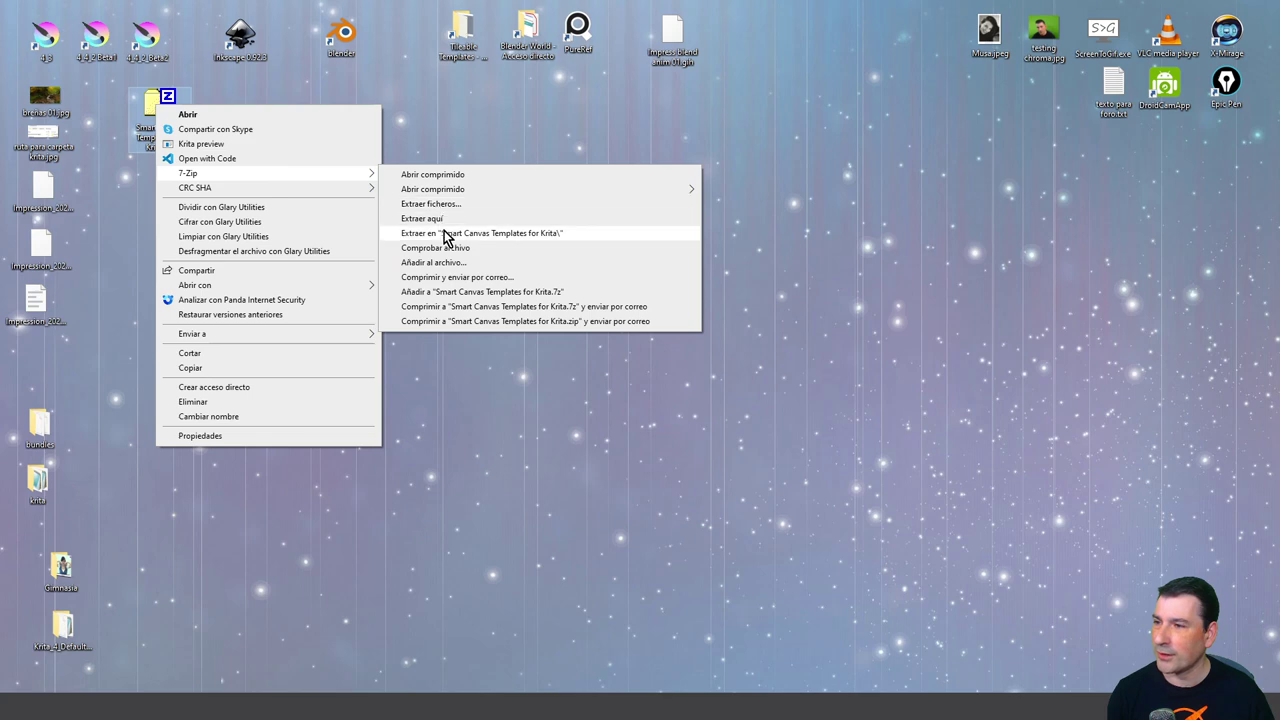
pyautogui.click(453, 233)
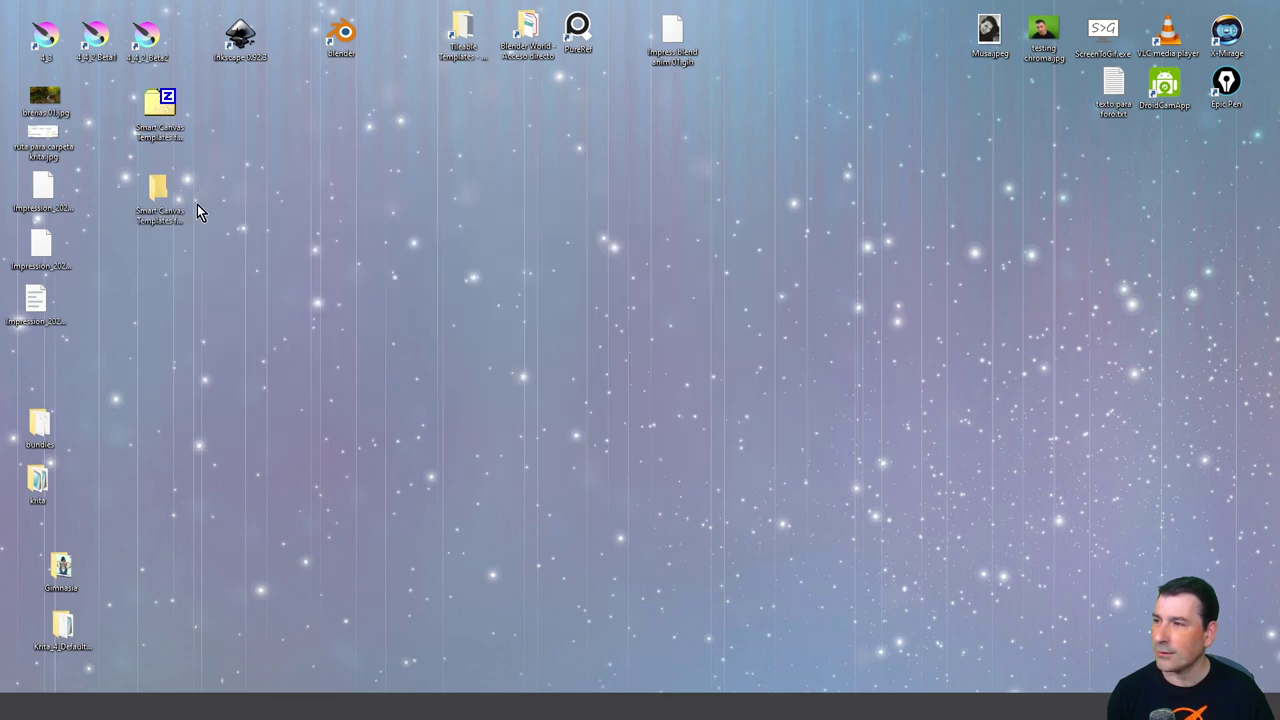
pyautogui.moveTo(155, 190); pyautogui.dragTo(241, 106)
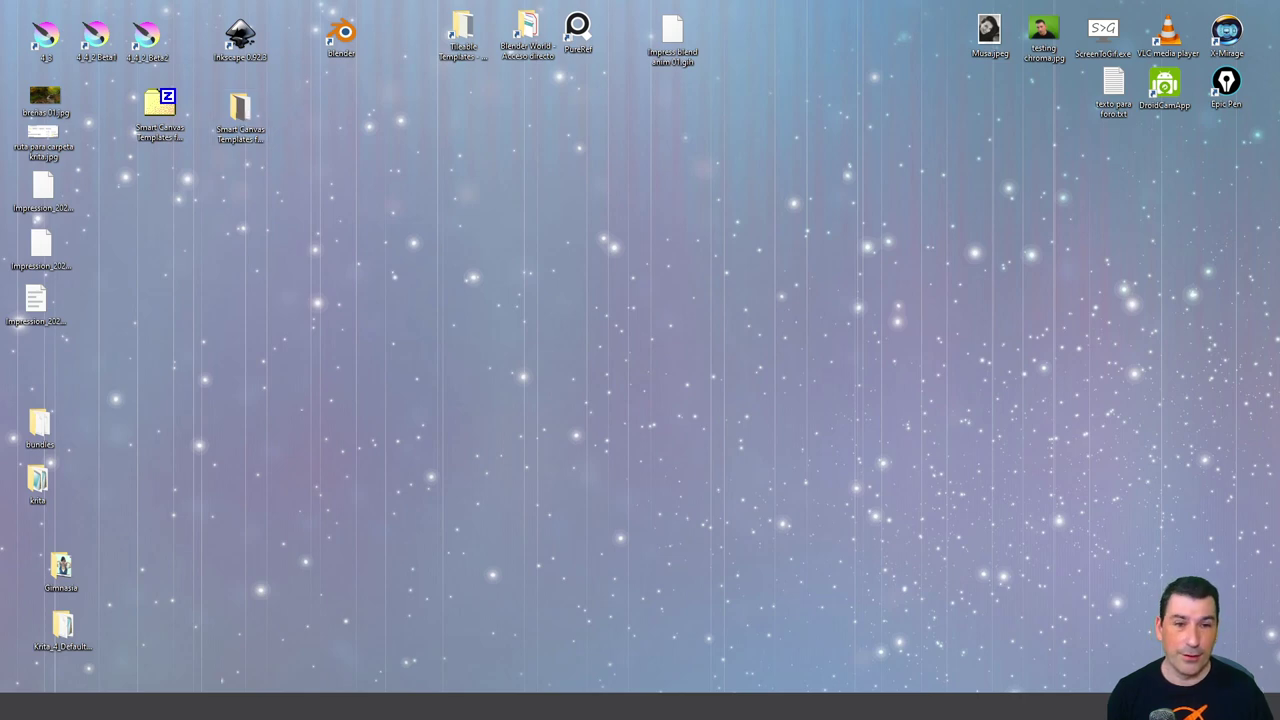
pyautogui.press('Return')
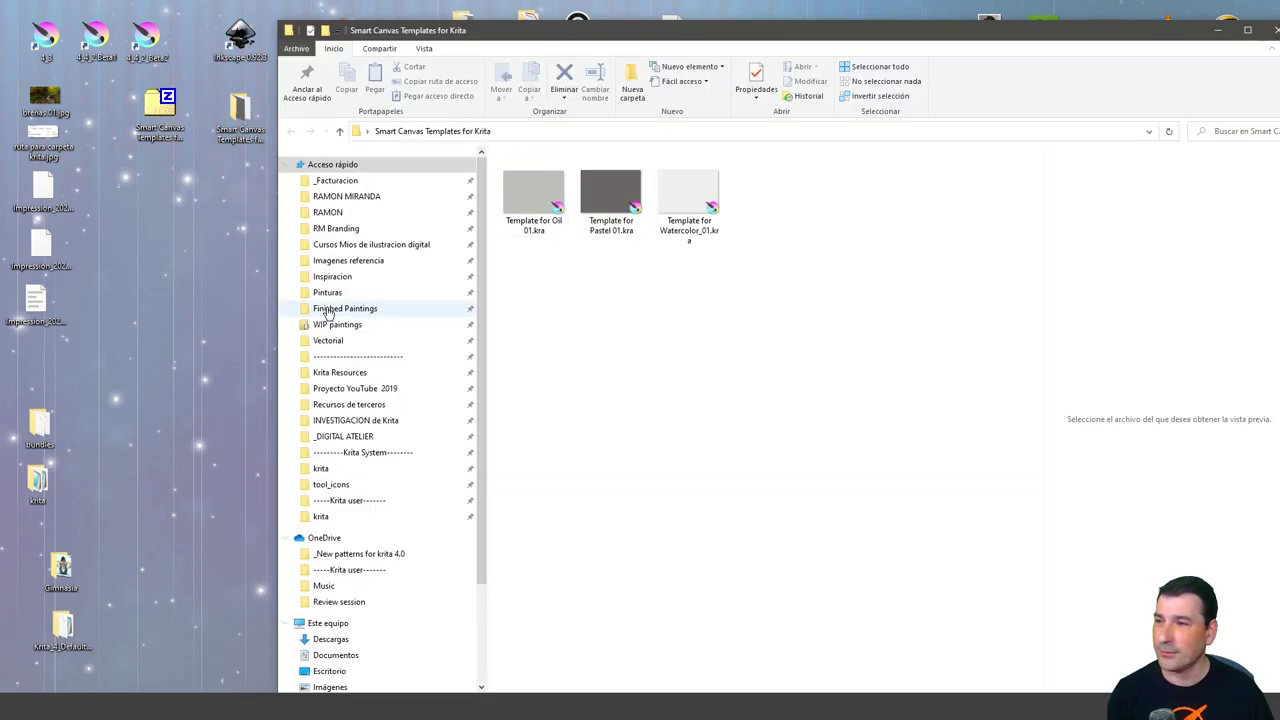
# - Resize the folder window and select Template for Oil 01.kra
pyautogui.moveTo(276, 318); pyautogui.dragTo(407, 323)
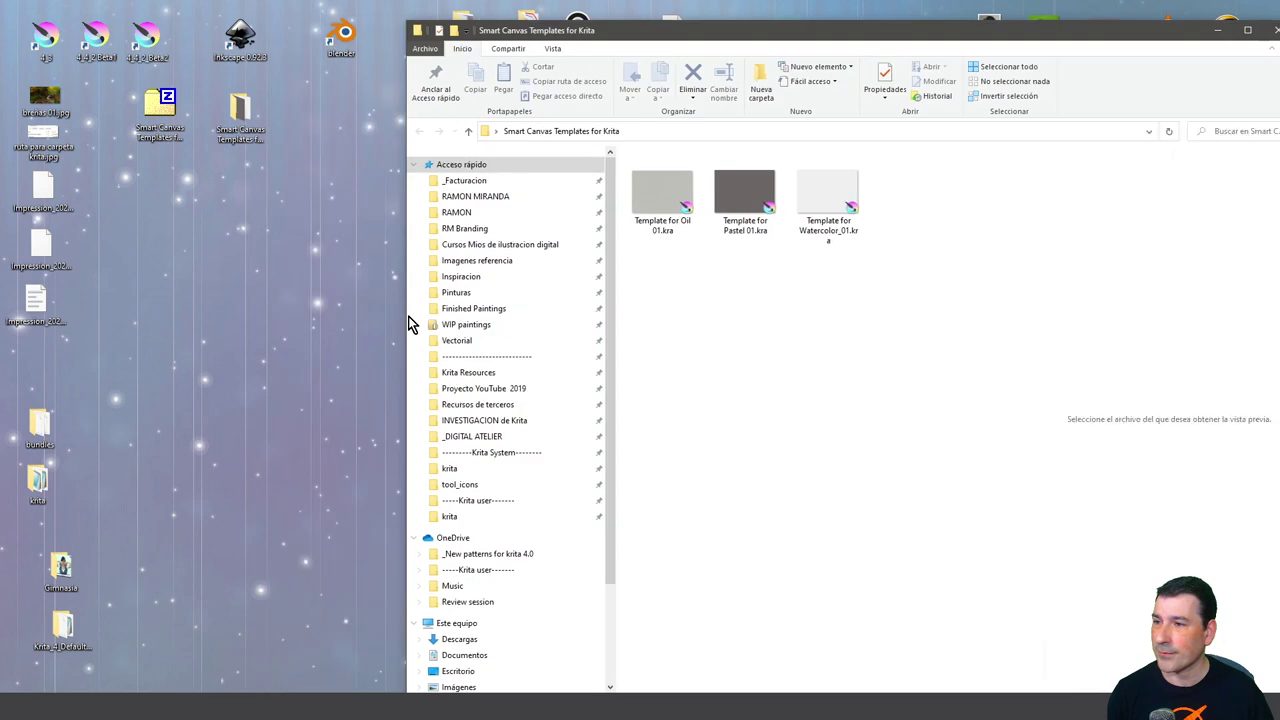
pyautogui.moveTo(614, 329); pyautogui.dragTo(497, 331)
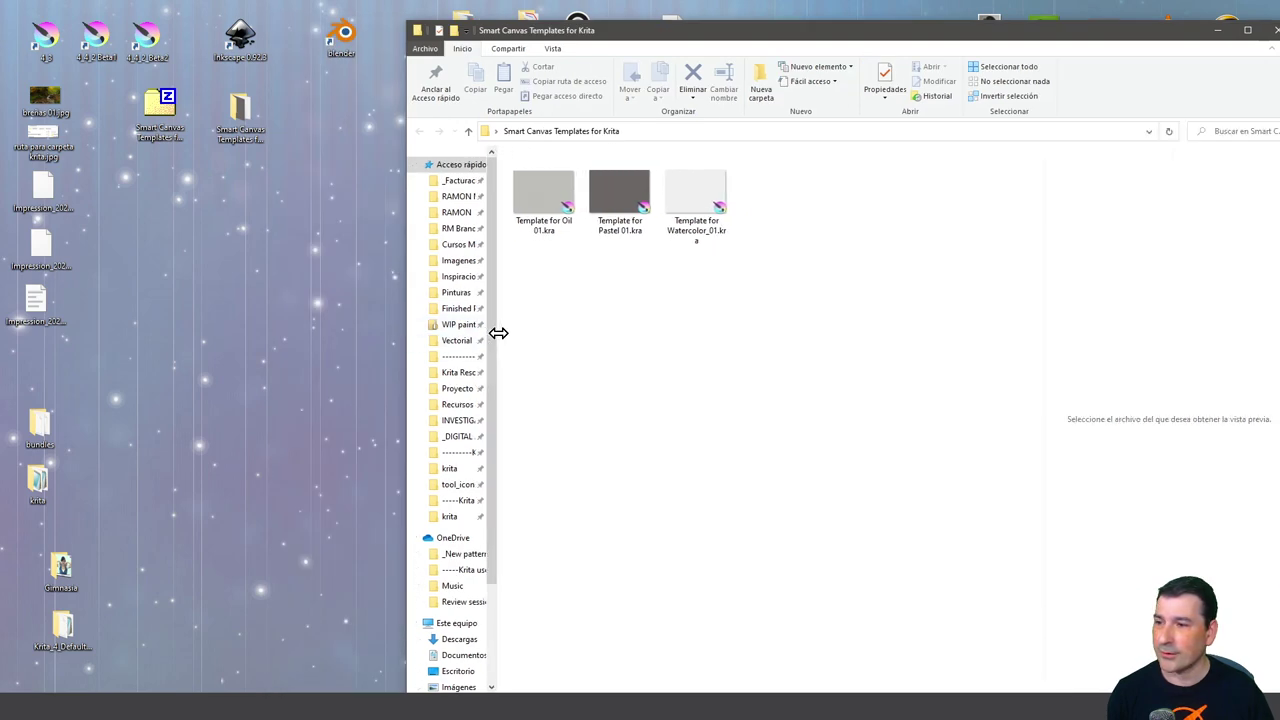
pyautogui.click(543, 190)
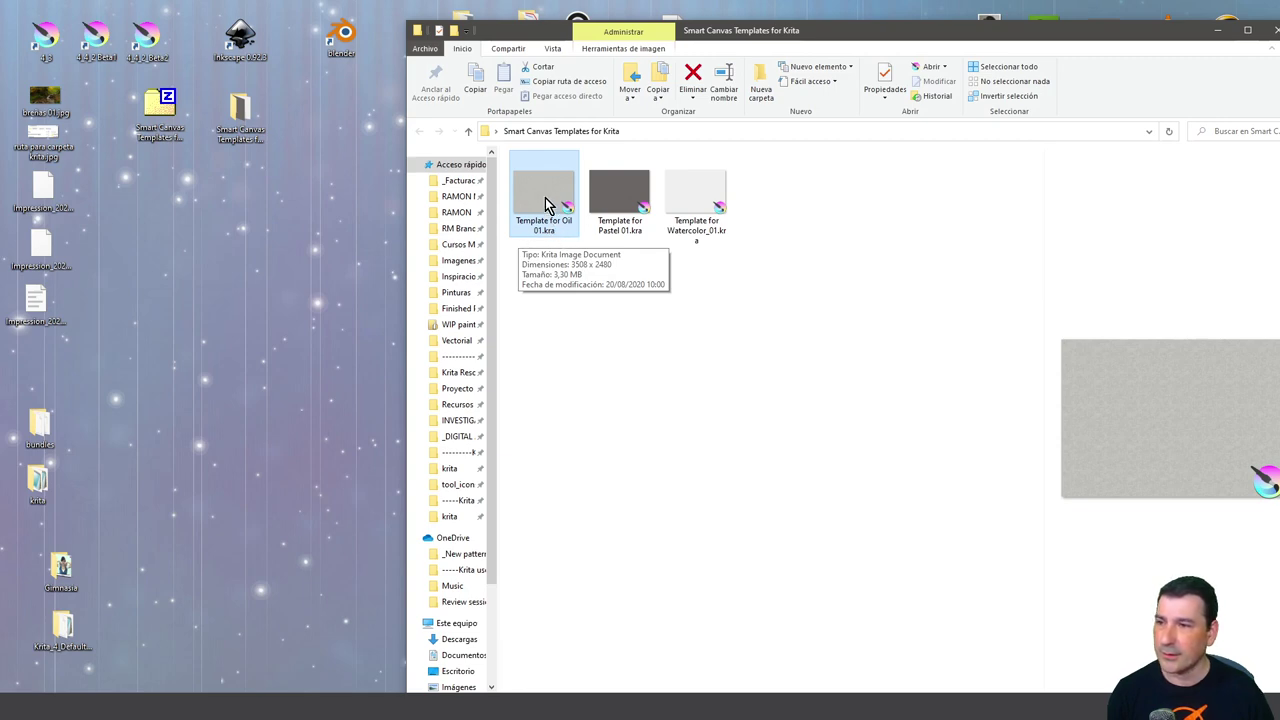
# - Open Template for Oil 01.kra in Krita as a new document and zoom in
pyautogui.moveTo(545, 214); pyautogui.dragTo(646, 422)
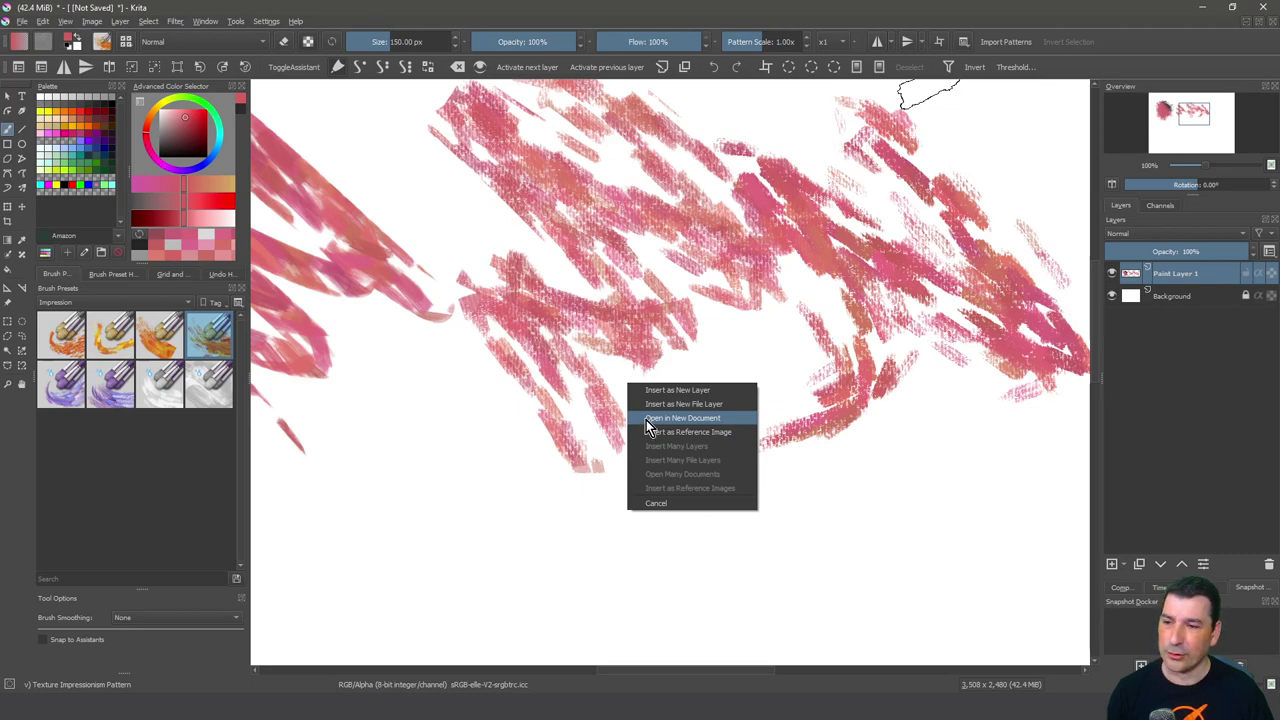
pyautogui.click(646, 420)
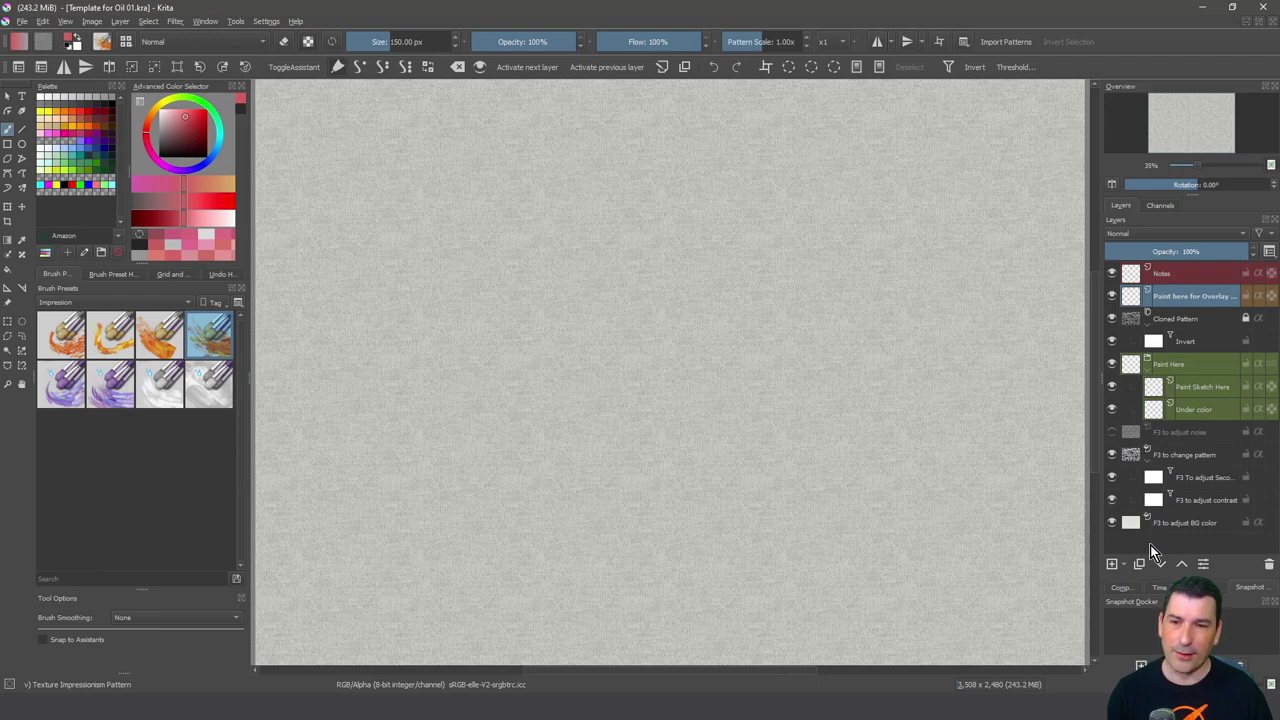
pyautogui.moveTo(1136, 524)
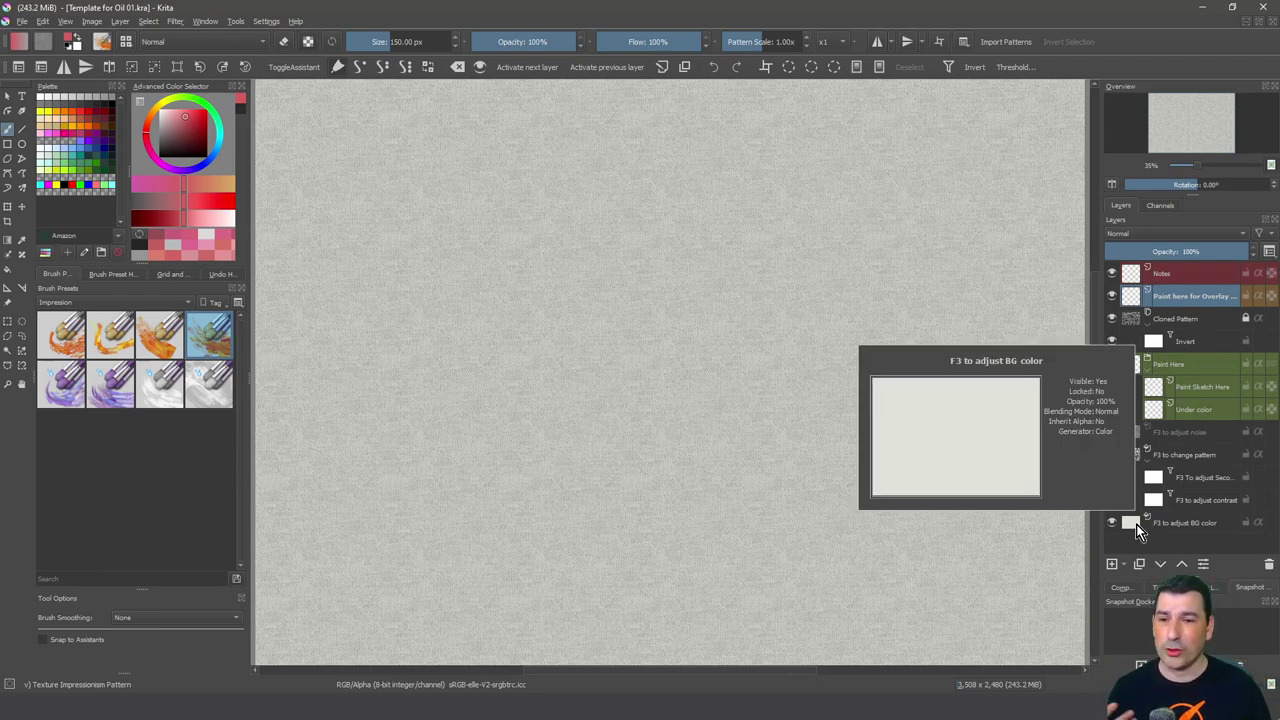
pyautogui.press('+')
pyautogui.press('+')
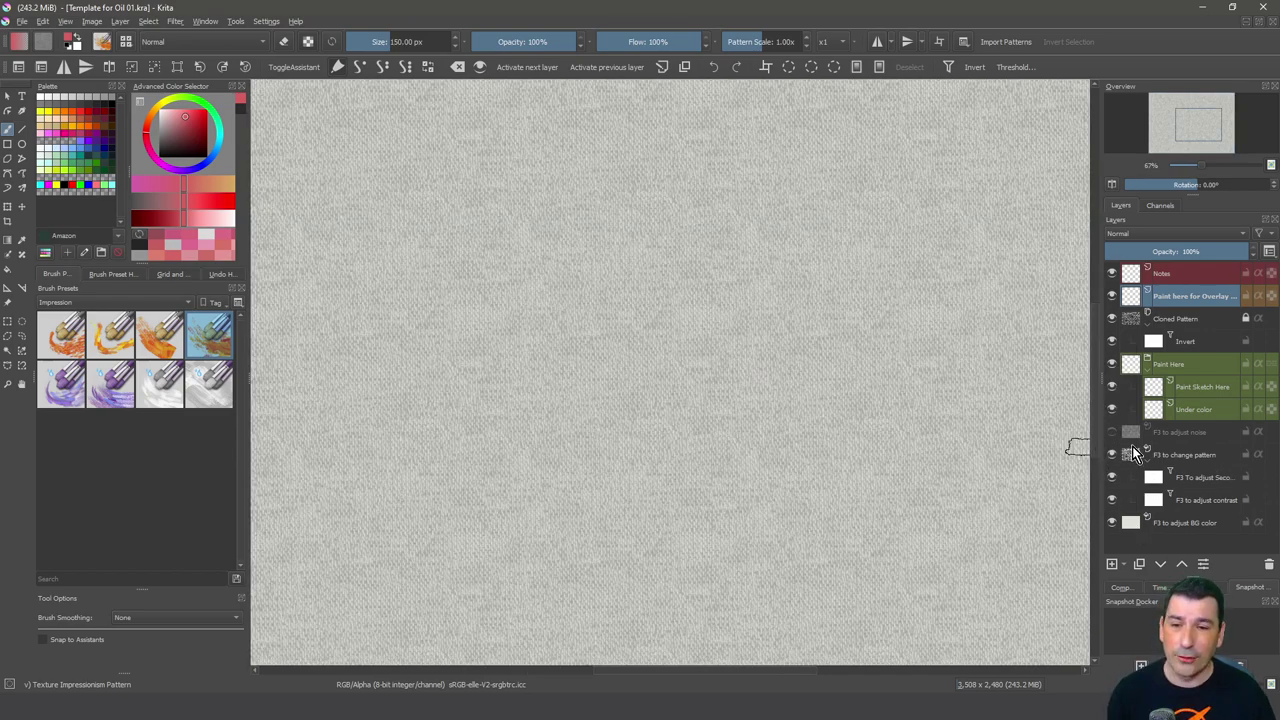
# - Collapse the F3 to change pattern group and expand the Paint Here group
pyautogui.click(1147, 458)
pyautogui.click(1149, 371)
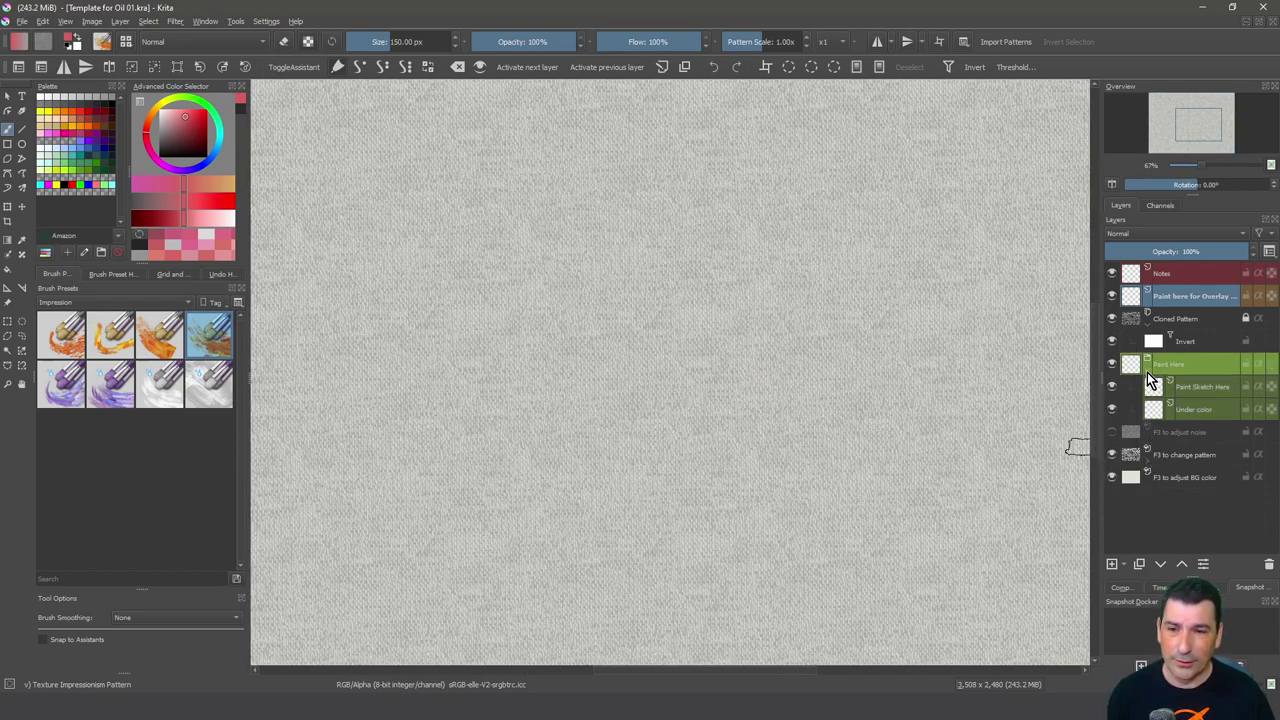
pyautogui.click(1149, 371)
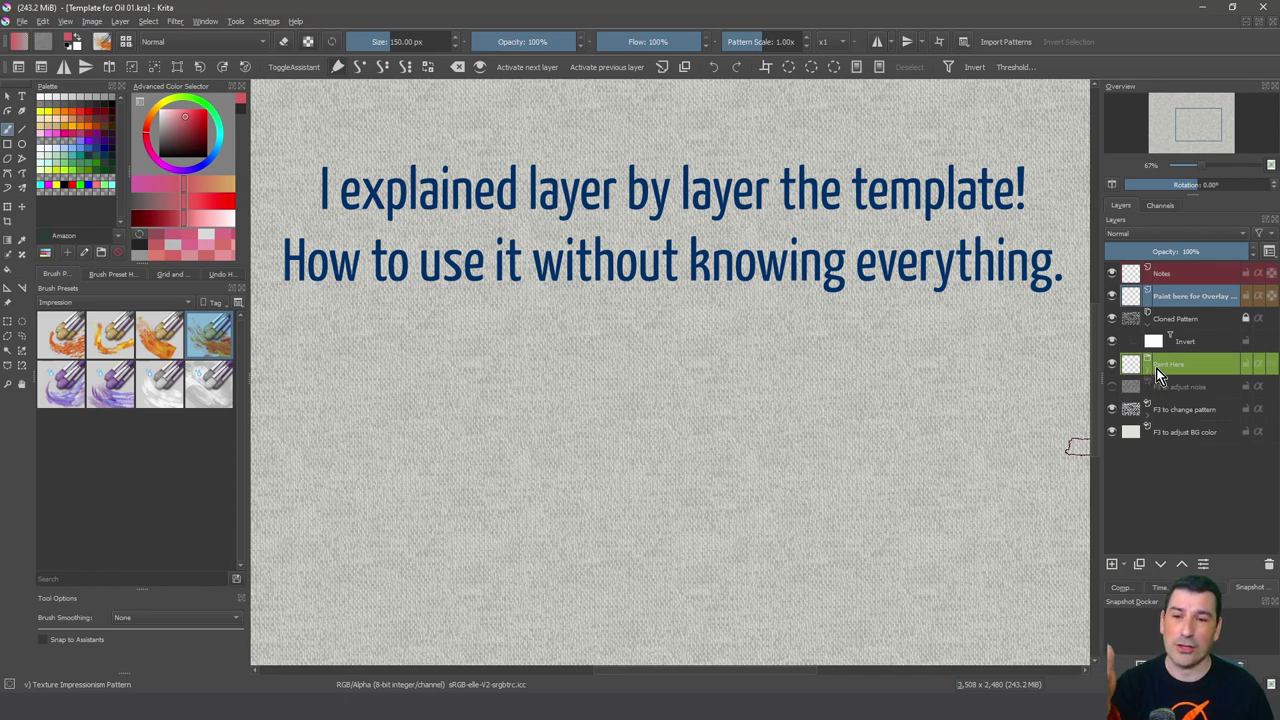
pyautogui.moveTo(1159, 369)
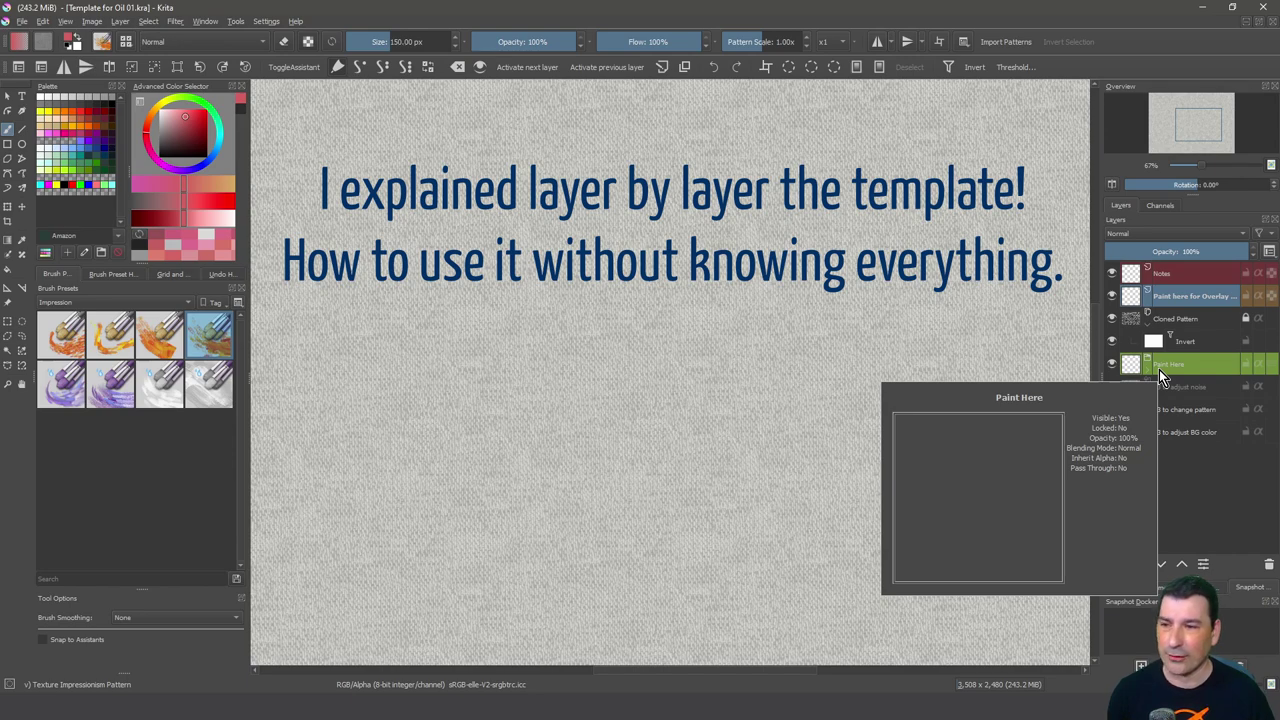
pyautogui.click(1159, 369)
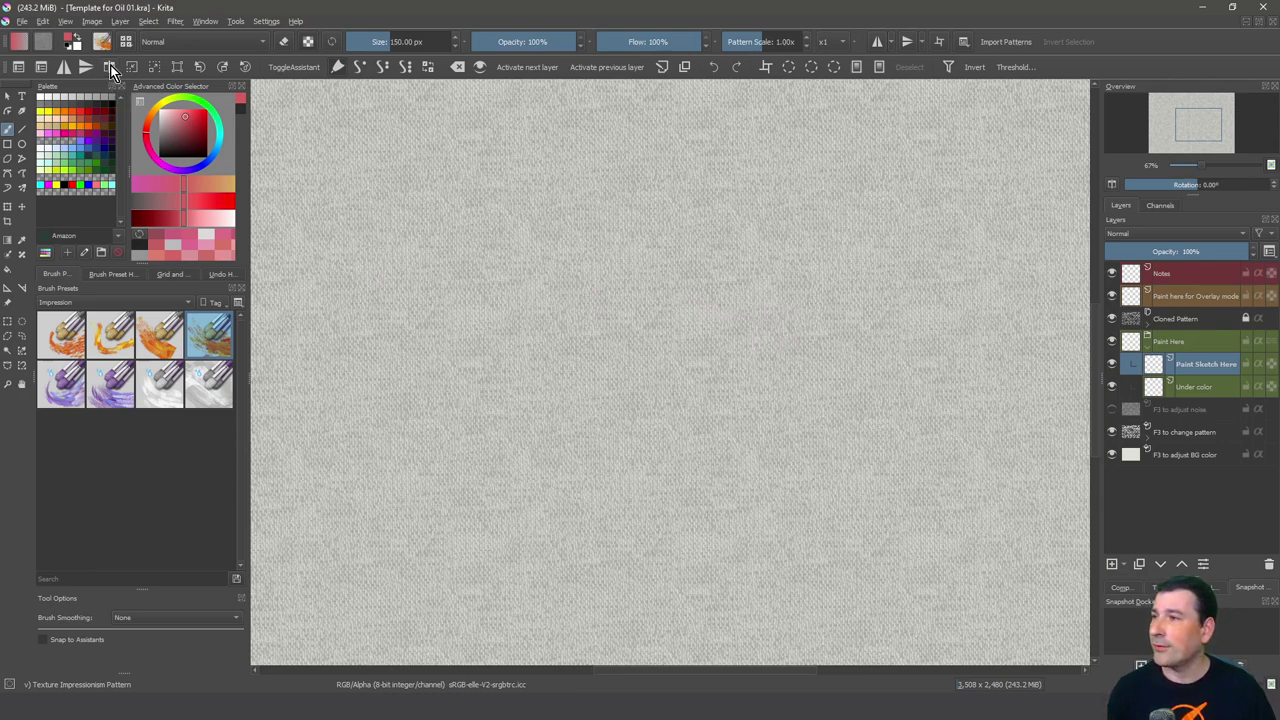
# - Create a template from the image named 'Canvas Impression'
pyautogui.click(22, 22)
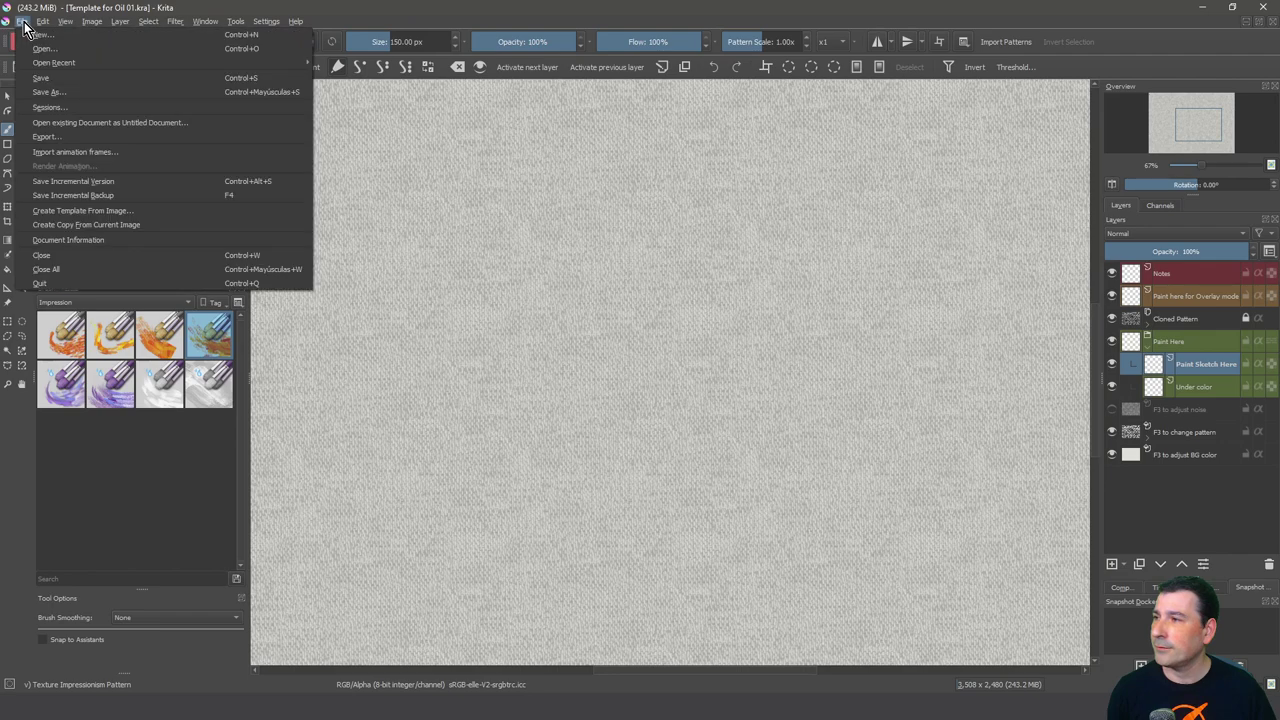
pyautogui.click(48, 213)
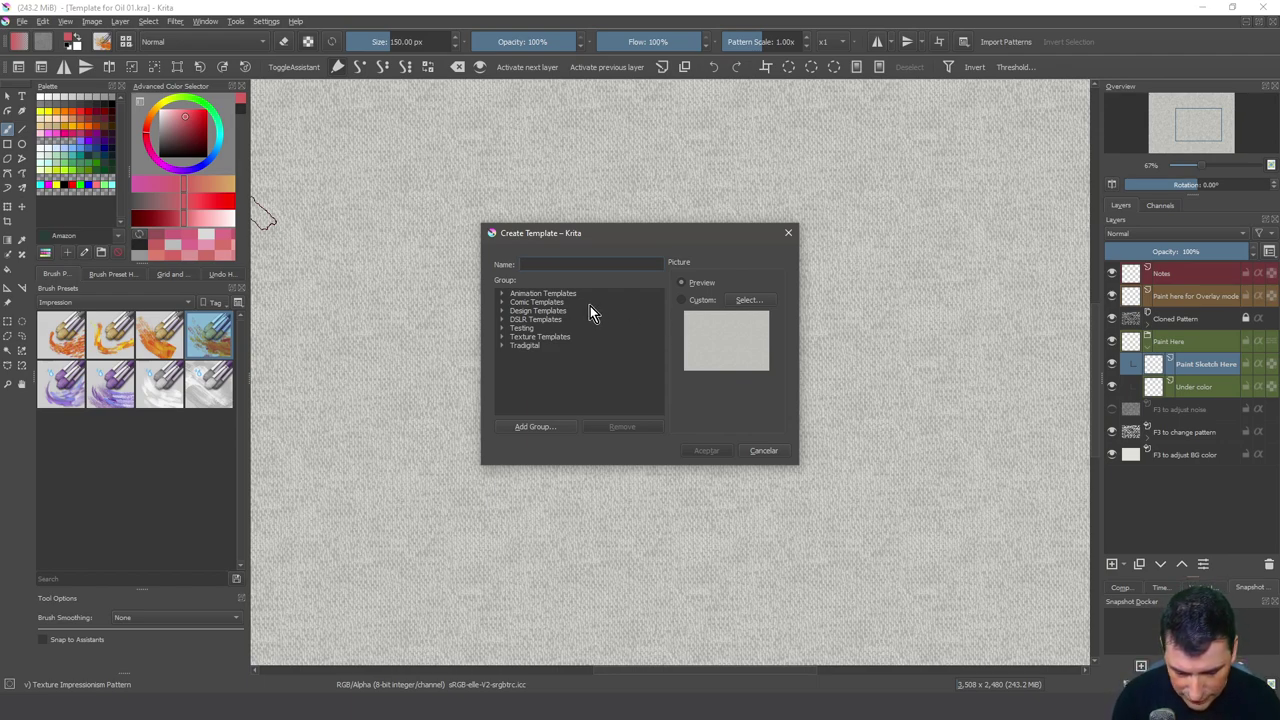
pyautogui.write('Canvas ')
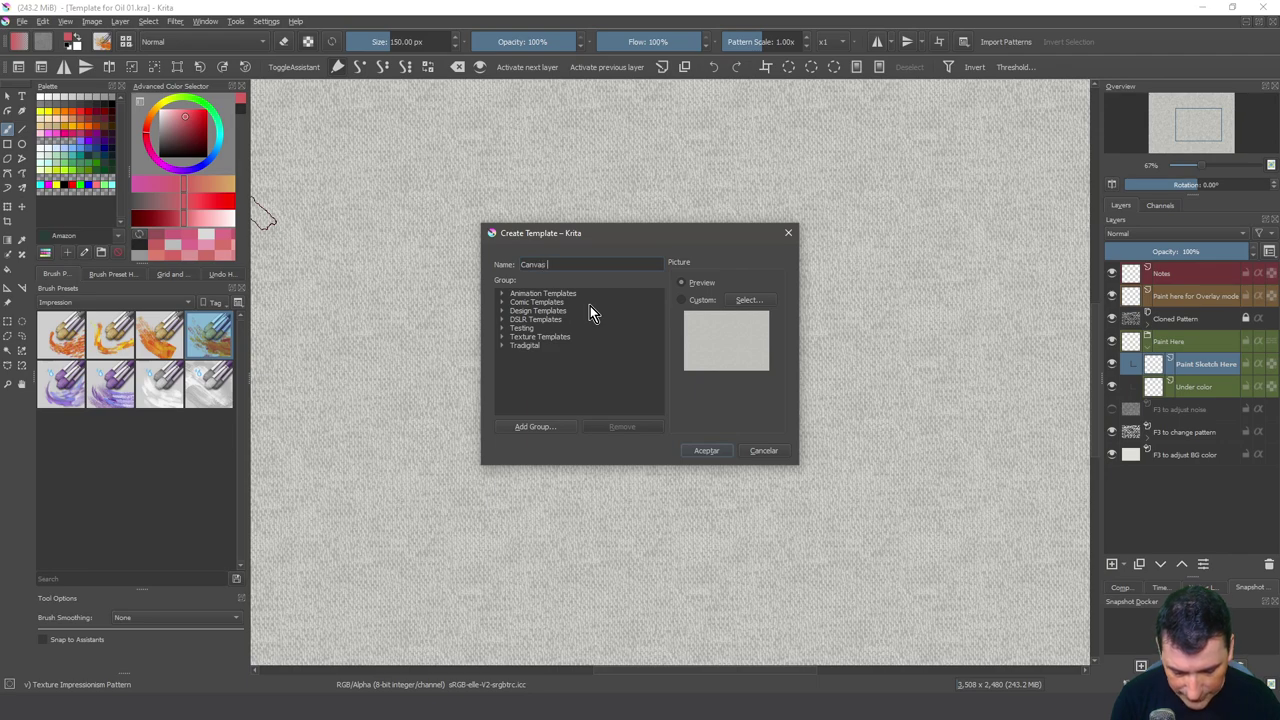
pyautogui.write('Impression')
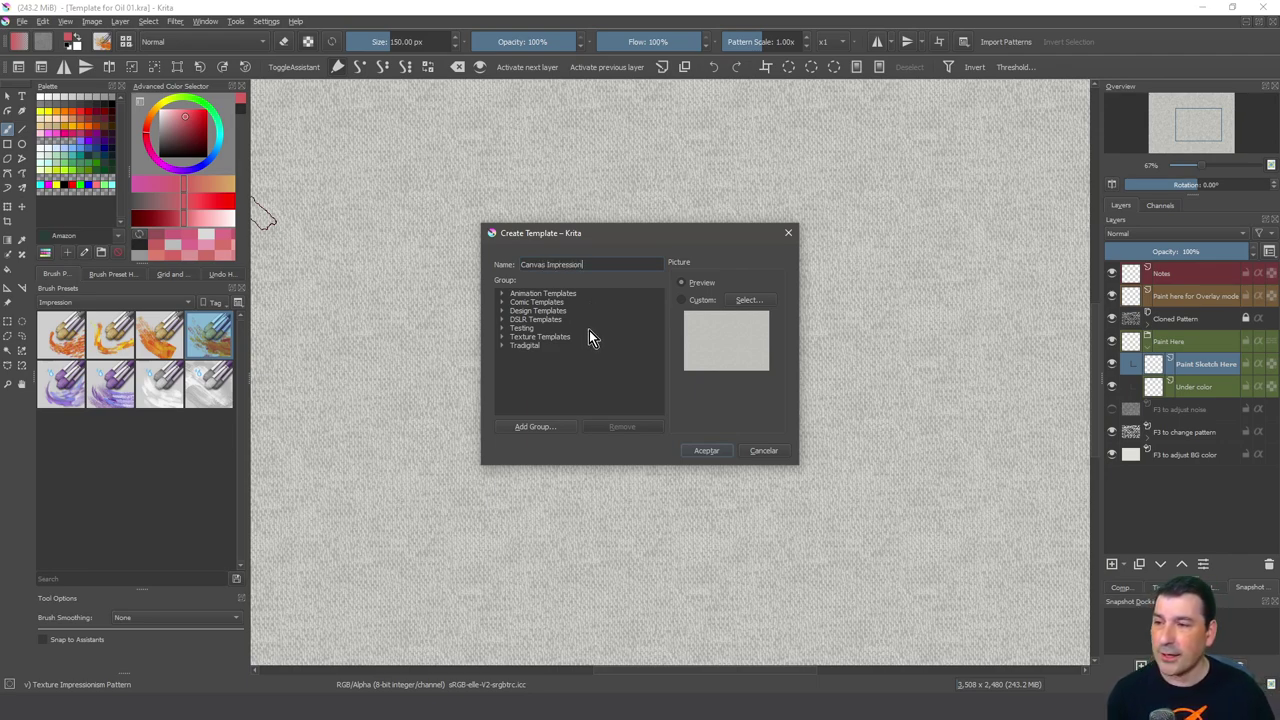
# - Add a new Impression template group and save the template into it
pyautogui.click(525, 346)
pyautogui.click(522, 338)
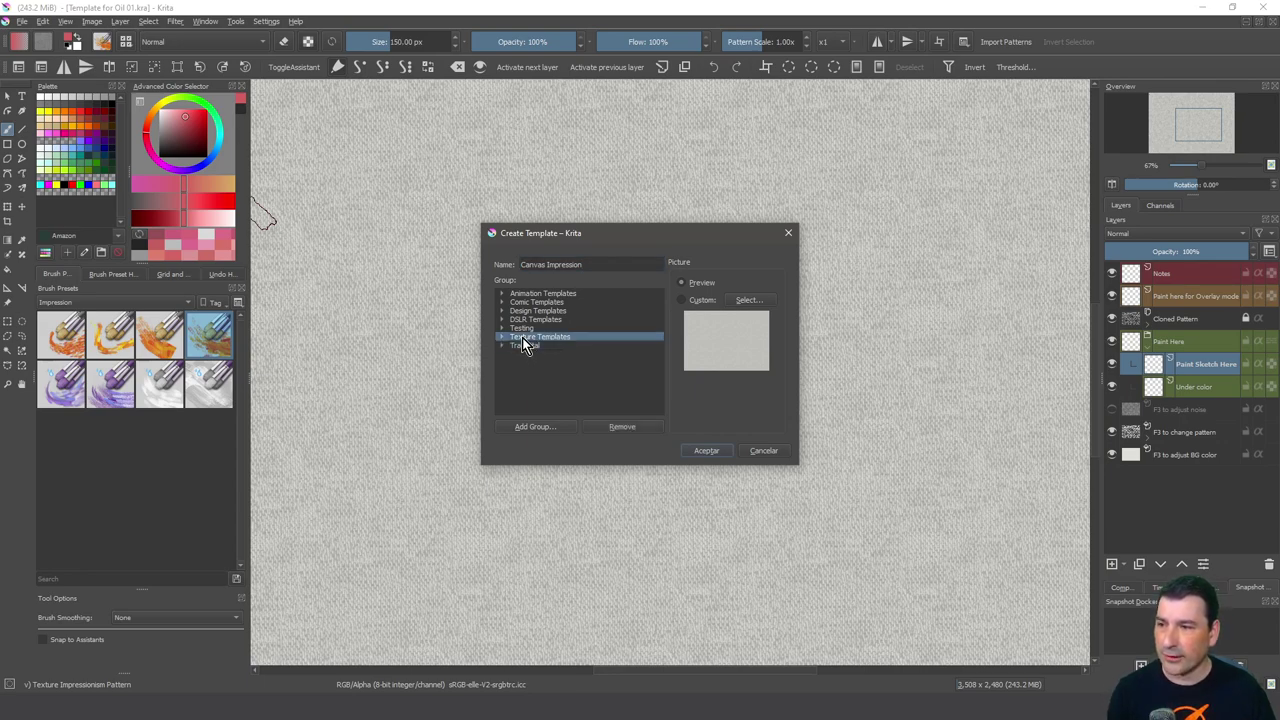
pyautogui.click(522, 329)
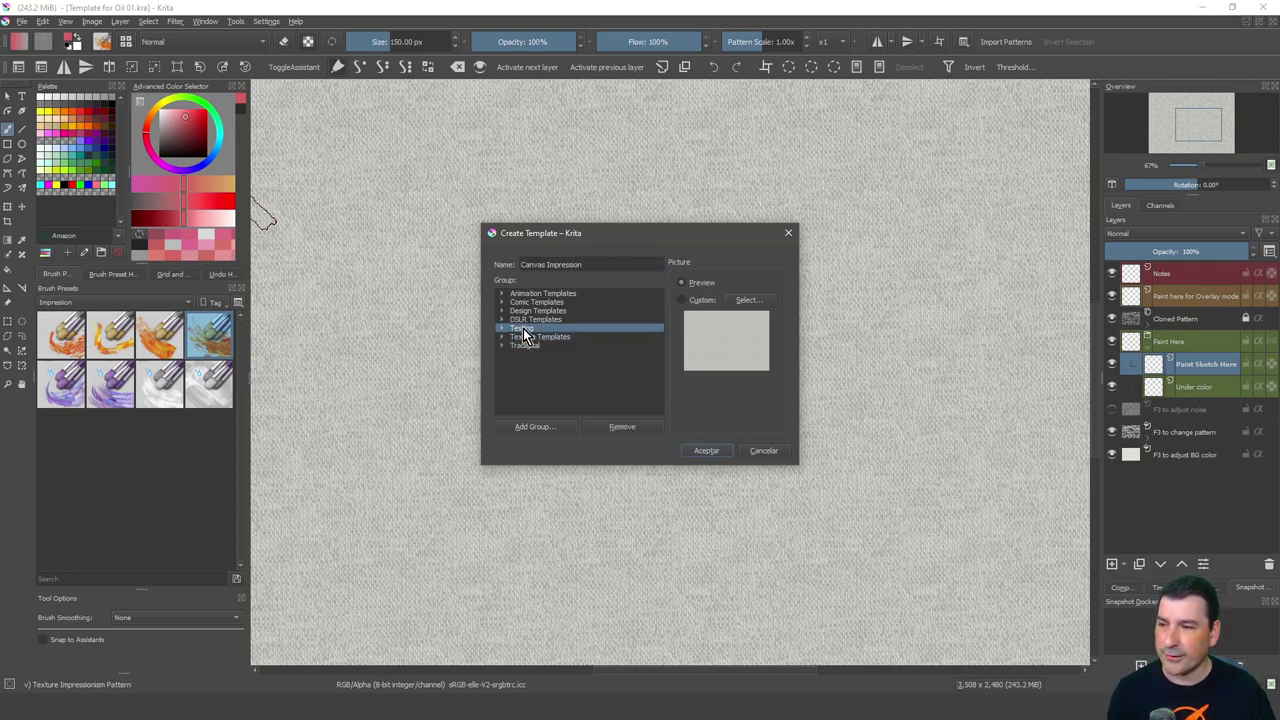
pyautogui.click(546, 427)
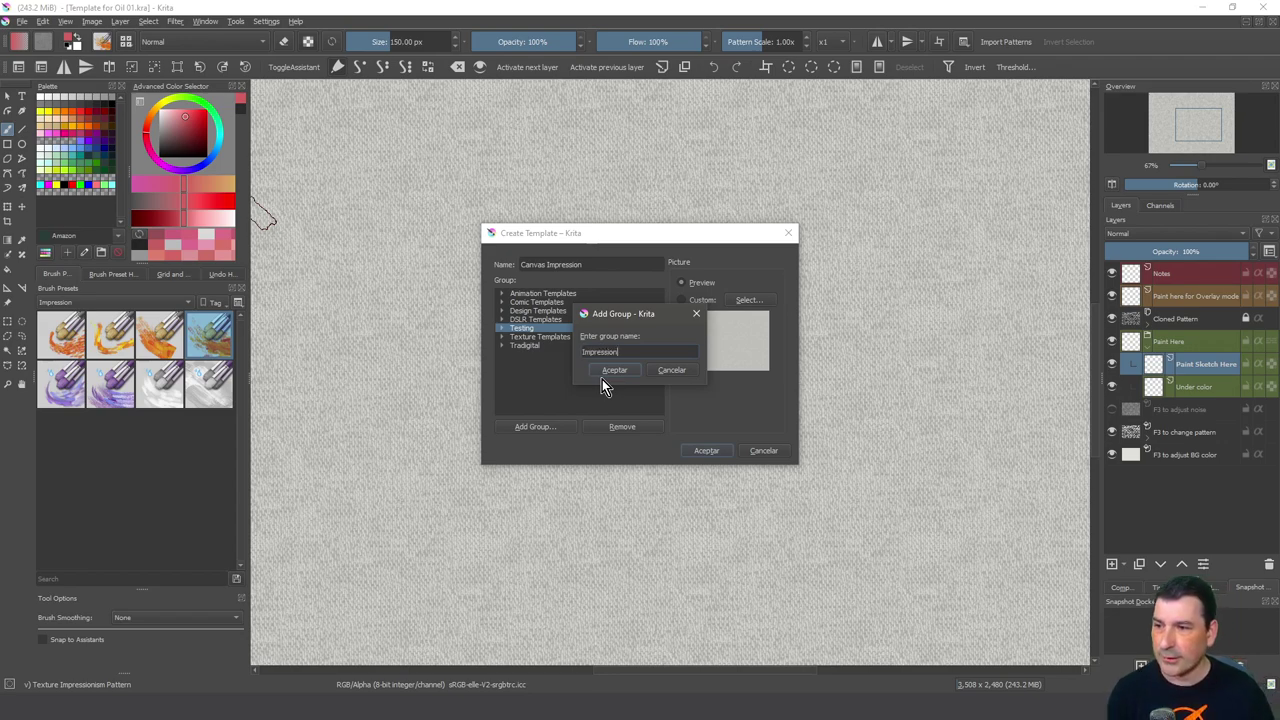
pyautogui.click(606, 373)
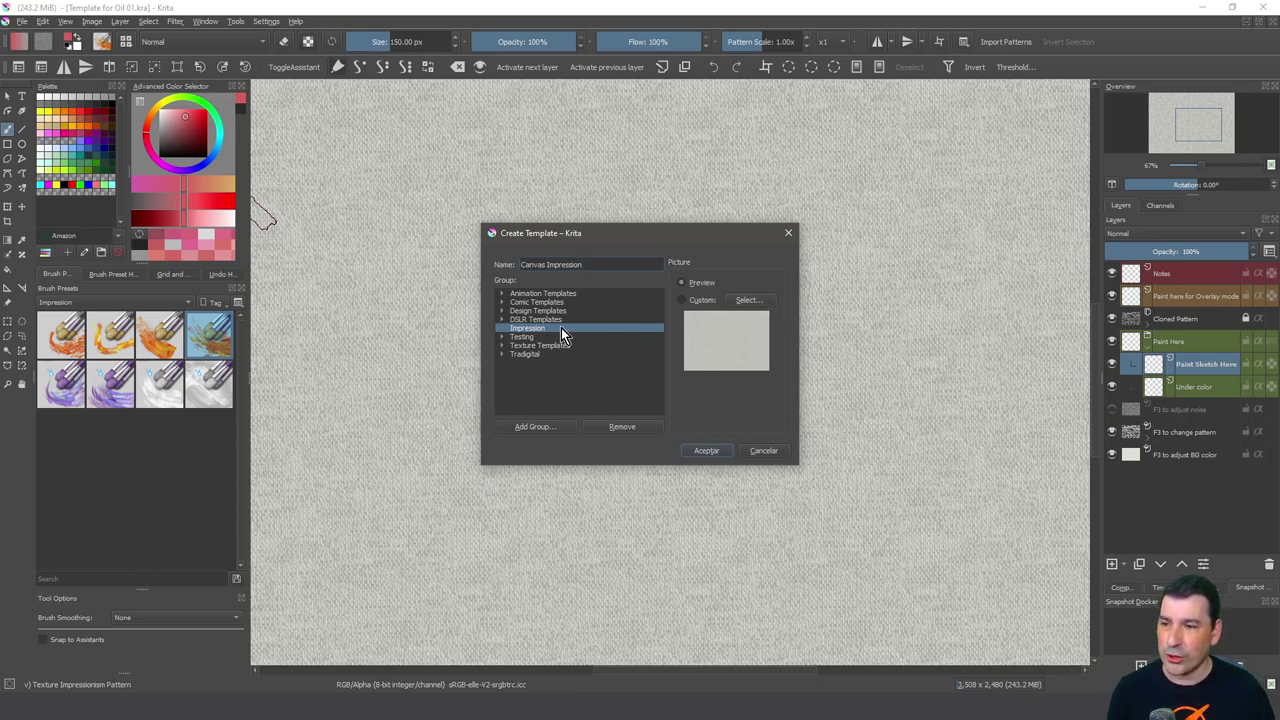
pyautogui.click(699, 452)
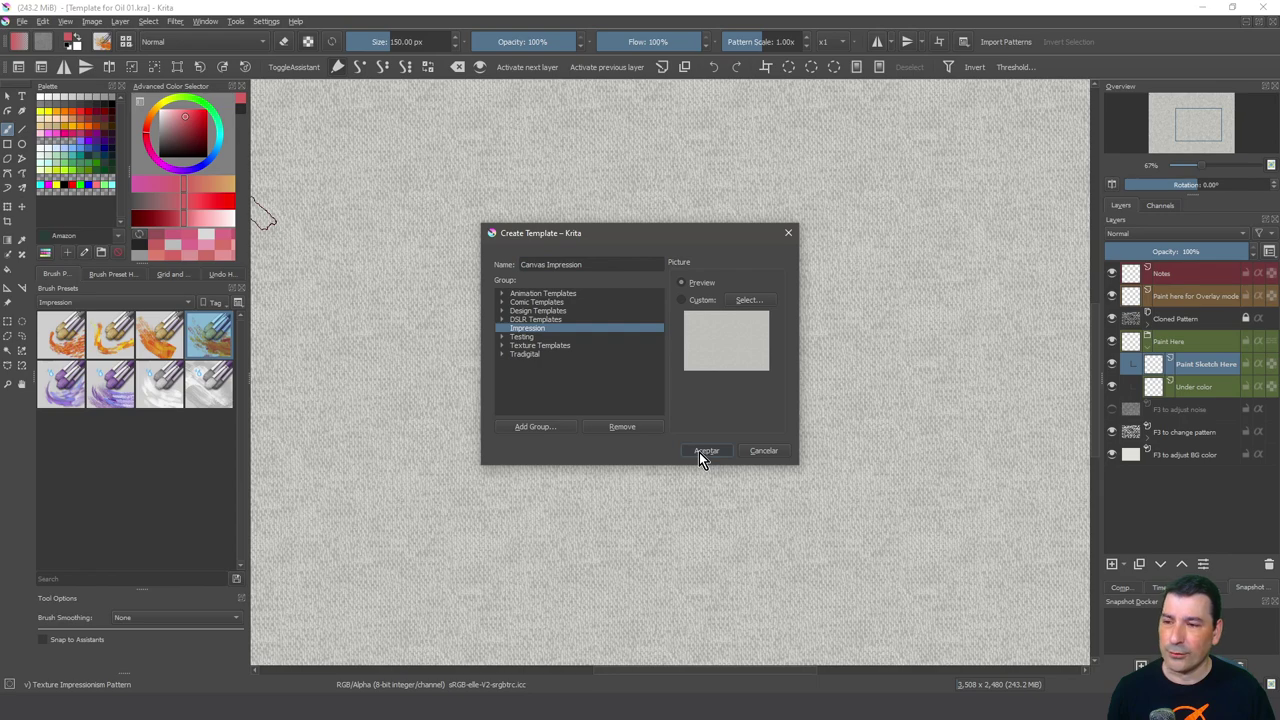
# - Close the oil template and pink-stroke documents, then start a new document from Canvas Impression
pyautogui.click(1270, 21)
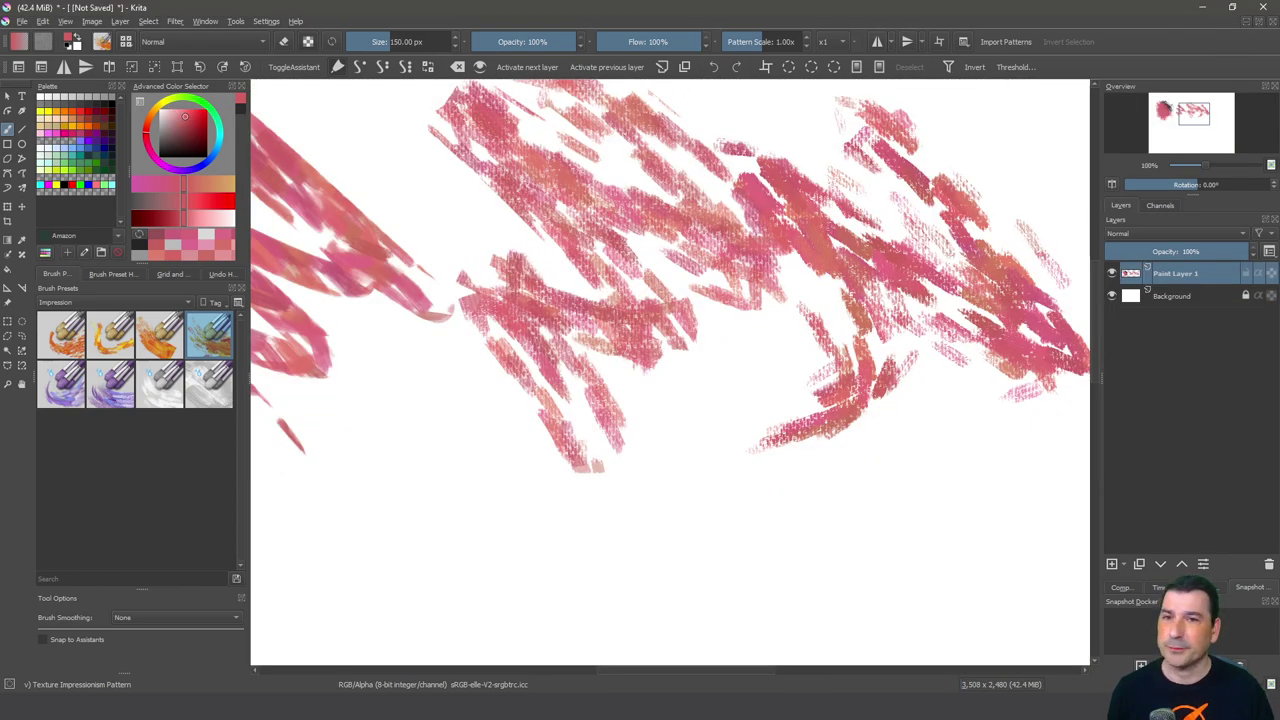
pyautogui.click(1270, 21)
pyautogui.click(14, 24)
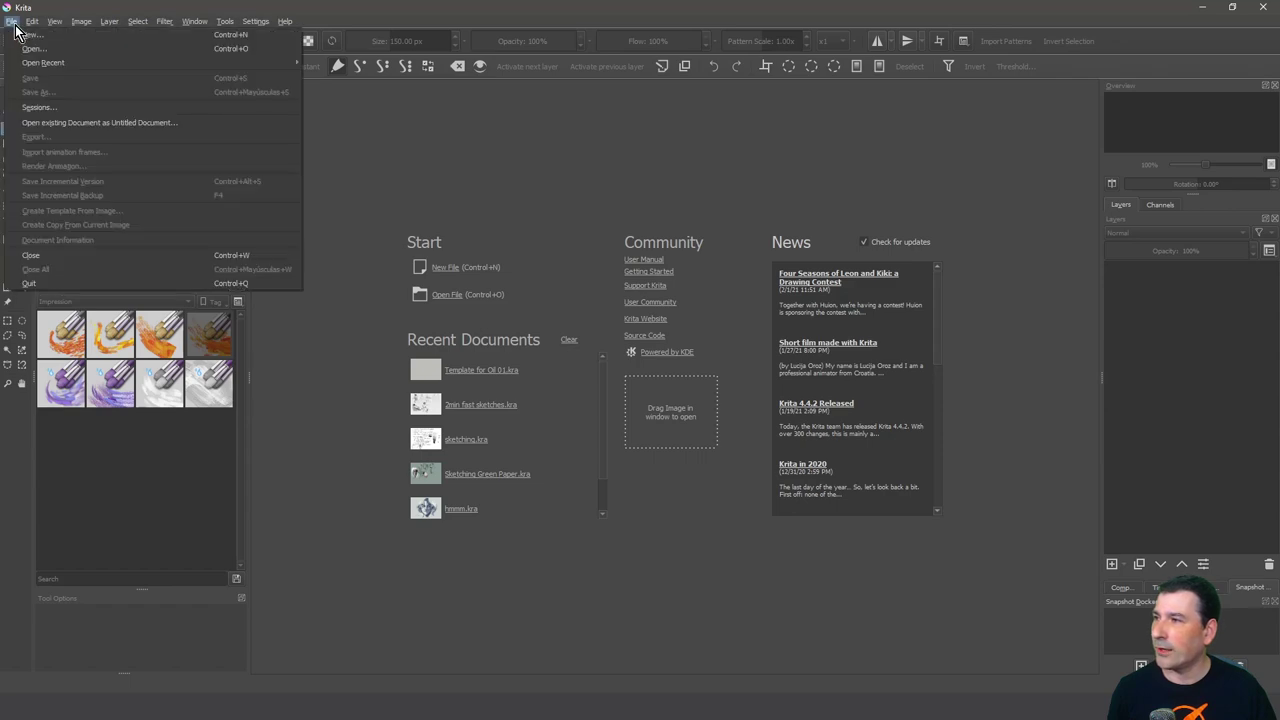
pyautogui.click(35, 37)
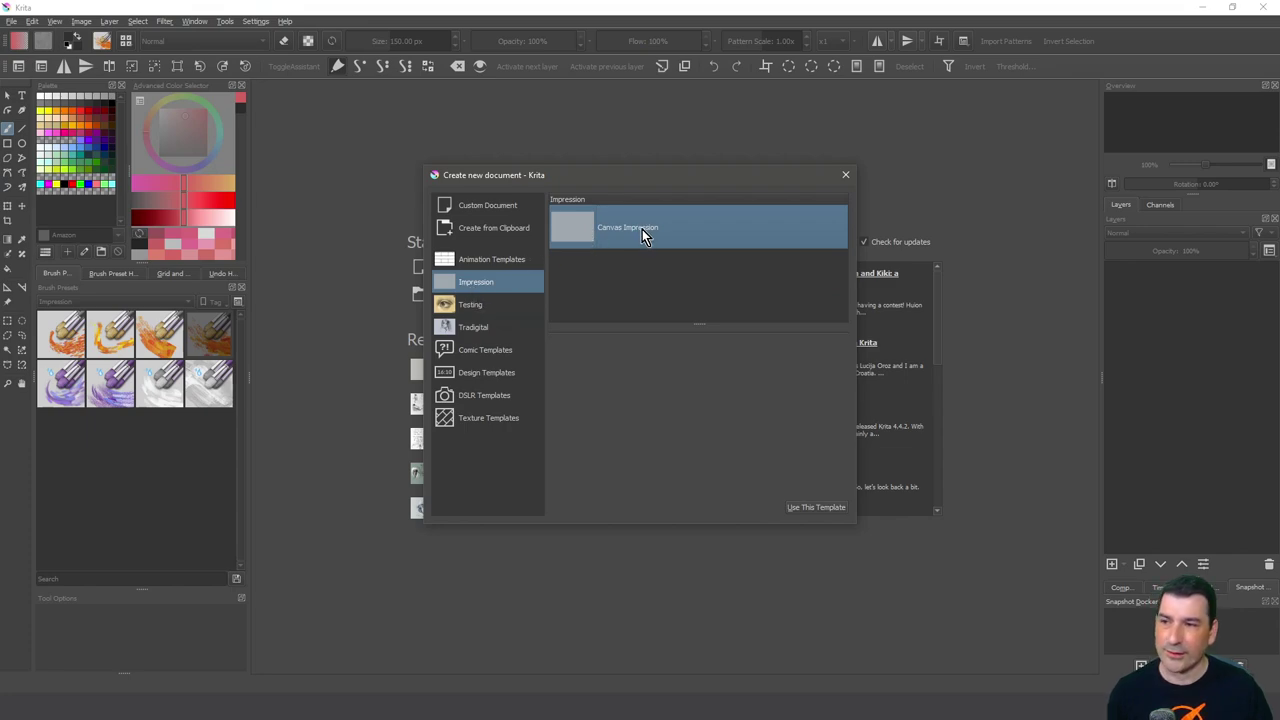
pyautogui.click(812, 508)
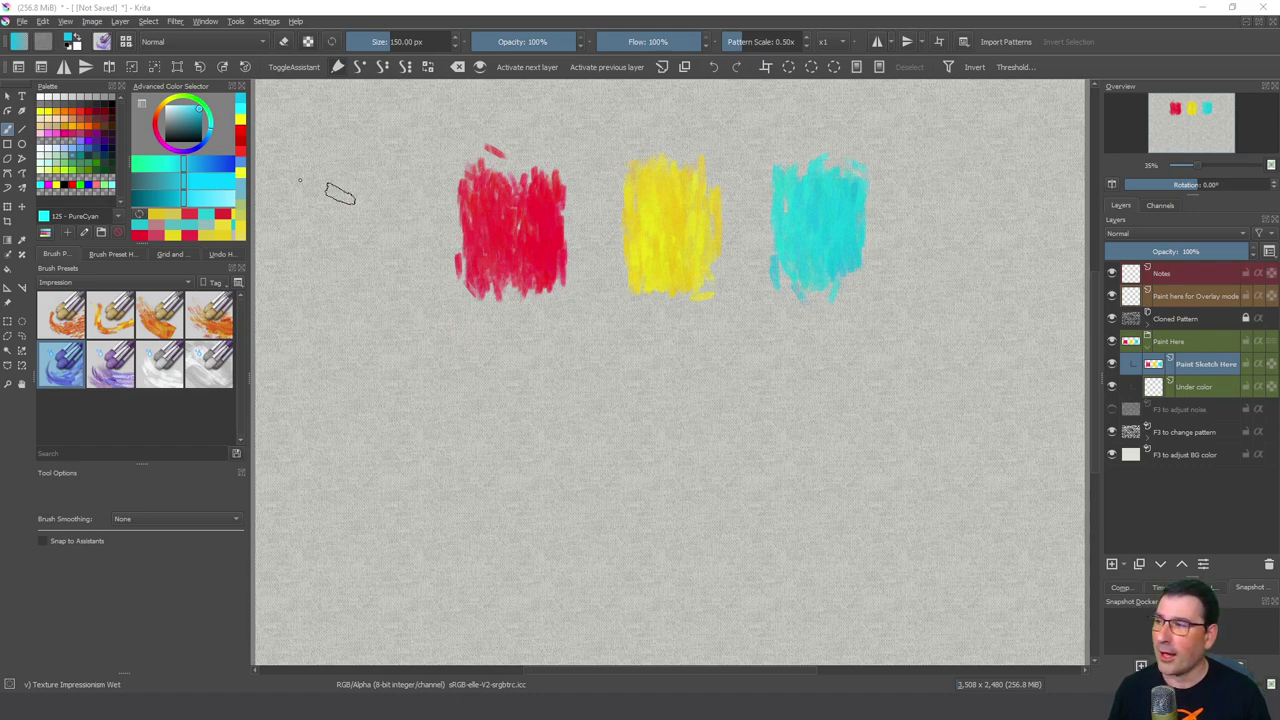
# - Sample red, yellow and cyan from their swatches and extend each patch downward
pyautogui.keyDown('ctrl'); pyautogui.click(512, 262); pyautogui.keyUp('ctrl')
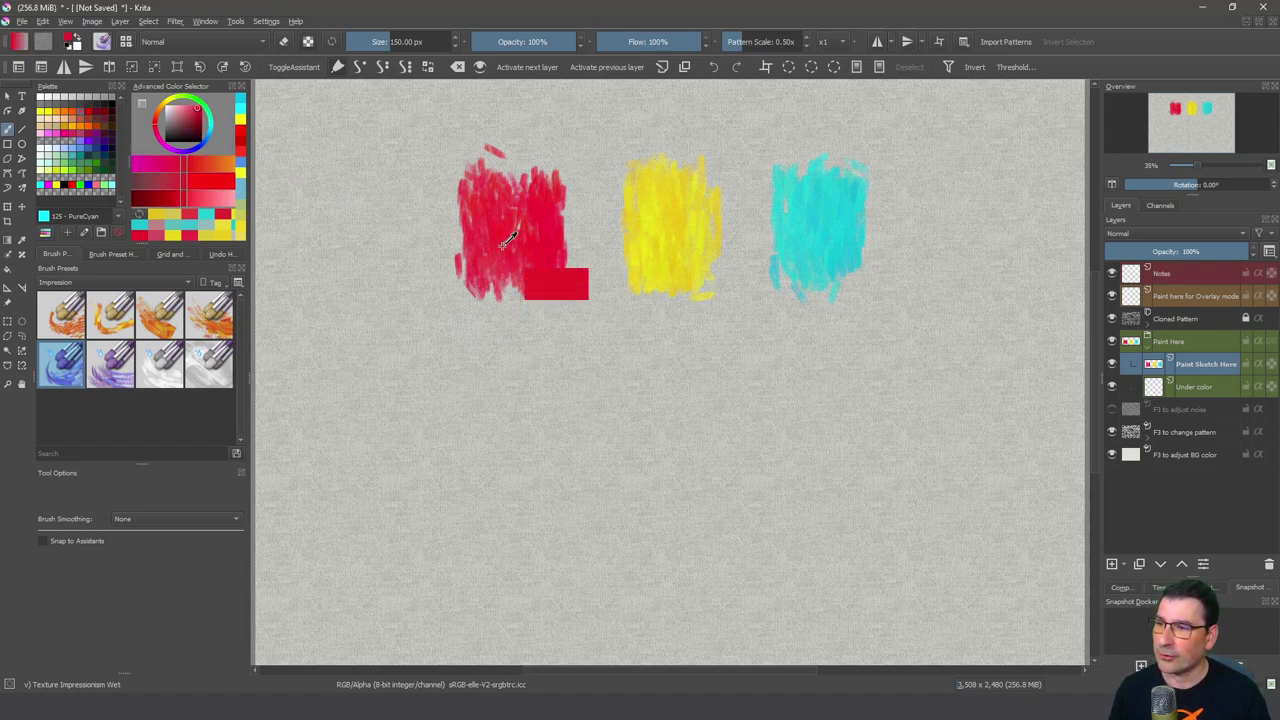
pyautogui.moveTo(512, 371)
pyautogui.mouseDown()
pyautogui.moveTo(530, 340)
pyautogui.moveTo(490, 400)
pyautogui.moveTo(500, 360)
pyautogui.moveTo(525, 345)
pyautogui.moveTo(505, 300)
pyautogui.moveTo(530, 410)
pyautogui.mouseUp()
pyautogui.keyDown('ctrl'); pyautogui.click(705, 288); pyautogui.keyUp('ctrl')
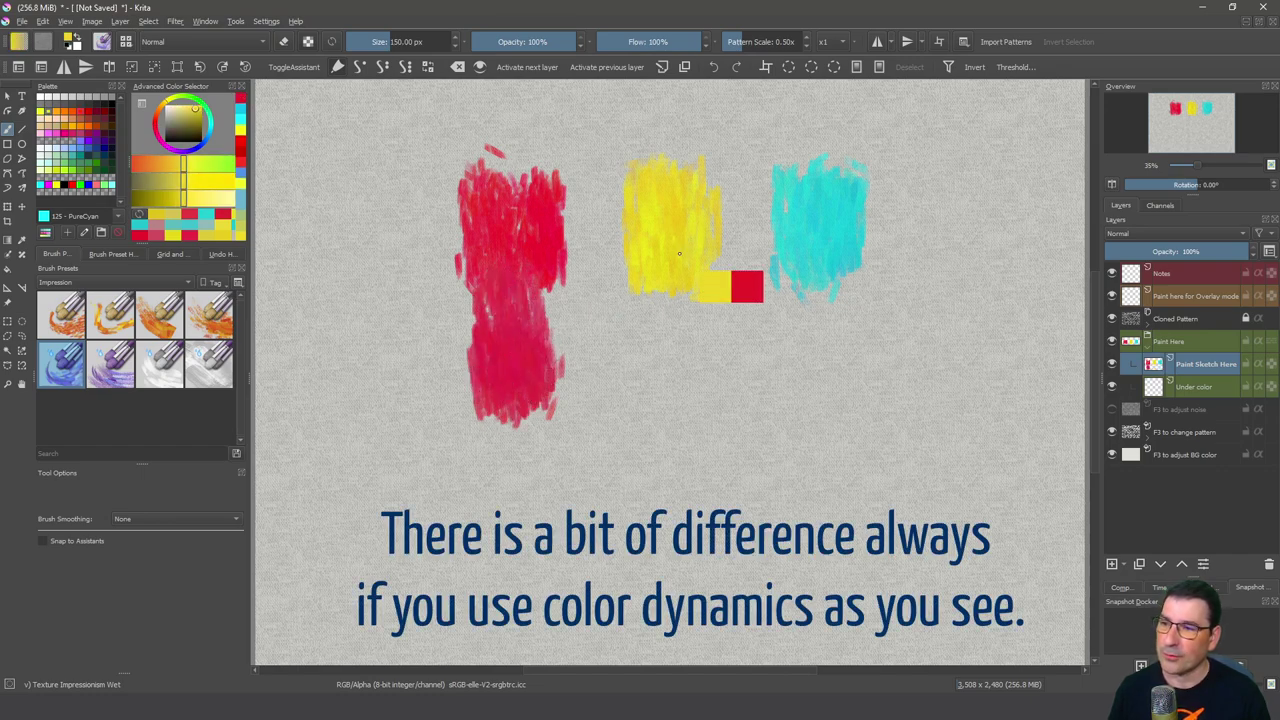
pyautogui.moveTo(705, 290)
pyautogui.mouseDown()
pyautogui.moveTo(687, 397)
pyautogui.moveTo(649, 329)
pyautogui.moveTo(674, 249)
pyautogui.moveTo(666, 349)
pyautogui.moveTo(674, 262)
pyautogui.moveTo(657, 249)
pyautogui.moveTo(654, 366)
pyautogui.mouseUp()
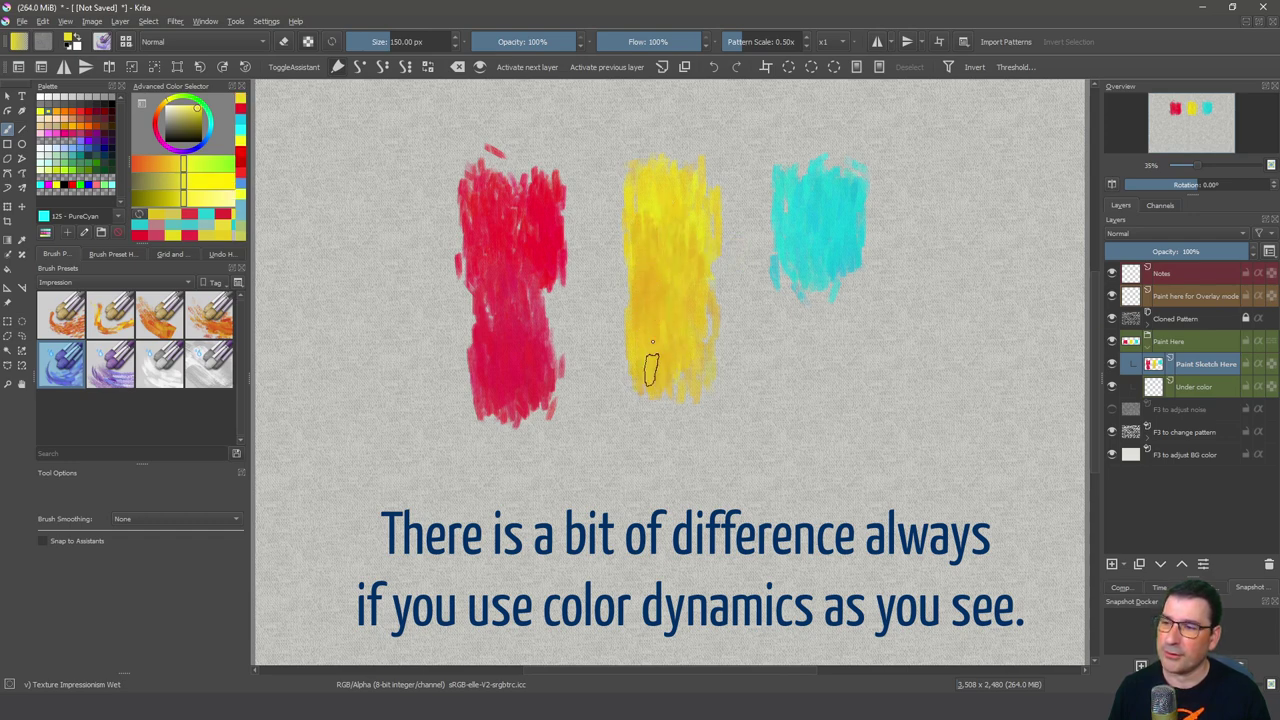
pyautogui.keyDown('ctrl'); pyautogui.click(843, 200); pyautogui.keyUp('ctrl')
pyautogui.moveTo(843, 205)
pyautogui.mouseDown()
pyautogui.moveTo(830, 346)
pyautogui.moveTo(795, 264)
pyautogui.moveTo(819, 263)
pyautogui.moveTo(849, 344)
pyautogui.moveTo(812, 345)
pyautogui.mouseUp()
pyautogui.keyDown('ctrl'); pyautogui.click(675, 205); pyautogui.keyUp('ctrl')
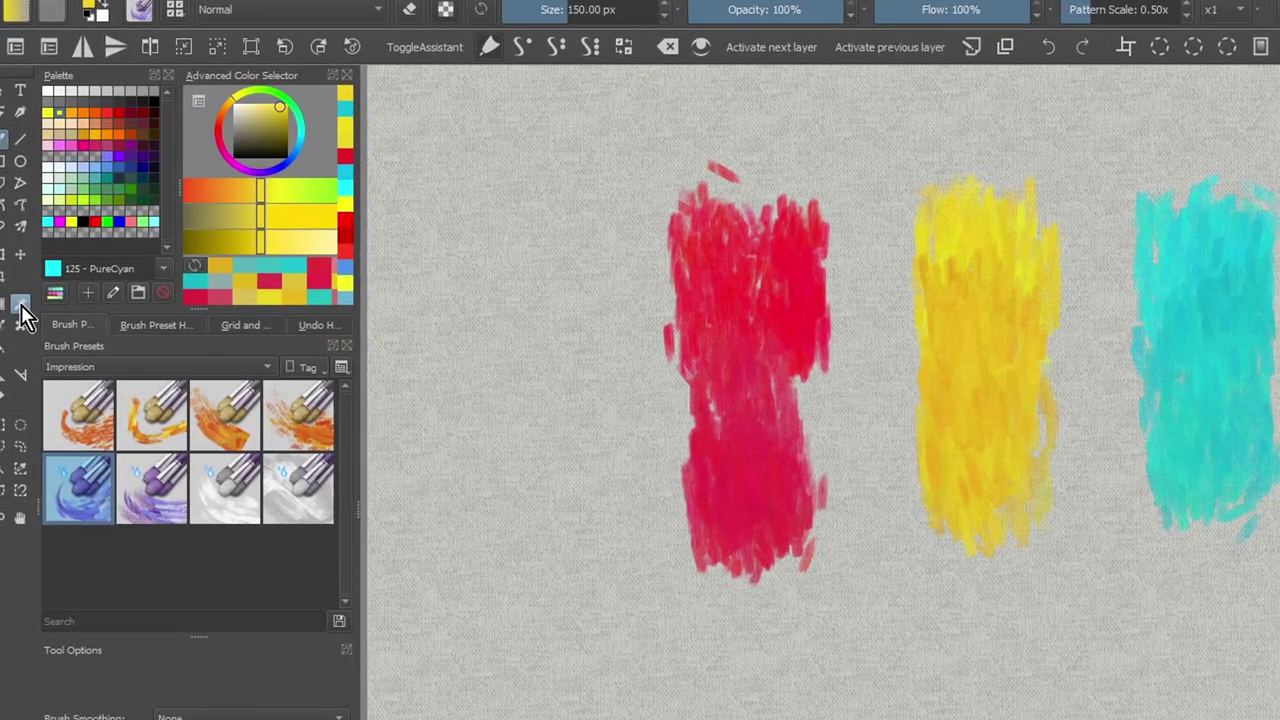
# - Lower the Color Picker's Blend so sampled colours only partly replace the brush colour
pyautogui.click(22, 240)
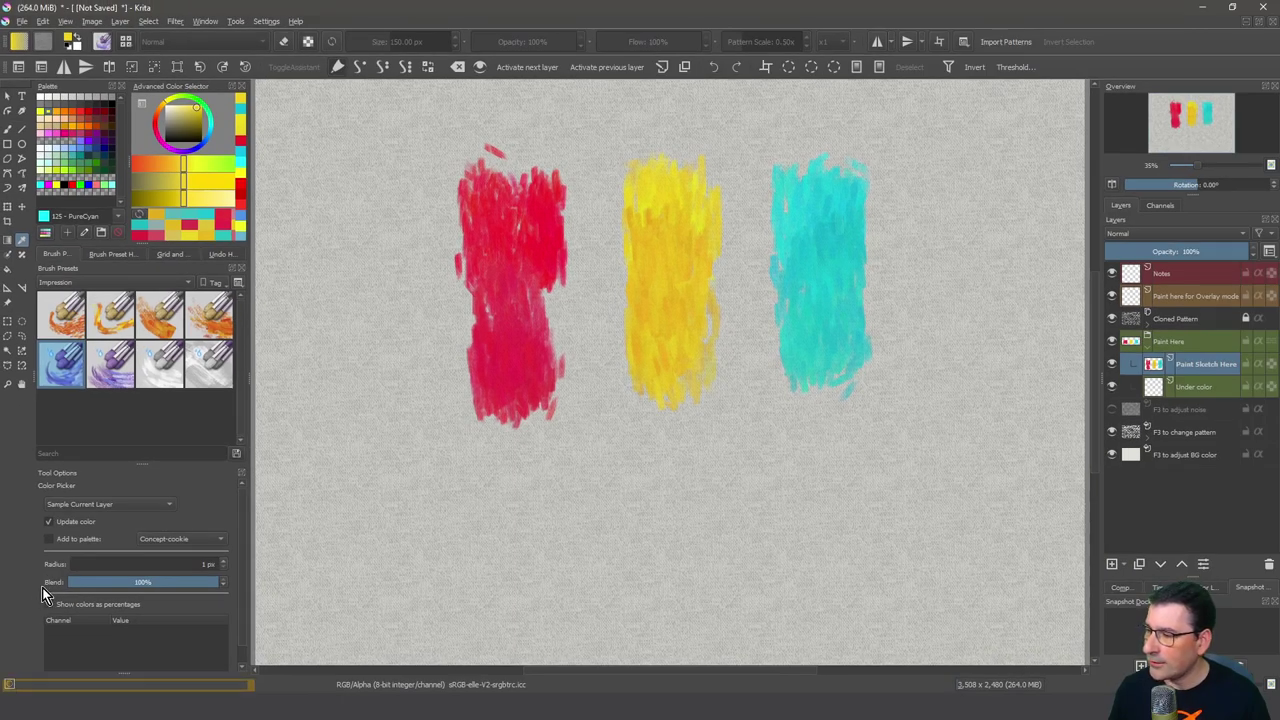
pyautogui.moveTo(102, 582); pyautogui.dragTo(87, 580)
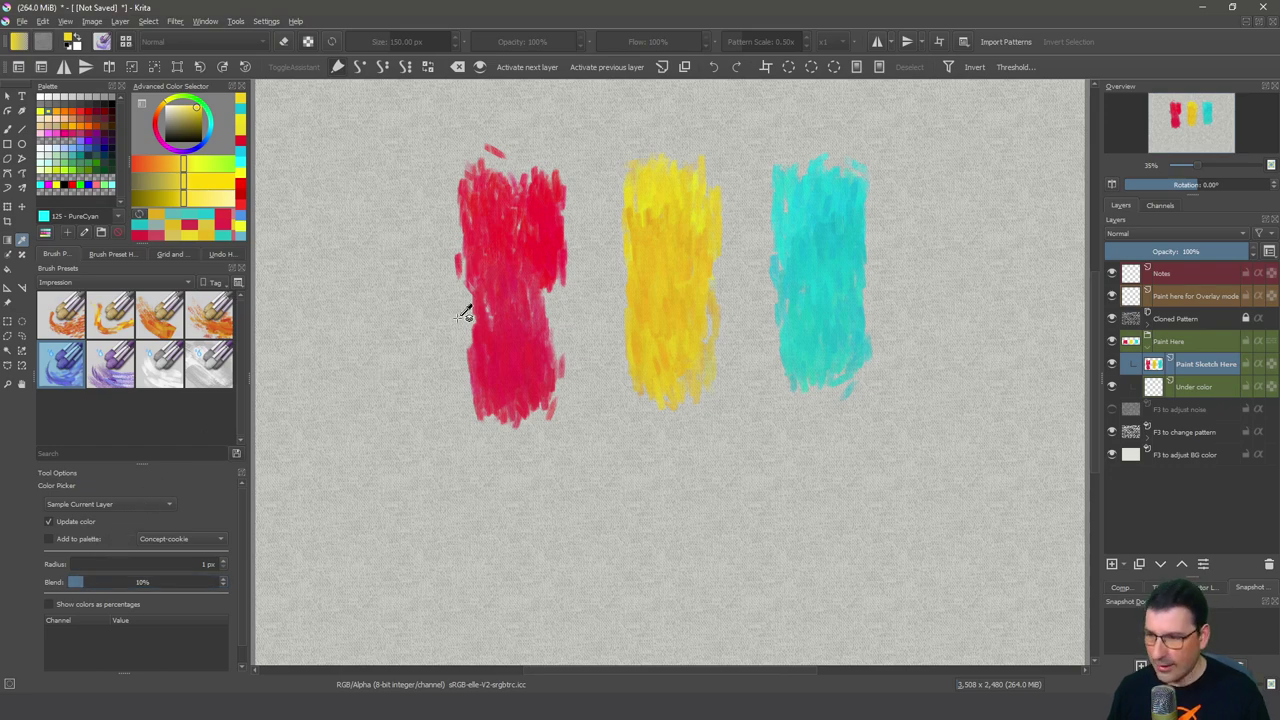
pyautogui.press('b')
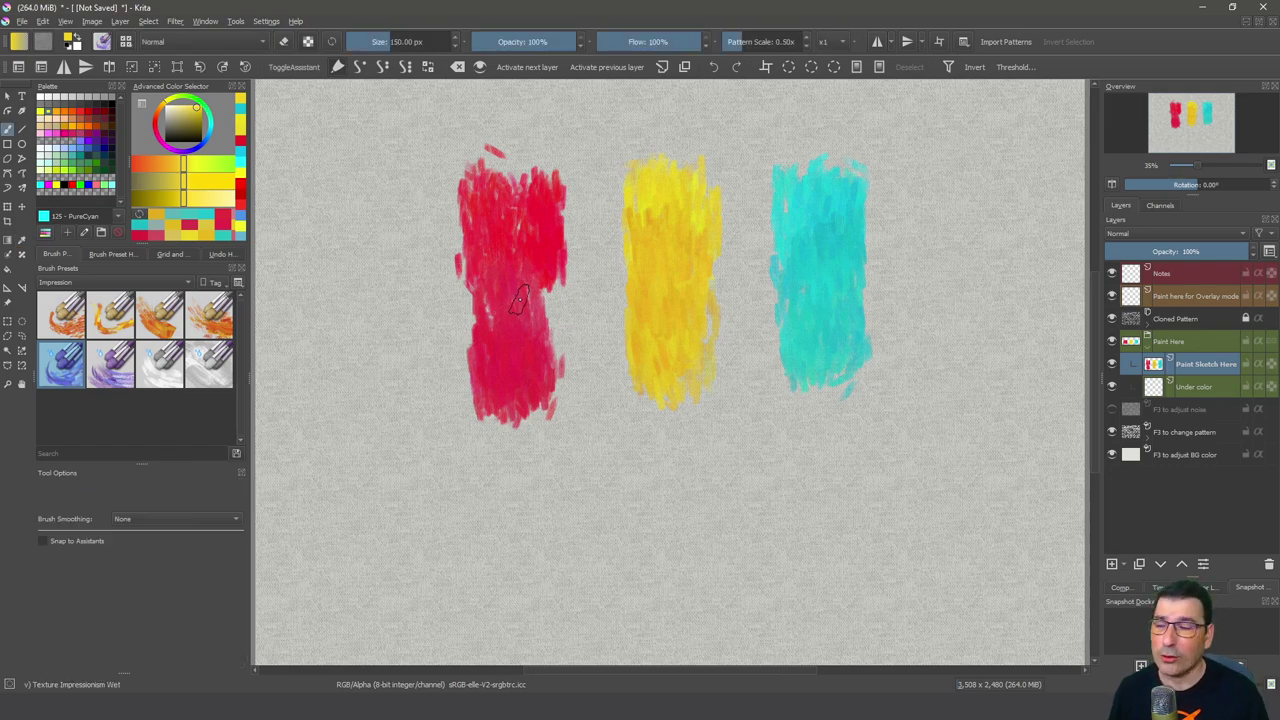
# - Paint blended orange and red strokes below and beside the red swatch
pyautogui.keyDown('ctrl'); pyautogui.click(548, 335); pyautogui.keyUp('ctrl')
pyautogui.moveTo(540, 365)
pyautogui.mouseDown()
pyautogui.moveTo(533, 407)
pyautogui.moveTo(545, 409)
pyautogui.moveTo(546, 381)
pyautogui.moveTo(557, 474)
pyautogui.moveTo(539, 440)
pyautogui.mouseUp()
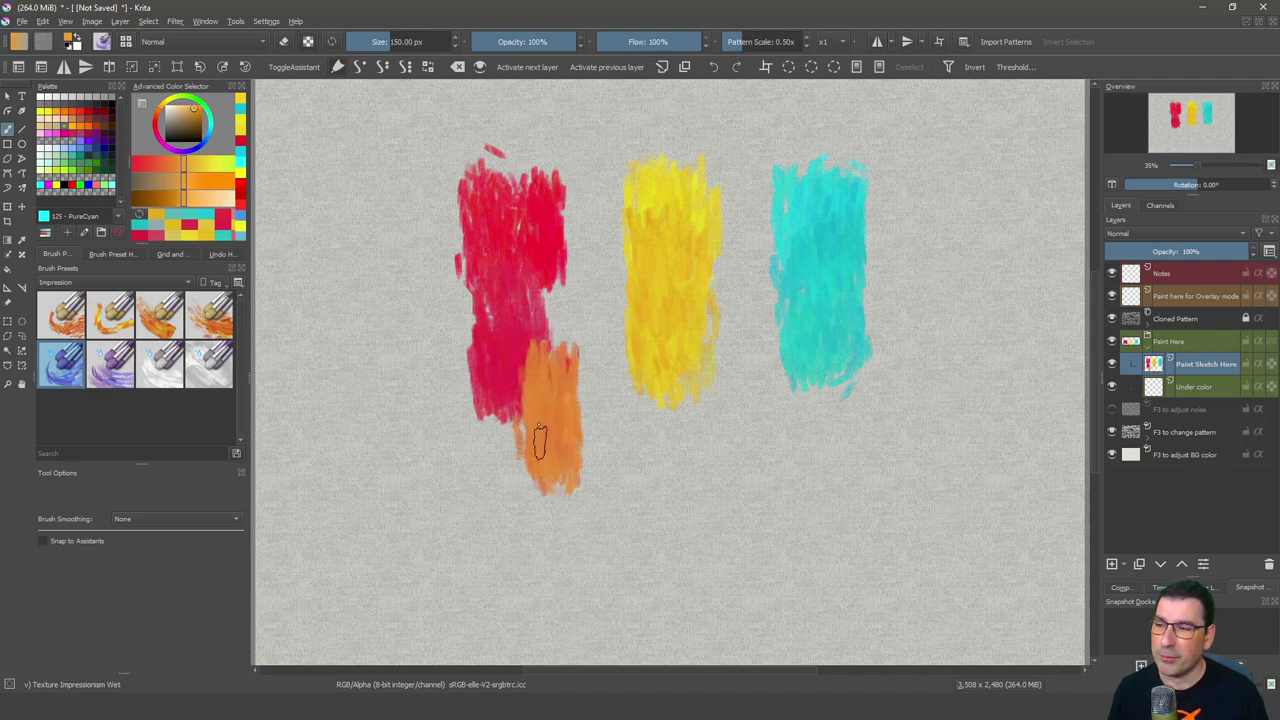
pyautogui.keyDown('ctrl'); pyautogui.click(543, 240); pyautogui.keyUp('ctrl')
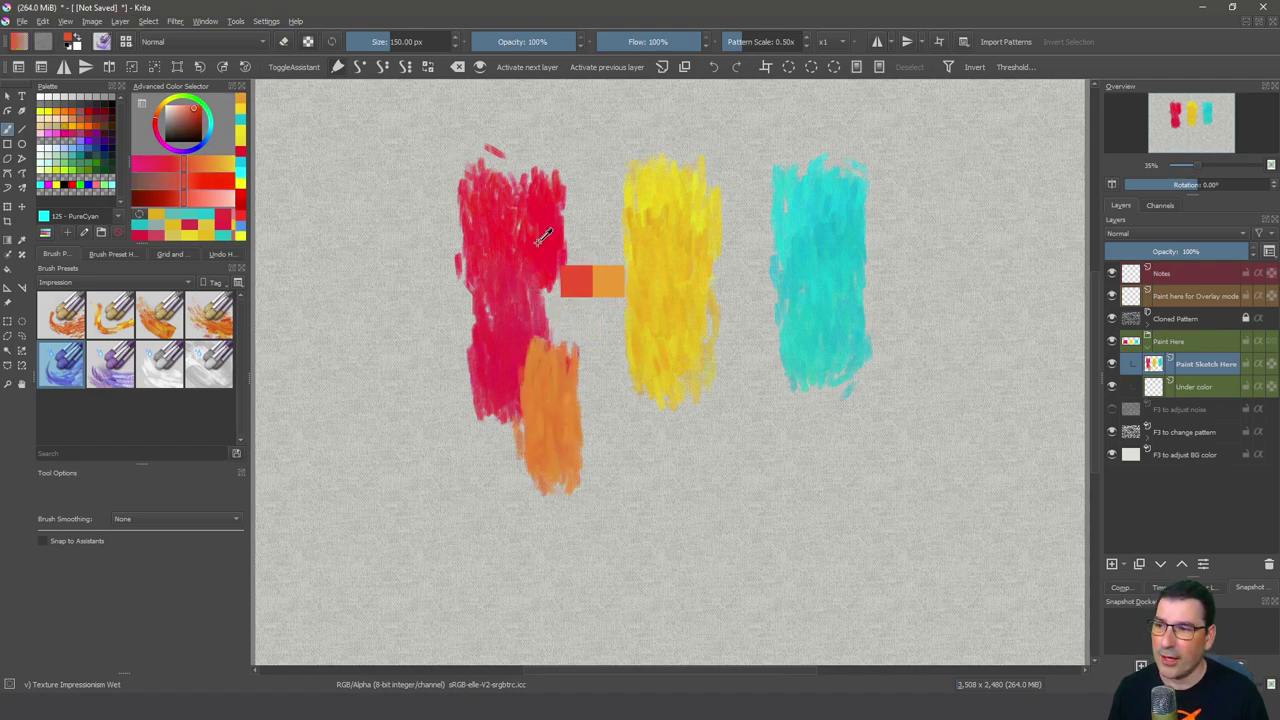
pyautogui.moveTo(571, 424)
pyautogui.mouseDown()
pyautogui.moveTo(565, 470)
pyautogui.moveTo(600, 380)
pyautogui.moveTo(566, 318)
pyautogui.moveTo(590, 250)
pyautogui.moveTo(515, 430)
pyautogui.mouseUp()
pyautogui.keyDown('ctrl'); pyautogui.click(541, 222); pyautogui.keyUp('ctrl')
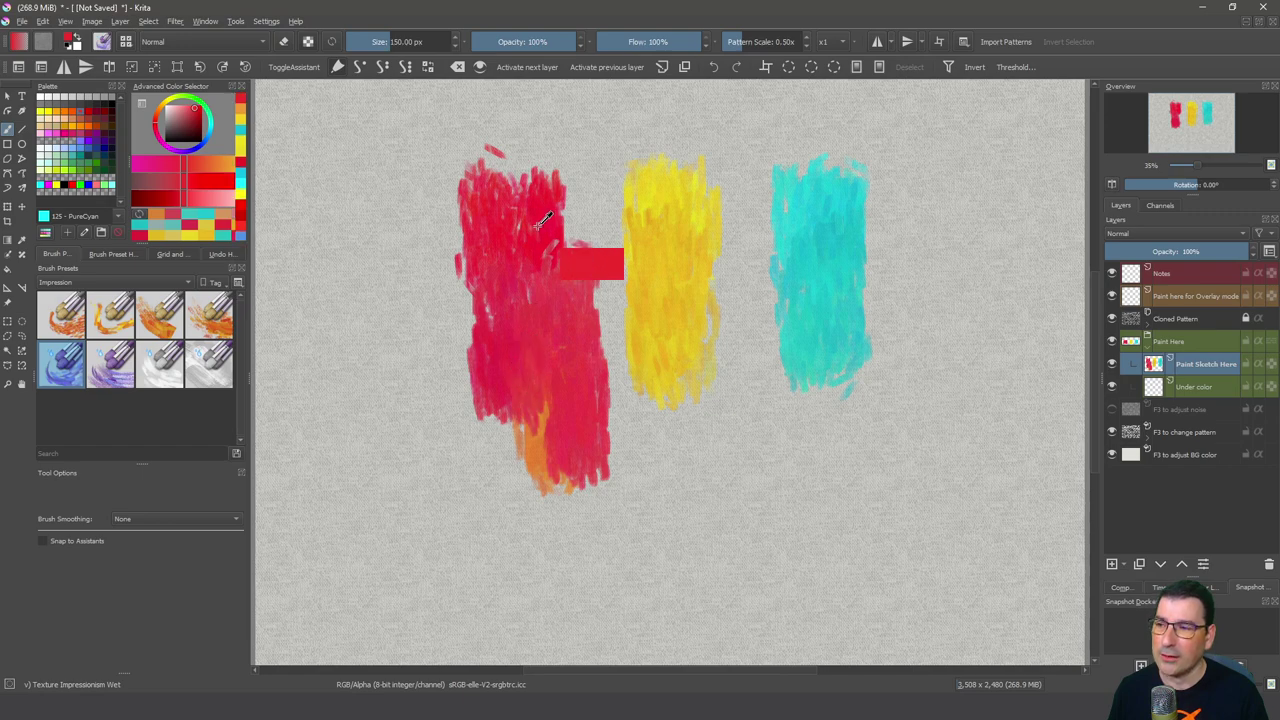
pyautogui.moveTo(488, 345)
pyautogui.mouseDown()
pyautogui.moveTo(430, 438)
pyautogui.moveTo(473, 451)
pyautogui.moveTo(484, 438)
pyautogui.moveTo(484, 359)
pyautogui.moveTo(462, 322)
pyautogui.mouseUp()
# - Paint yellow-orange, faint green, olive and pink-red strokes over the yellow, cyan and red swatches
pyautogui.keyDown('ctrl'); pyautogui.click(668, 180); pyautogui.keyUp('ctrl')
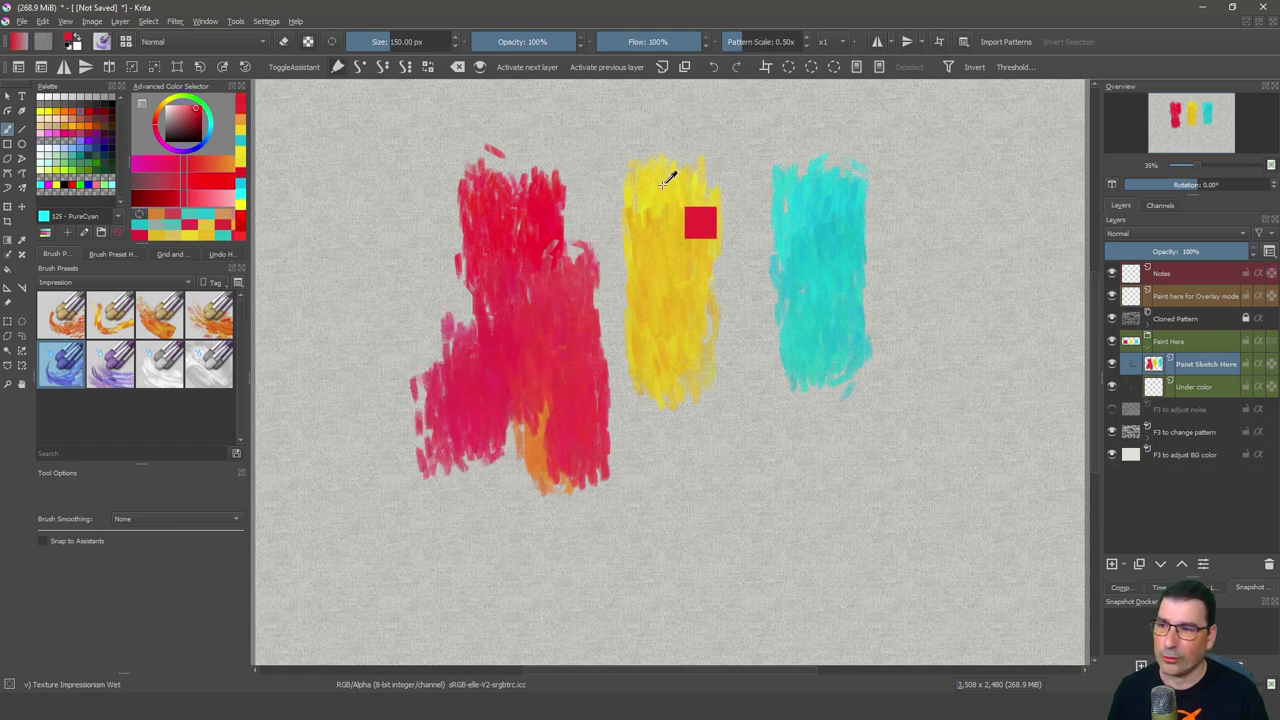
pyautogui.moveTo(668, 180)
pyautogui.mouseDown()
pyautogui.moveTo(699, 142)
pyautogui.moveTo(674, 115)
pyautogui.moveTo(662, 145)
pyautogui.moveTo(675, 170)
pyautogui.moveTo(696, 135)
pyautogui.moveTo(657, 199)
pyautogui.moveTo(652, 190)
pyautogui.moveTo(689, 325)
pyautogui.moveTo(678, 384)
pyautogui.moveTo(688, 445)
pyautogui.mouseUp()
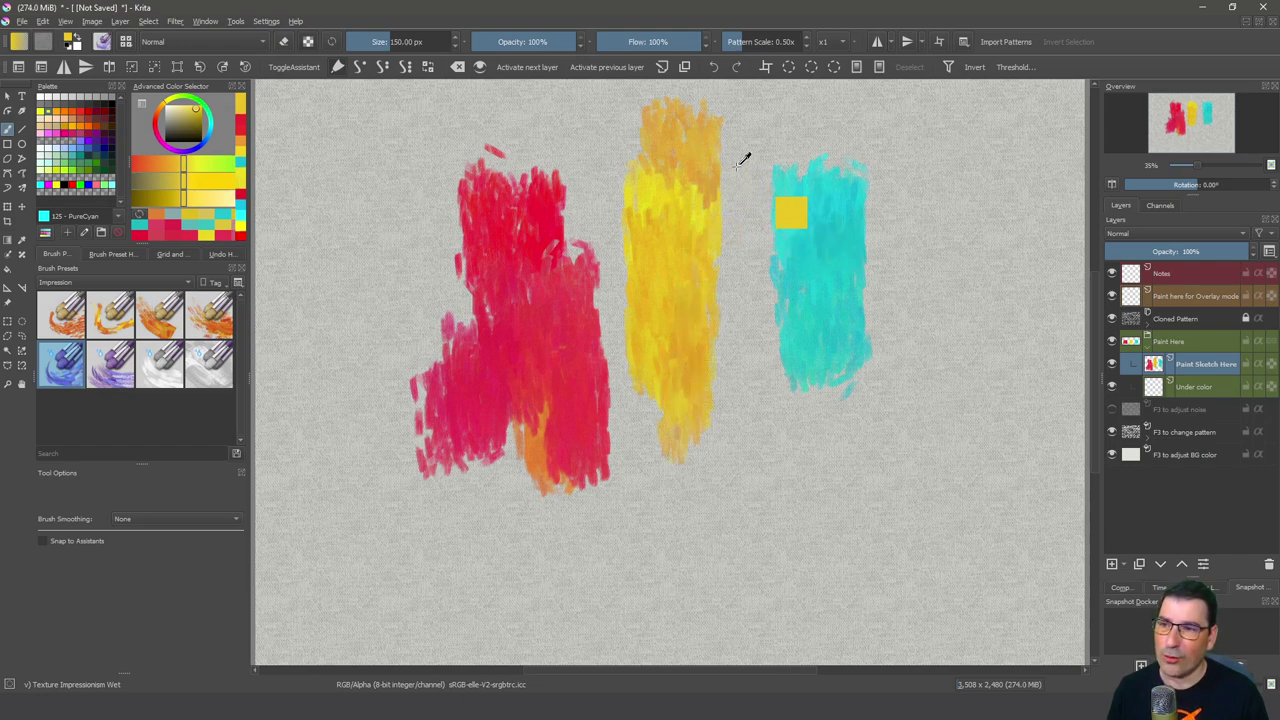
pyautogui.keyDown('ctrl'); pyautogui.click(808, 194); pyautogui.keyUp('ctrl')
pyautogui.moveTo(885, 148)
pyautogui.mouseDown()
pyautogui.moveTo(893, 252)
pyautogui.moveTo(855, 250)
pyautogui.moveTo(880, 277)
pyautogui.moveTo(877, 143)
pyautogui.mouseUp()
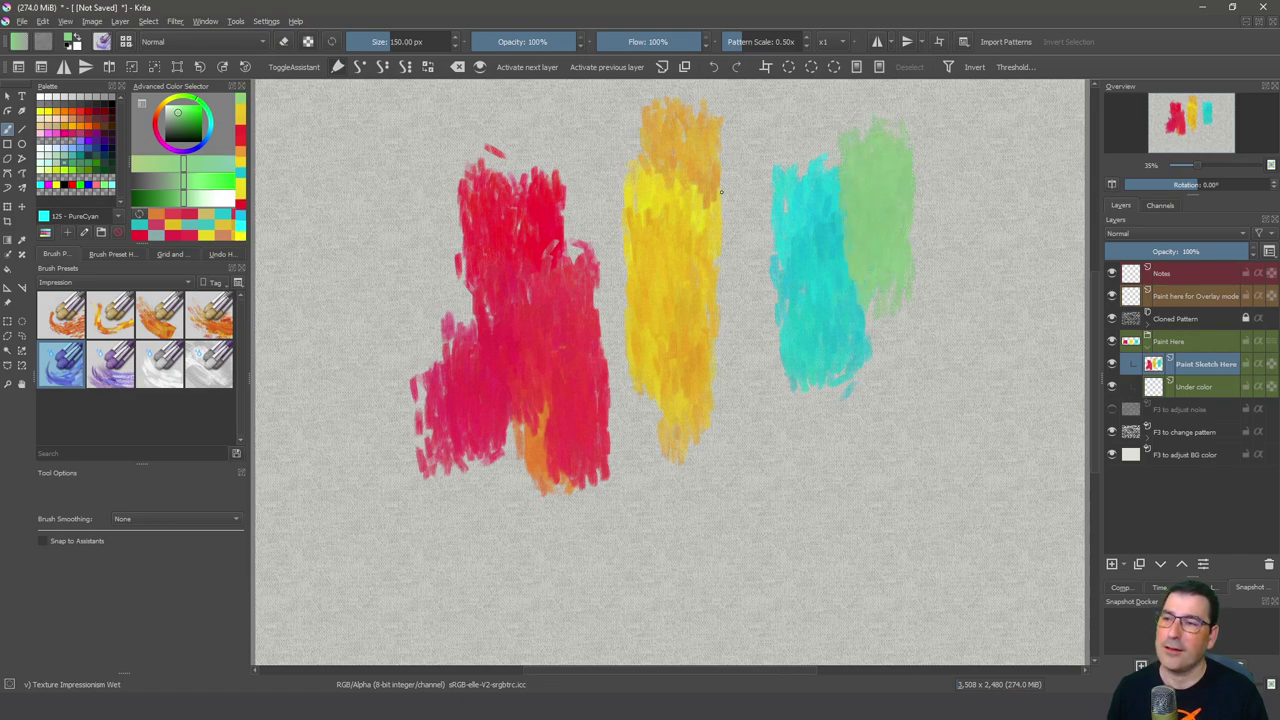
pyautogui.keyDown('ctrl'); pyautogui.click(700, 130); pyautogui.keyUp('ctrl')
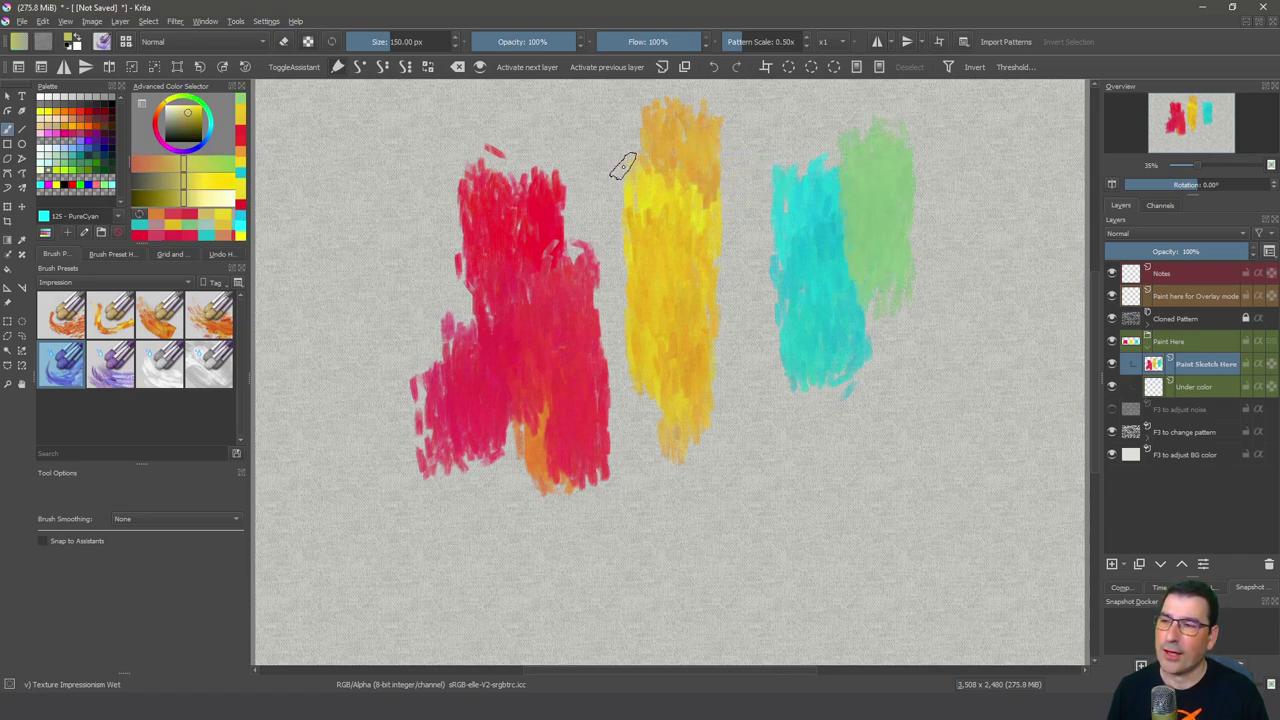
pyautogui.moveTo(620, 165)
pyautogui.mouseDown()
pyautogui.moveTo(614, 92)
pyautogui.moveTo(597, 120)
pyautogui.moveTo(637, 189)
pyautogui.moveTo(642, 155)
pyautogui.moveTo(648, 255)
pyautogui.mouseUp()
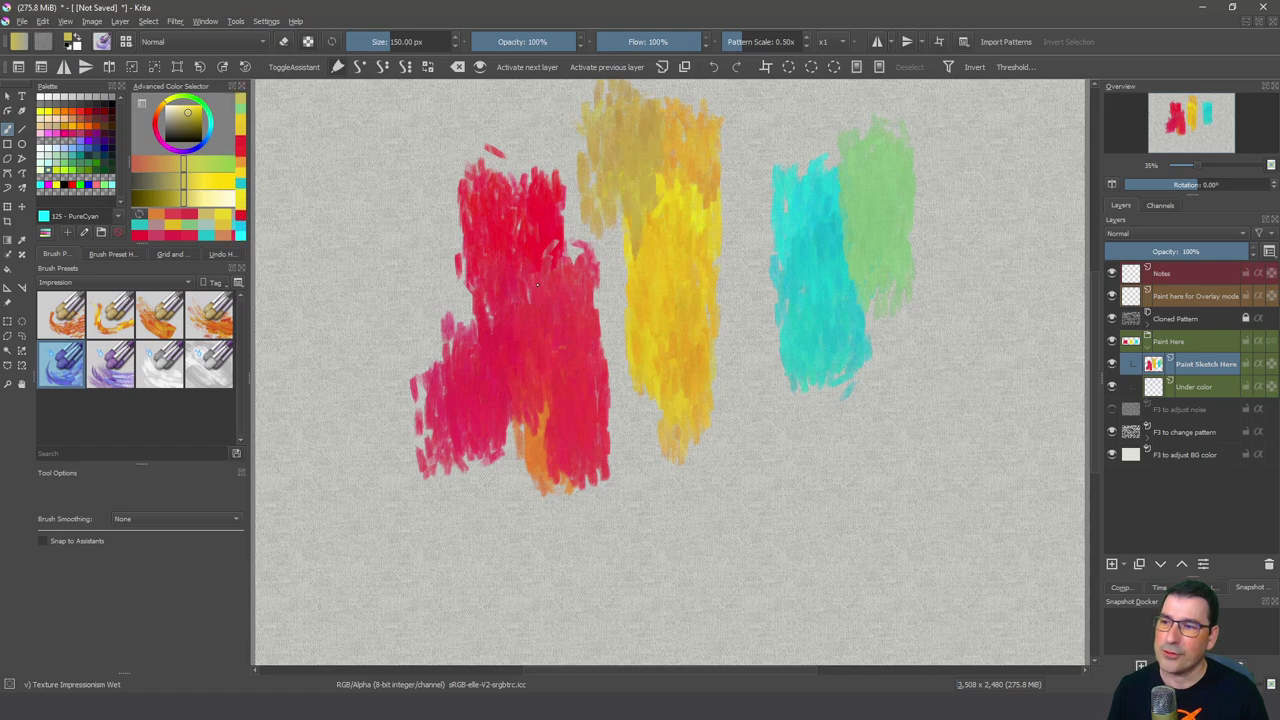
pyautogui.keyDown('ctrl'); pyautogui.click(577, 270); pyautogui.keyUp('ctrl')
pyautogui.moveTo(478, 180)
pyautogui.mouseDown()
pyautogui.moveTo(456, 110)
pyautogui.moveTo(429, 97)
pyautogui.moveTo(402, 105)
pyautogui.moveTo(406, 177)
pyautogui.moveTo(453, 258)
pyautogui.moveTo(463, 213)
pyautogui.moveTo(465, 320)
pyautogui.mouseUp()
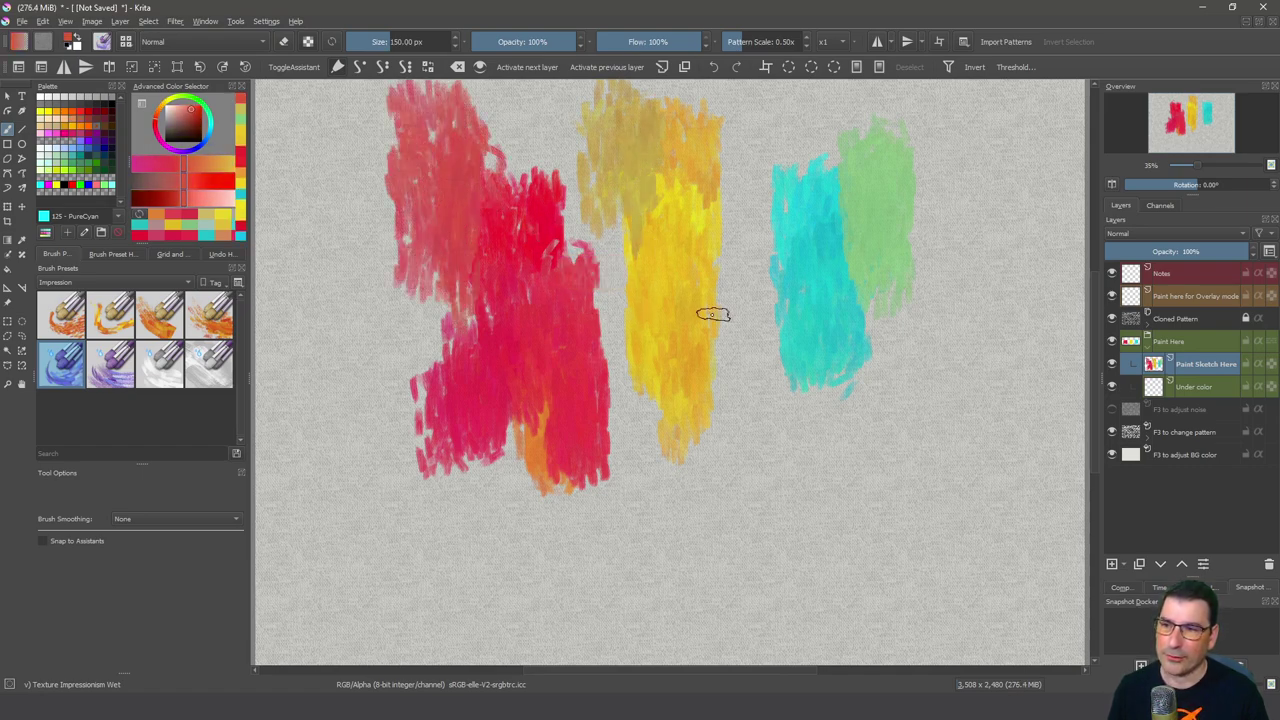
# - Add grey-cyan strokes at the cyan patch, then teal and blue patches at the canvas's left edge
pyautogui.moveTo(808, 226)
pyautogui.mouseDown()
pyautogui.moveTo(796, 165)
pyautogui.moveTo(762, 124)
pyautogui.moveTo(794, 125)
pyautogui.moveTo(797, 187)
pyautogui.moveTo(750, 250)
pyautogui.mouseUp()
pyautogui.keyDown('ctrl'); pyautogui.click(809, 214); pyautogui.keyUp('ctrl')
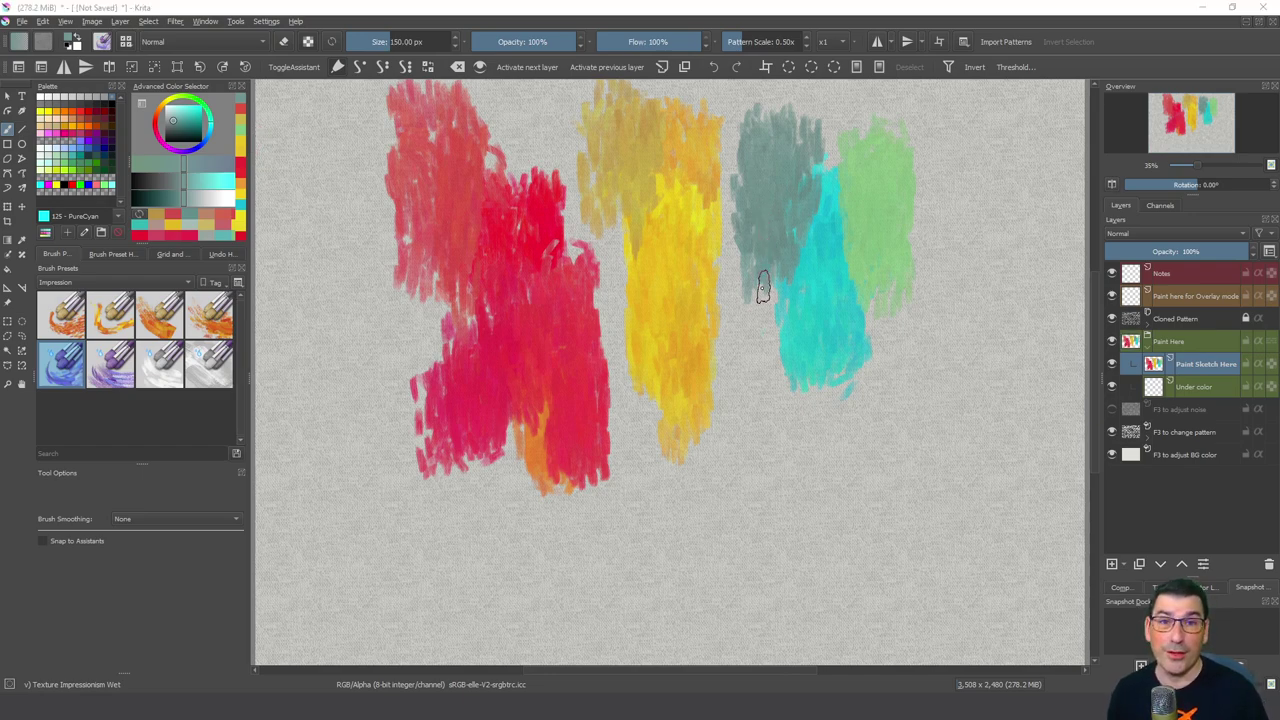
pyautogui.click(190, 120)
pyautogui.moveTo(178, 115); pyautogui.dragTo(184, 118)
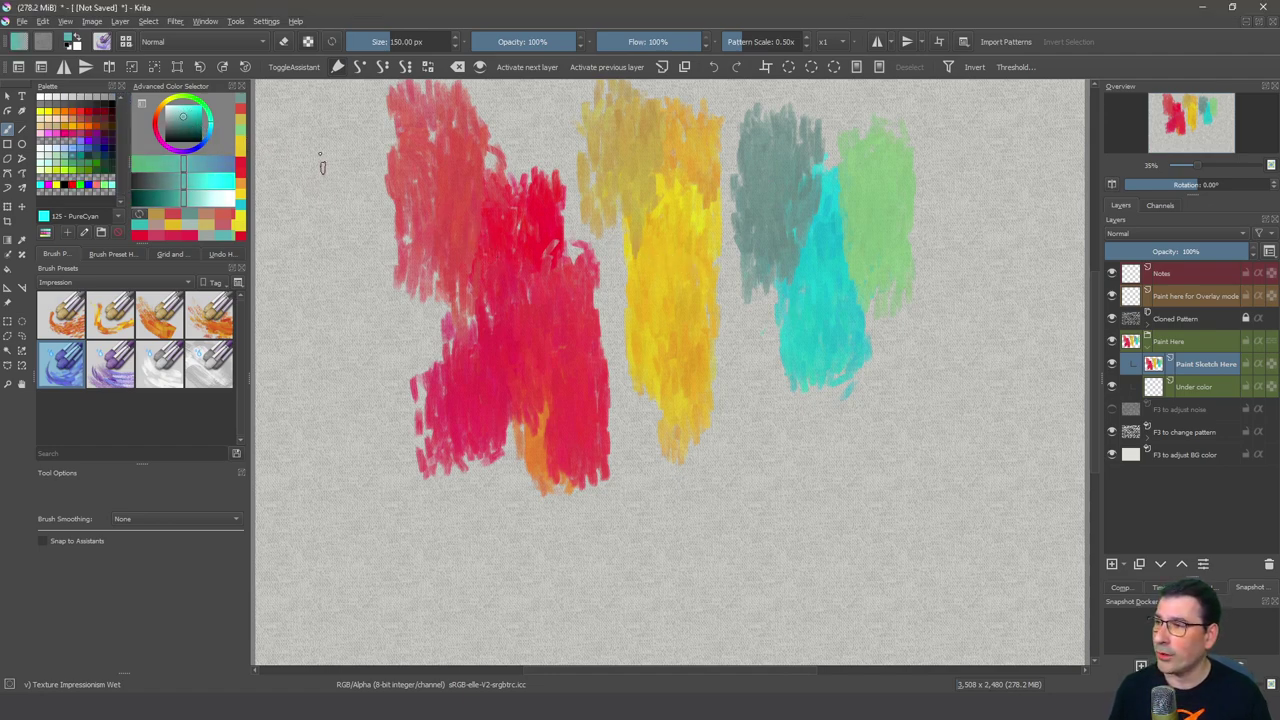
pyautogui.moveTo(323, 165)
pyautogui.mouseDown()
pyautogui.moveTo(294, 200)
pyautogui.moveTo(275, 150)
pyautogui.mouseUp()
pyautogui.click(210, 137)
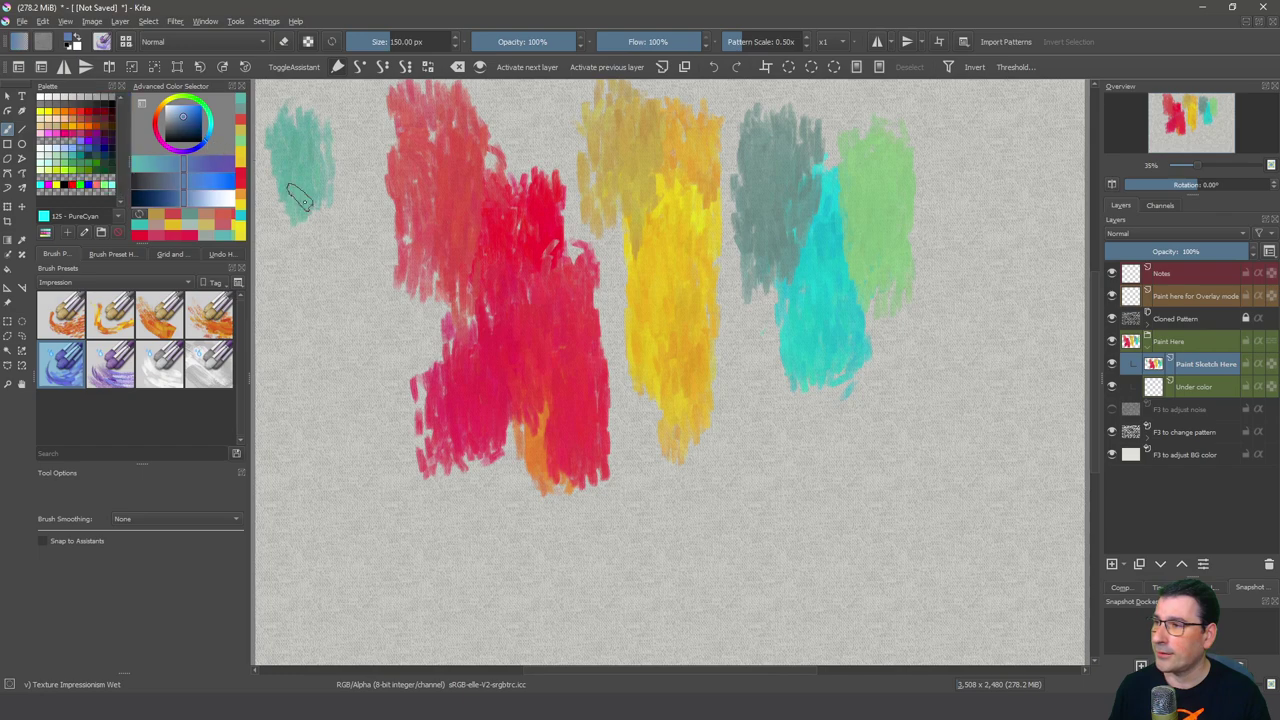
pyautogui.moveTo(345, 180)
pyautogui.mouseDown()
pyautogui.moveTo(335, 290)
pyautogui.moveTo(316, 220)
pyautogui.mouseUp()
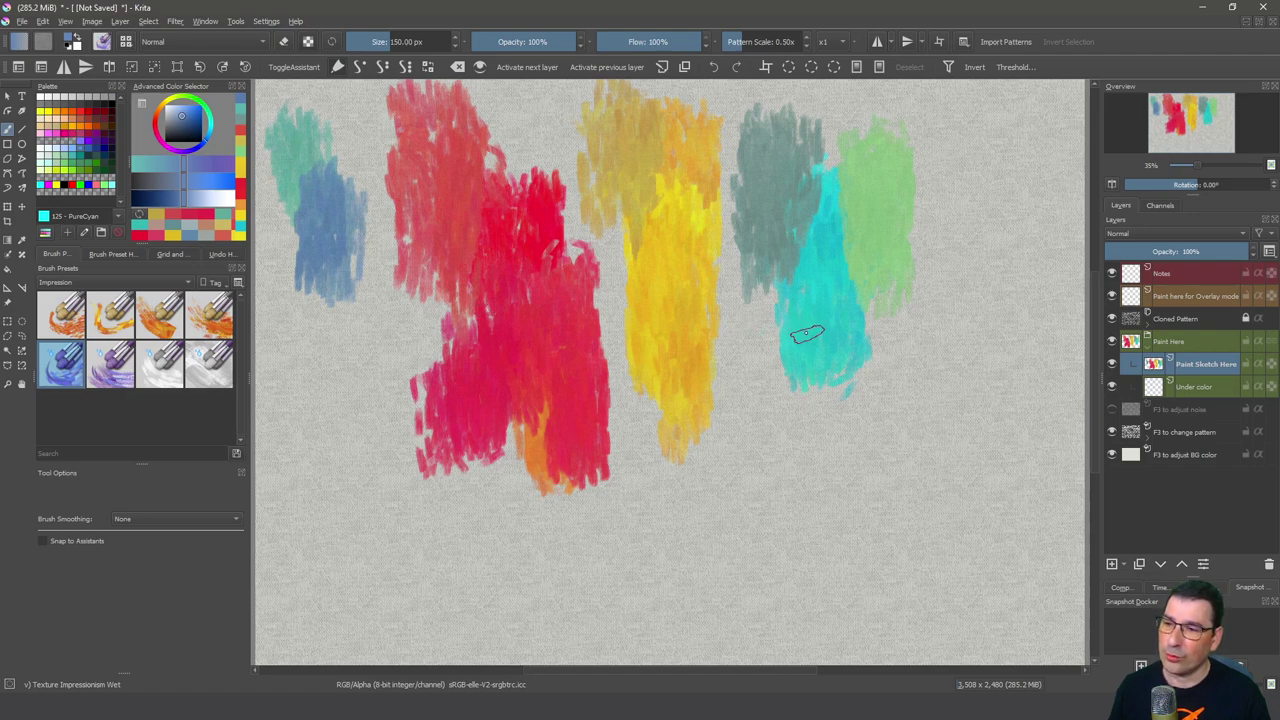
# - Sample a tan blend from the yellow patch and paint it below the yellow column
pyautogui.keyDown('ctrl'); pyautogui.click(694, 329); pyautogui.keyUp('ctrl')
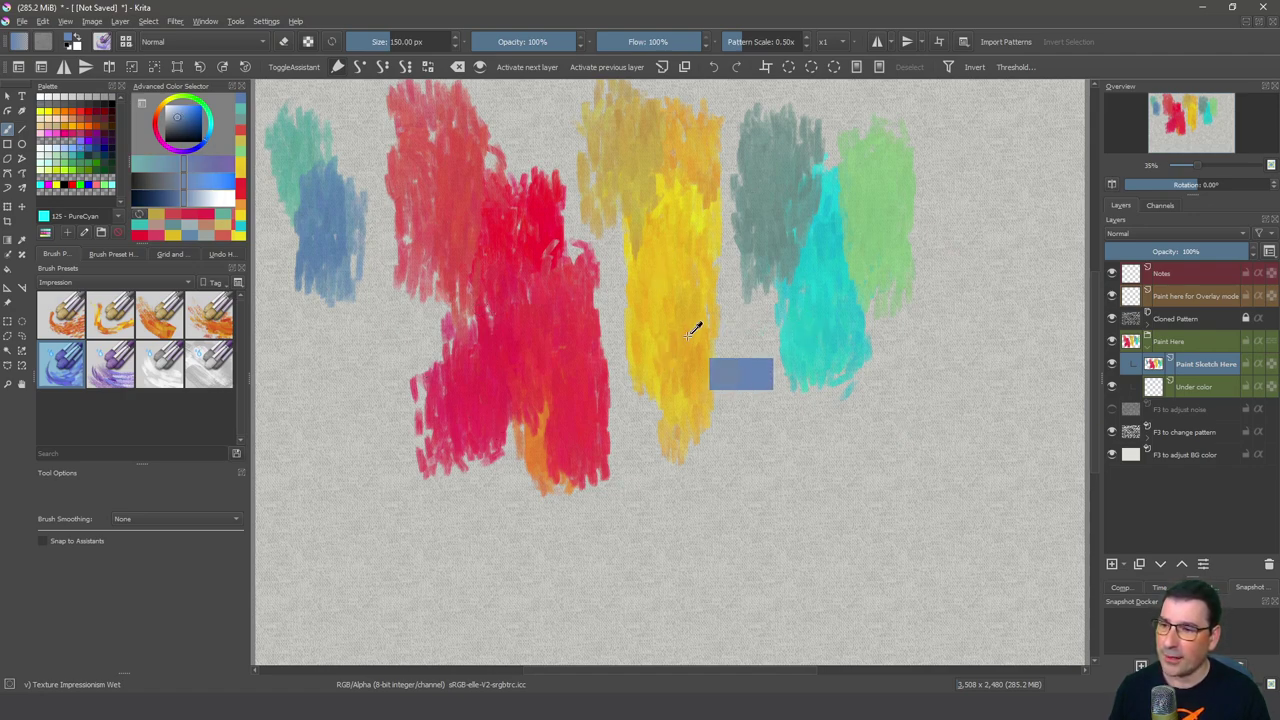
pyautogui.moveTo(714, 391)
pyautogui.mouseDown()
pyautogui.moveTo(717, 351)
pyautogui.moveTo(742, 462)
pyautogui.moveTo(724, 405)
pyautogui.moveTo(685, 458)
pyautogui.mouseUp()
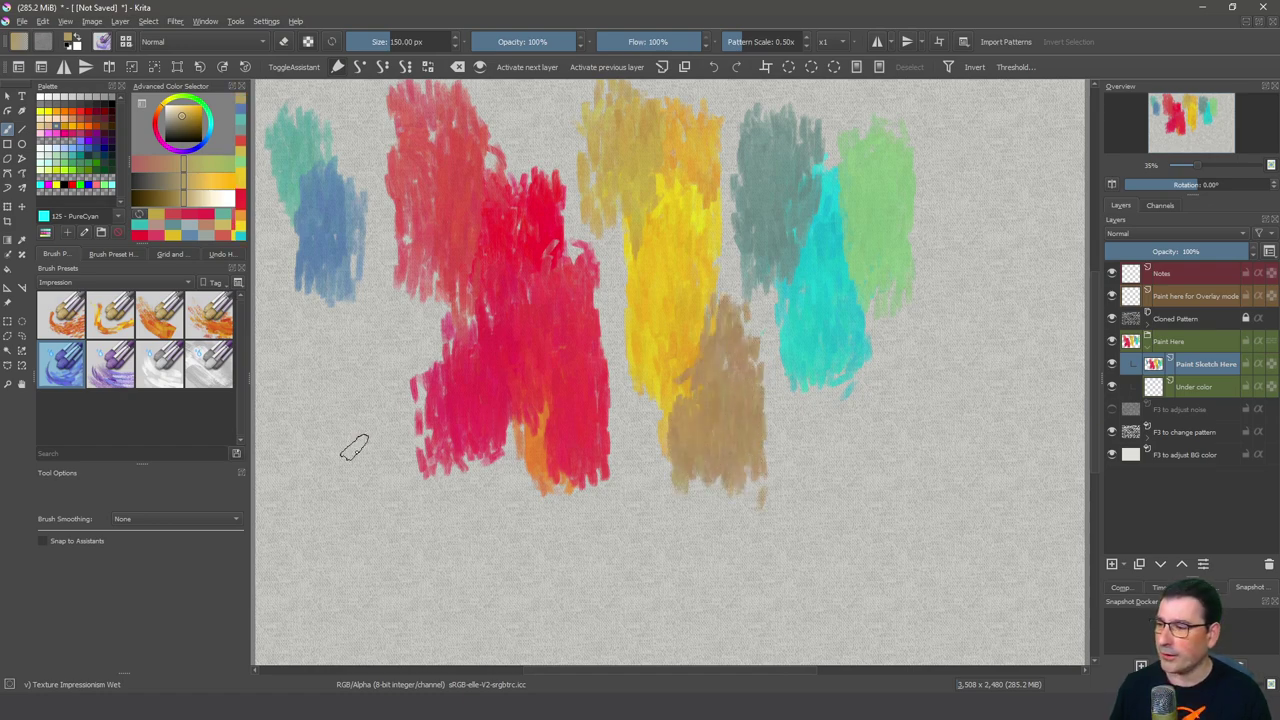
pyautogui.click(21, 241)
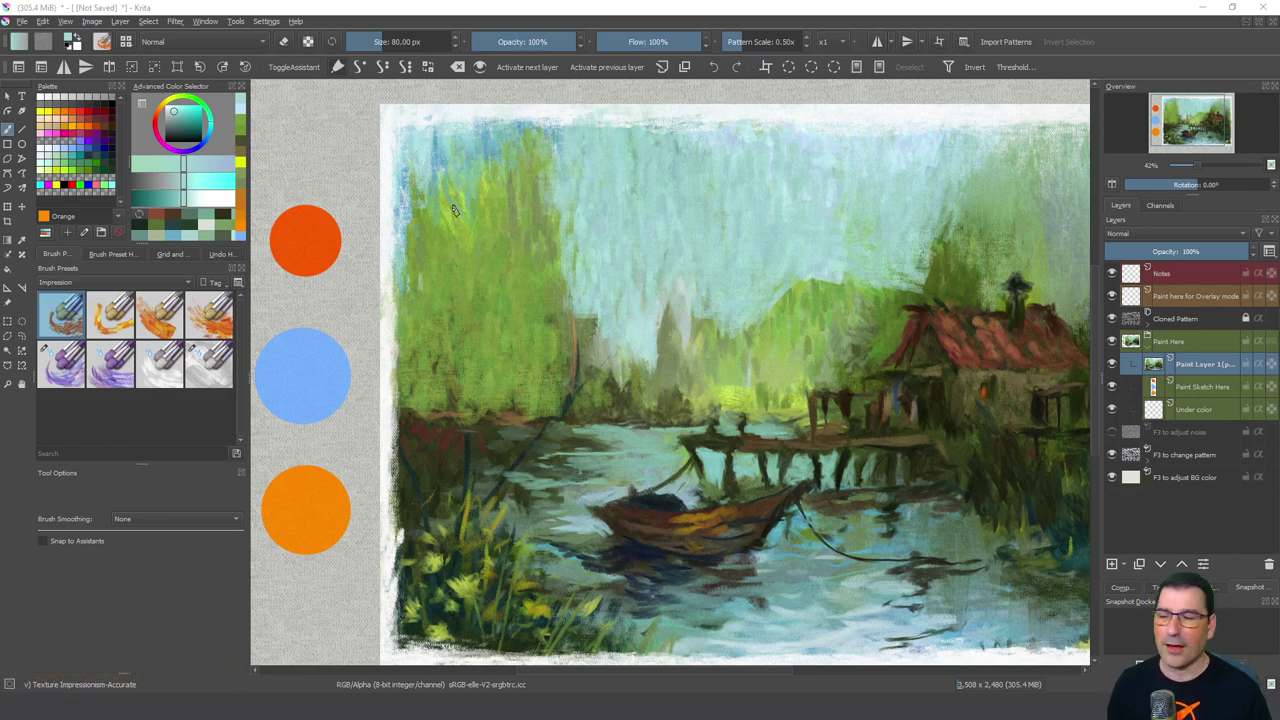
# - Scribble red-orange and blue strokes beside the landscape's orange and blue colour circles
pyautogui.keyDown('ctrl'); pyautogui.click(314, 237); pyautogui.keyUp('ctrl')
pyautogui.moveTo(413, 246)
pyautogui.mouseDown()
pyautogui.moveTo(450, 265)
pyautogui.moveTo(414, 267)
pyautogui.moveTo(425, 245)
pyautogui.moveTo(412, 275)
pyautogui.mouseUp()
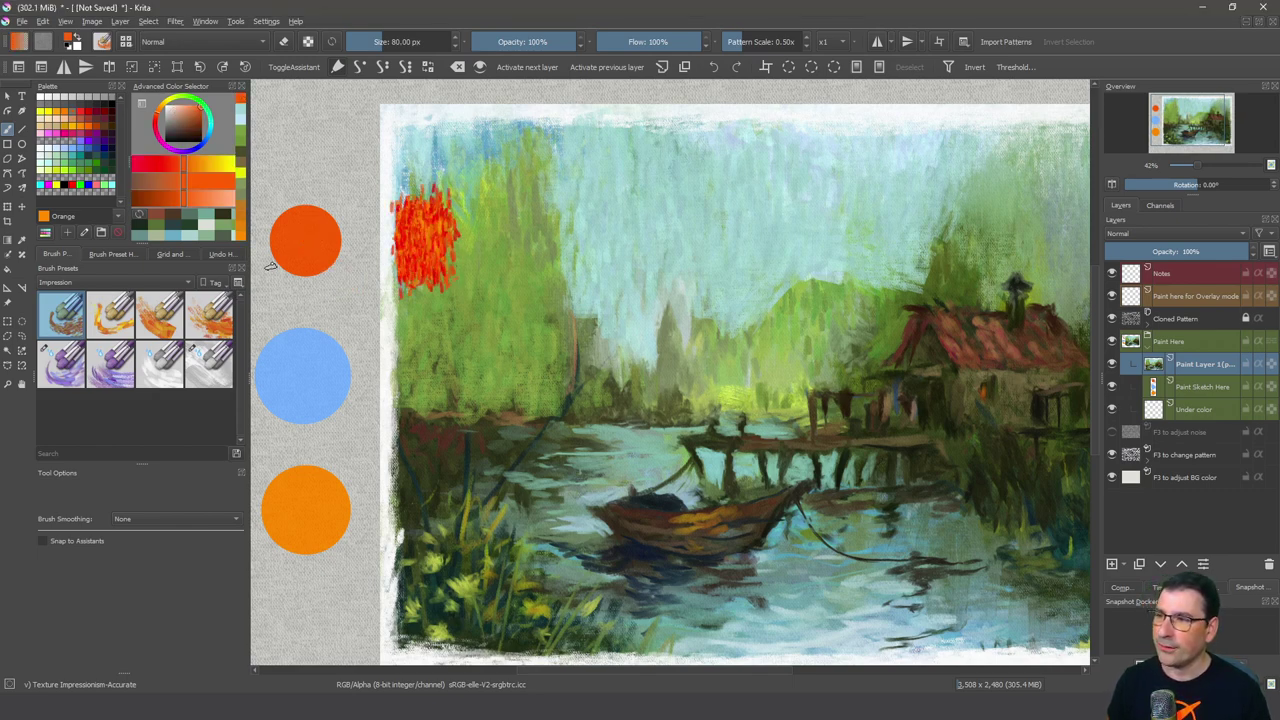
pyautogui.keyDown('ctrl'); pyautogui.click(324, 373); pyautogui.keyUp('ctrl')
pyautogui.moveTo(415, 345)
pyautogui.mouseDown()
pyautogui.moveTo(400, 410)
pyautogui.moveTo(372, 340)
pyautogui.moveTo(355, 400)
pyautogui.moveTo(343, 399)
pyautogui.moveTo(343, 370)
pyautogui.mouseUp()
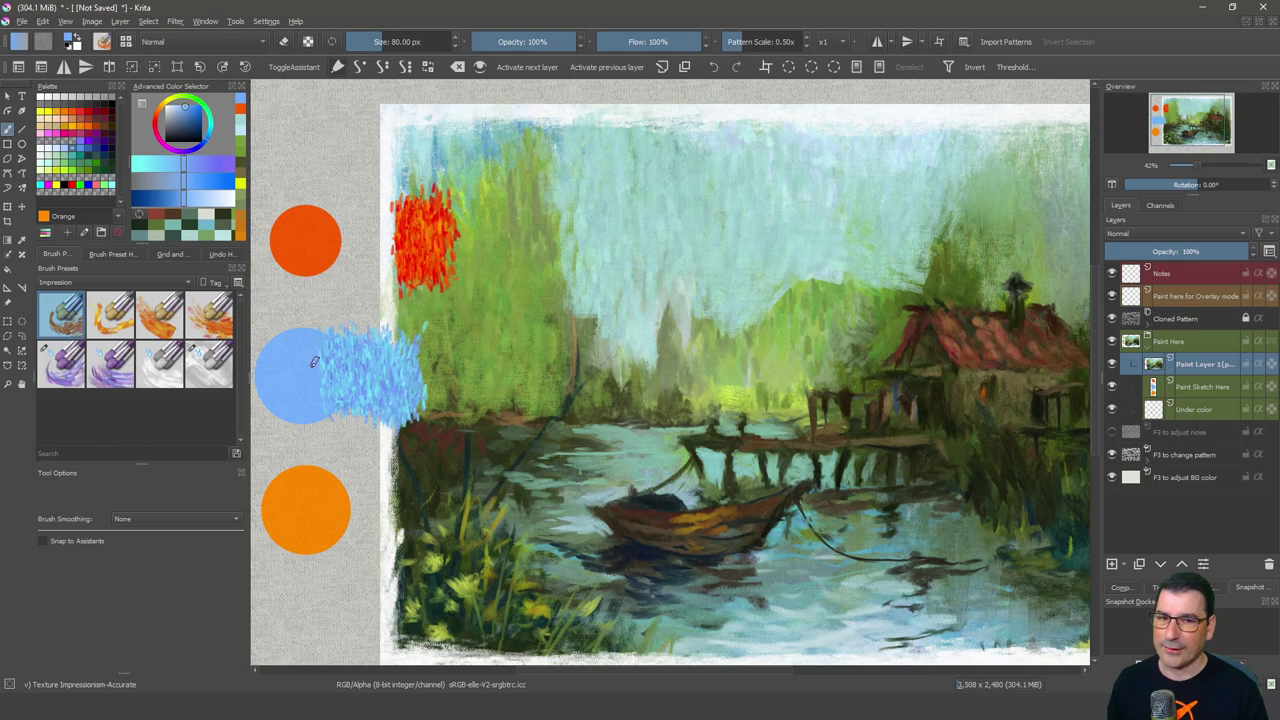
# - Show all brush presets, then add blue, orange and red-orange scribbles with Texture Impressionism-Accurate
pyautogui.click(142, 283)
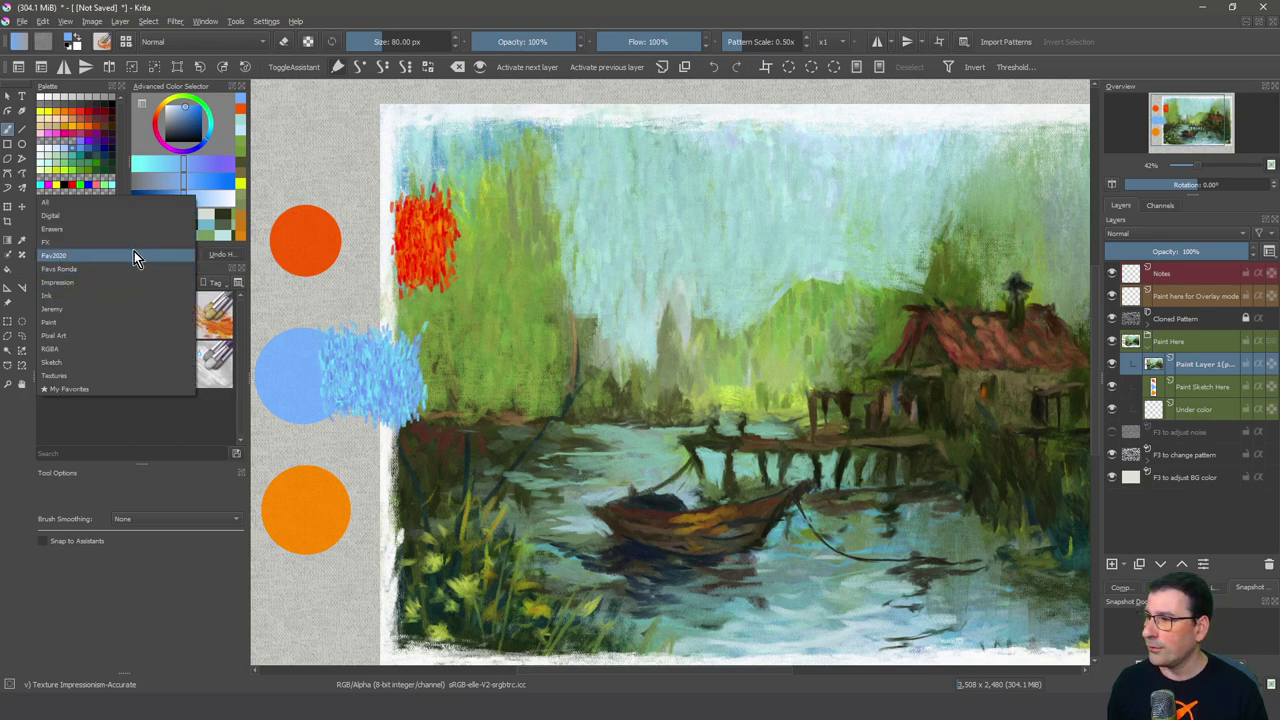
pyautogui.click(128, 204)
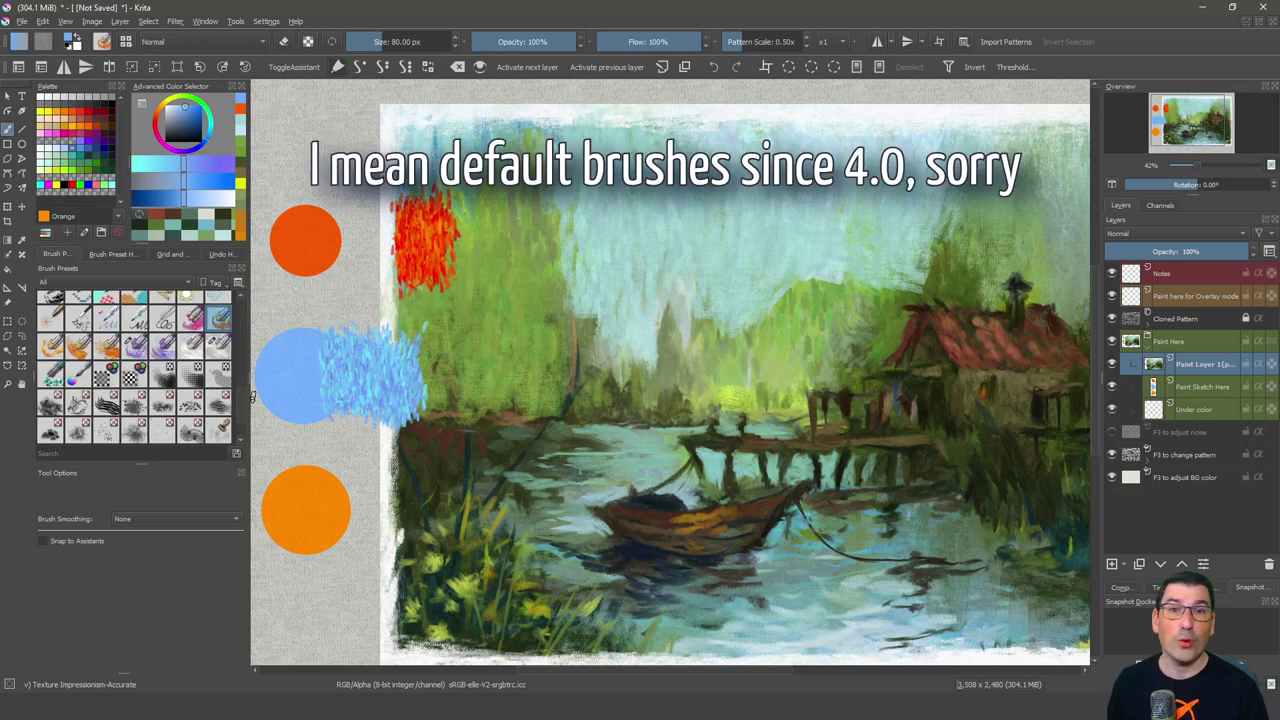
pyautogui.moveTo(368, 338)
pyautogui.mouseDown()
pyautogui.moveTo(358, 272)
pyautogui.moveTo(332, 300)
pyautogui.moveTo(370, 320)
pyautogui.moveTo(398, 300)
pyautogui.moveTo(420, 330)
pyautogui.moveTo(432, 318)
pyautogui.mouseUp()
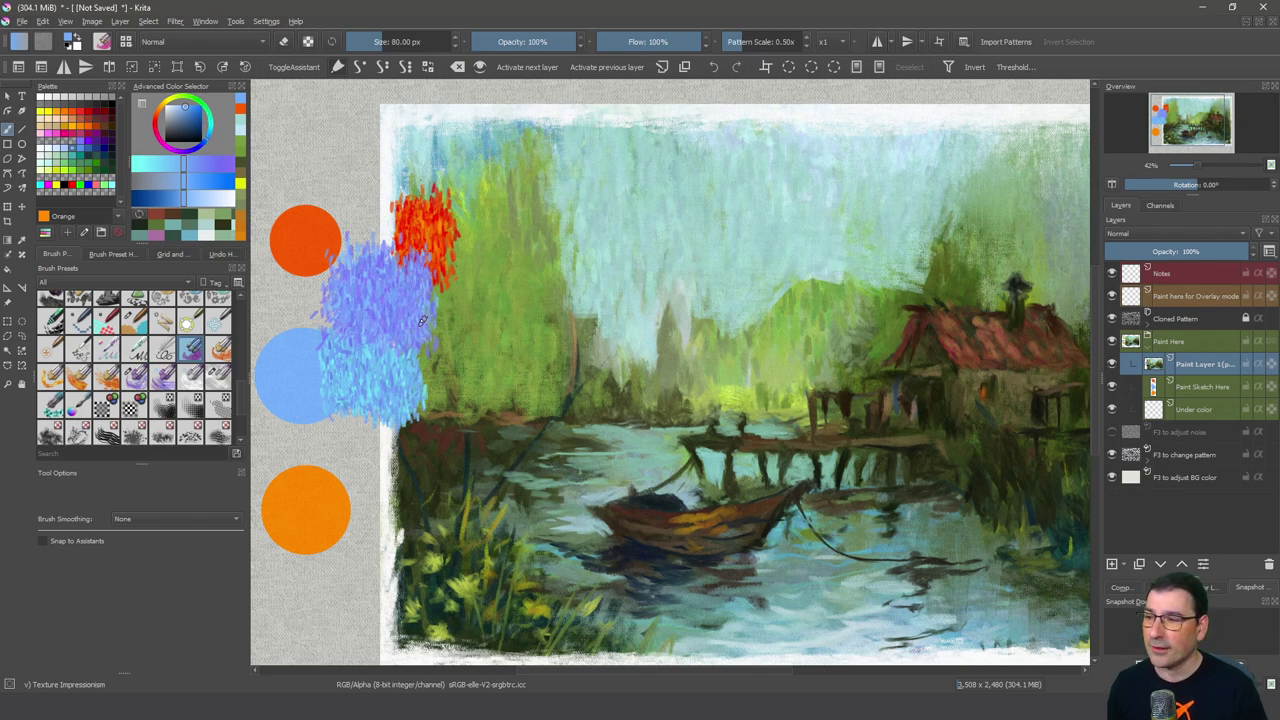
pyautogui.keyDown('ctrl'); pyautogui.click(315, 228); pyautogui.keyUp('ctrl')
pyautogui.moveTo(385, 255)
pyautogui.mouseDown()
pyautogui.moveTo(382, 187)
pyautogui.moveTo(374, 209)
pyautogui.moveTo(371, 190)
pyautogui.moveTo(383, 240)
pyautogui.mouseUp()
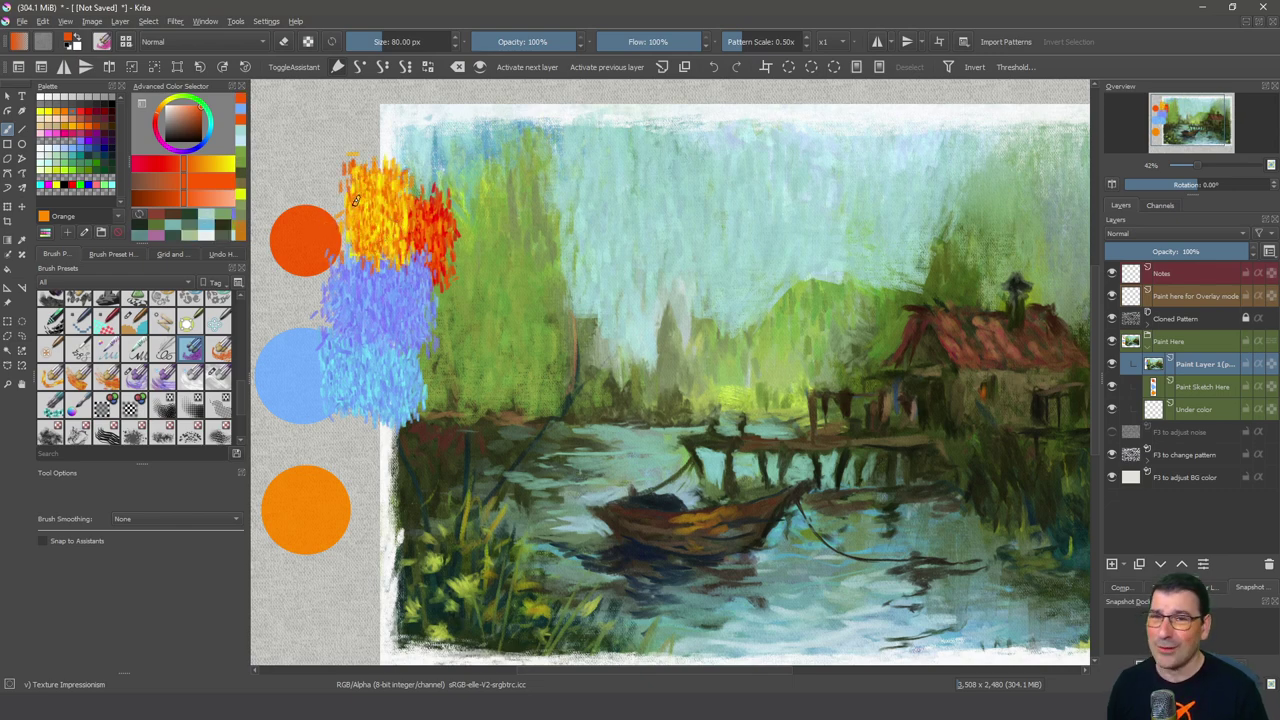
pyautogui.press('/')
pyautogui.moveTo(355, 200)
pyautogui.mouseDown()
pyautogui.moveTo(328, 240)
pyautogui.moveTo(359, 189)
pyautogui.moveTo(363, 260)
pyautogui.moveTo(379, 160)
pyautogui.moveTo(386, 265)
pyautogui.moveTo(401, 185)
pyautogui.moveTo(457, 231)
pyautogui.moveTo(438, 145)
pyautogui.moveTo(407, 157)
pyautogui.moveTo(389, 207)
pyautogui.moveTo(403, 163)
pyautogui.mouseUp()
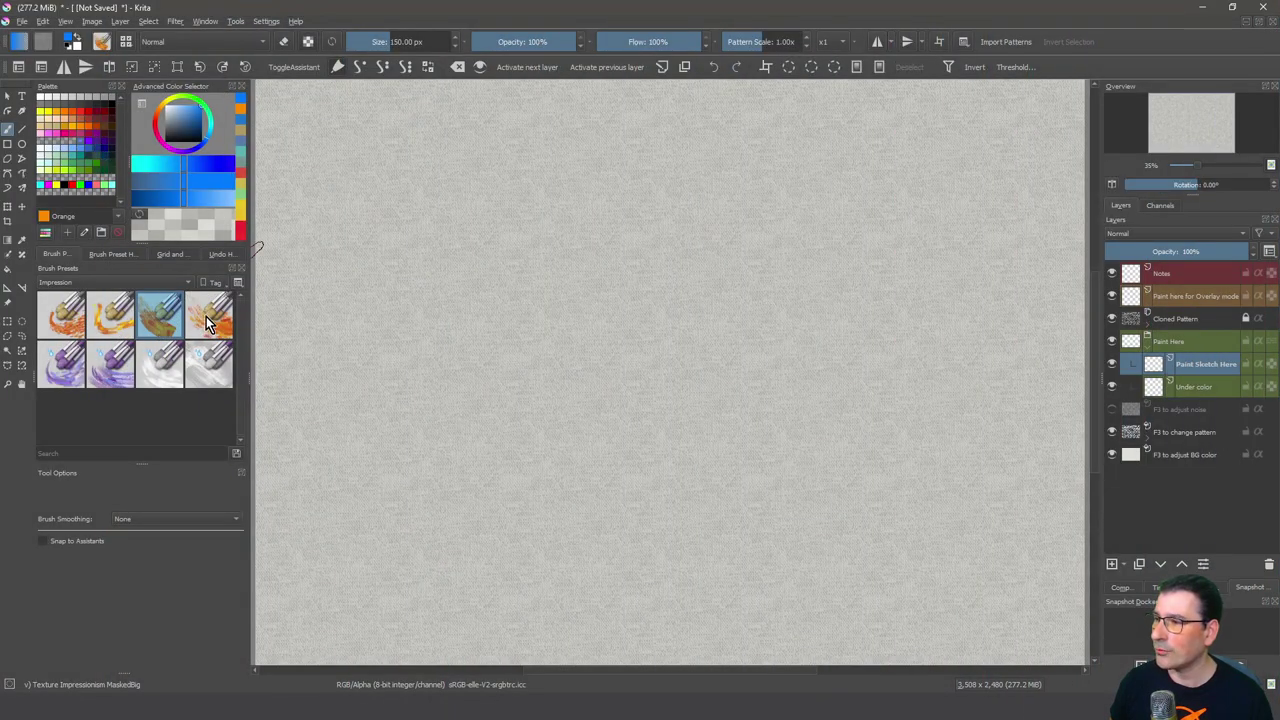
# - Paint a tall Mandarin orange-red column at the centre with the Texture Impressionism Pattern brush at about 339 px
pyautogui.click(207, 322)
pyautogui.click(90, 127)
pyautogui.moveTo(514, 257); pyautogui.dragTo(671, 271)
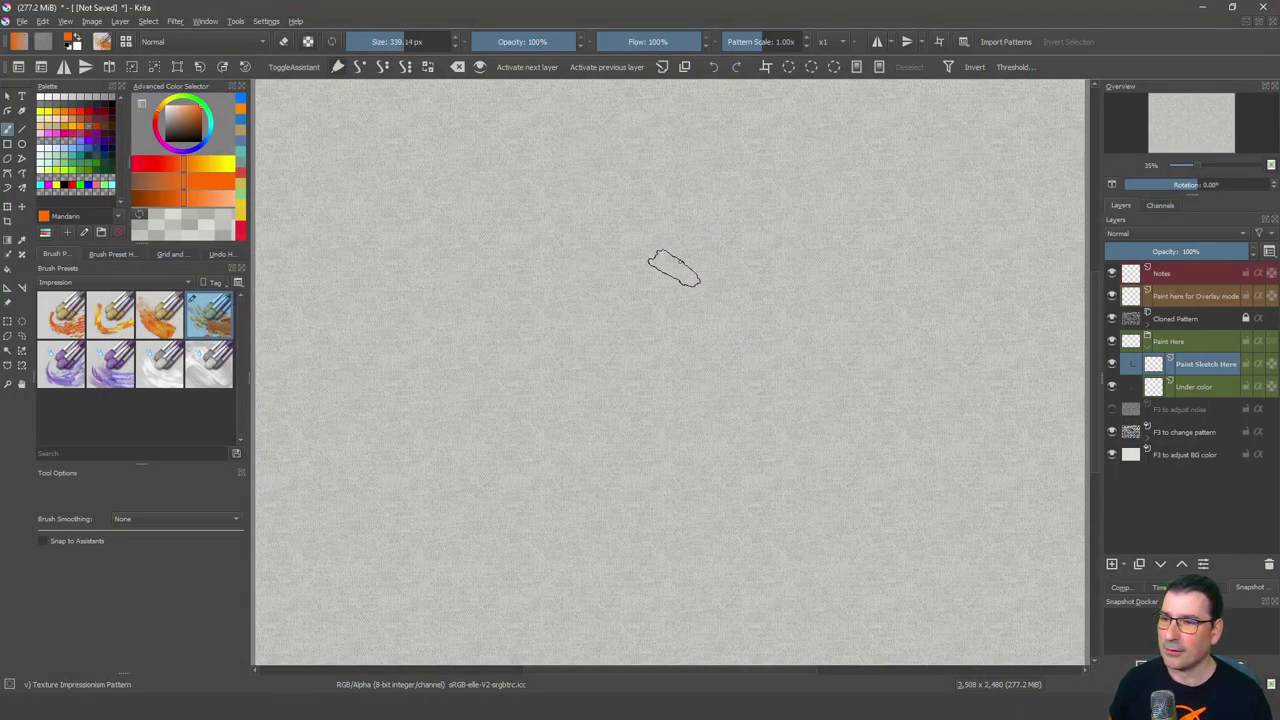
pyautogui.moveTo(670, 160)
pyautogui.mouseDown()
pyautogui.moveTo(663, 386)
pyautogui.moveTo(642, 410)
pyautogui.moveTo(623, 149)
pyautogui.moveTo(665, 310)
pyautogui.moveTo(663, 266)
pyautogui.moveTo(630, 255)
pyautogui.moveTo(590, 520)
pyautogui.moveTo(650, 190)
pyautogui.moveTo(697, 334)
pyautogui.moveTo(706, 535)
pyautogui.moveTo(700, 420)
pyautogui.moveTo(734, 171)
pyautogui.moveTo(691, 166)
pyautogui.moveTo(751, 279)
pyautogui.moveTo(760, 194)
pyautogui.moveTo(779, 566)
pyautogui.moveTo(771, 206)
pyautogui.mouseUp()
pyautogui.moveTo(728, 365)
pyautogui.mouseDown()
pyautogui.moveTo(686, 357)
pyautogui.moveTo(686, 329)
pyautogui.mouseUp()
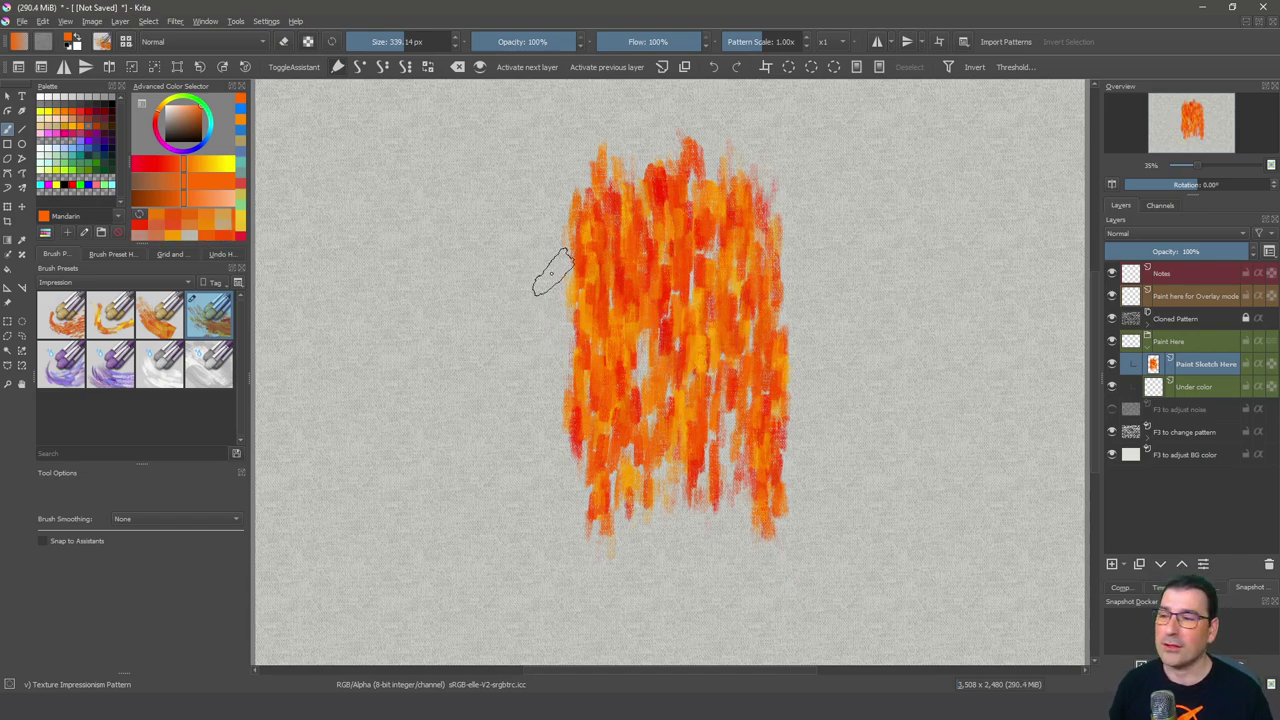
pyautogui.moveTo(549, 271); pyautogui.dragTo(540, 455)
pyautogui.moveTo(515, 230); pyautogui.dragTo(510, 480)
pyautogui.moveTo(560, 260); pyautogui.dragTo(560, 540)
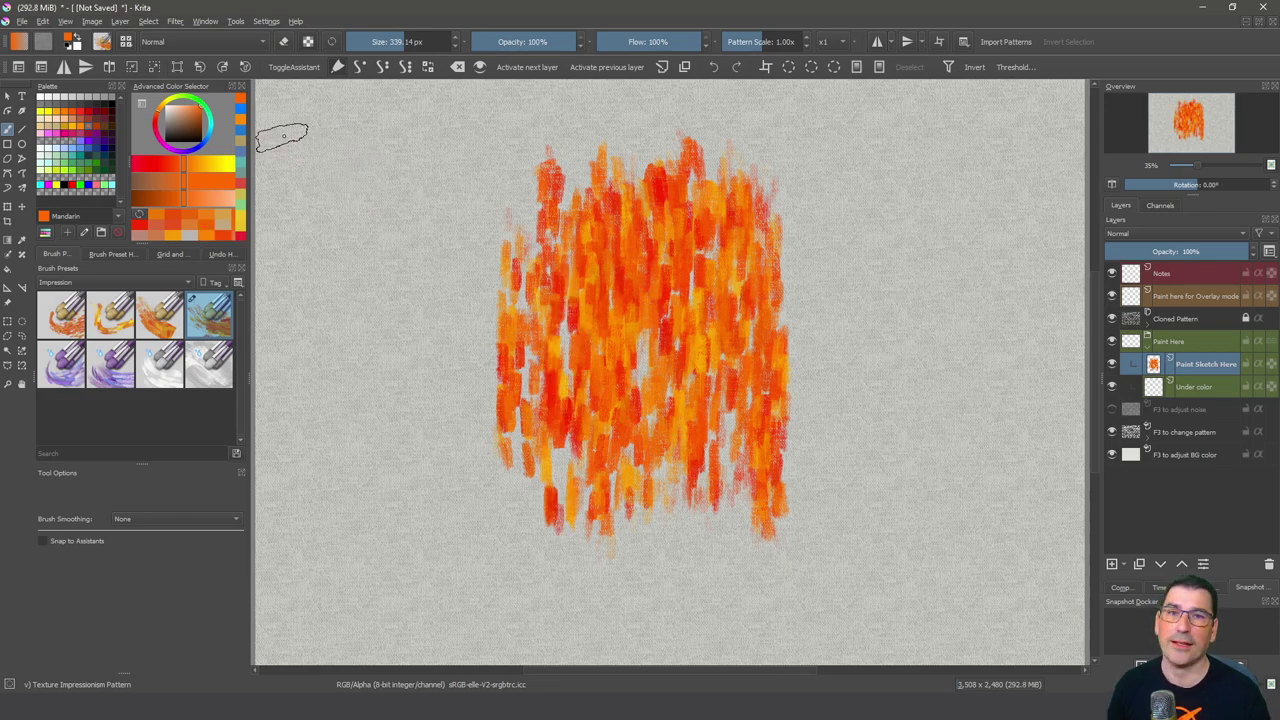
pyautogui.click(101, 41)
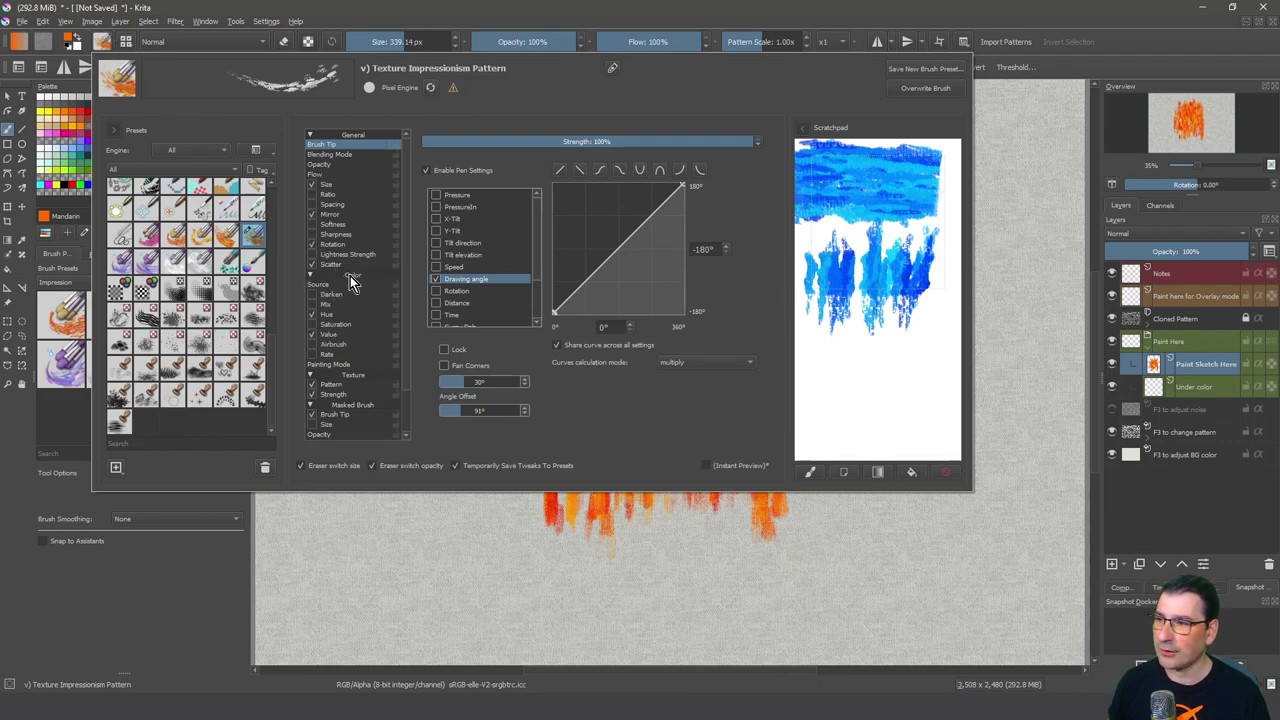
# - Check the brush's Hue and Value variation settings and test orange strokes on scratchpad and canvas
pyautogui.click(312, 316)
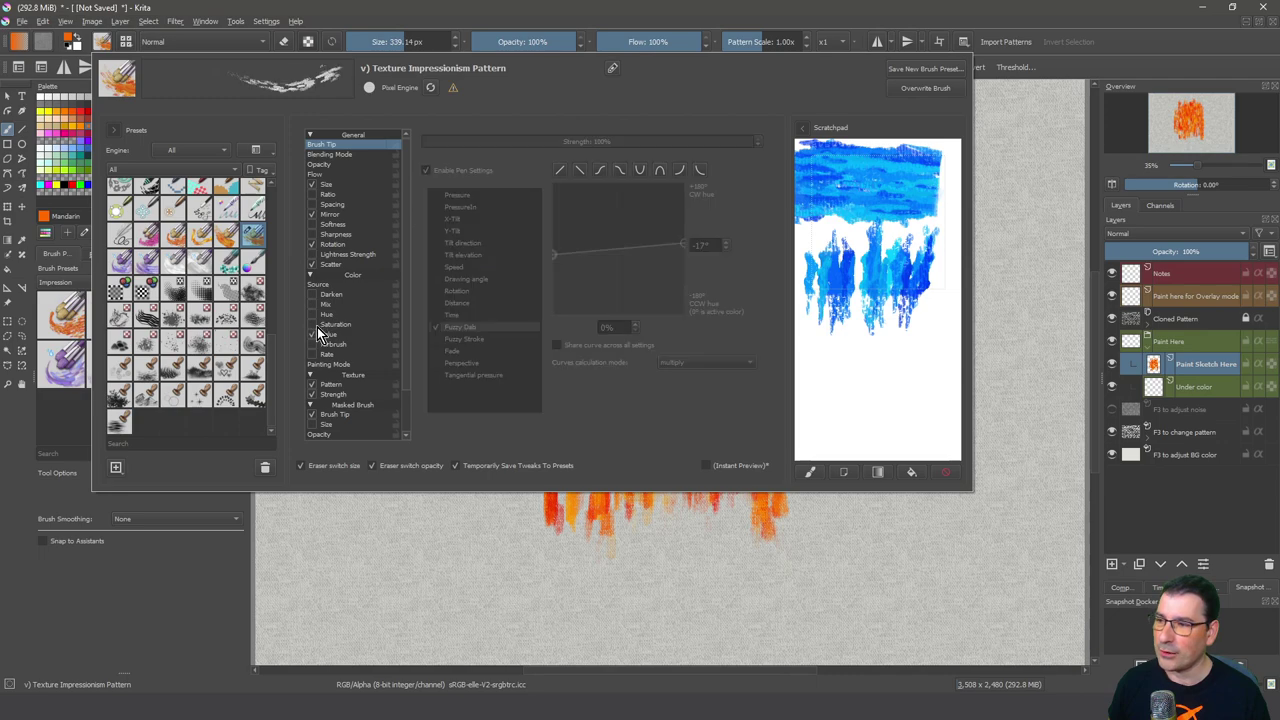
pyautogui.click(330, 335)
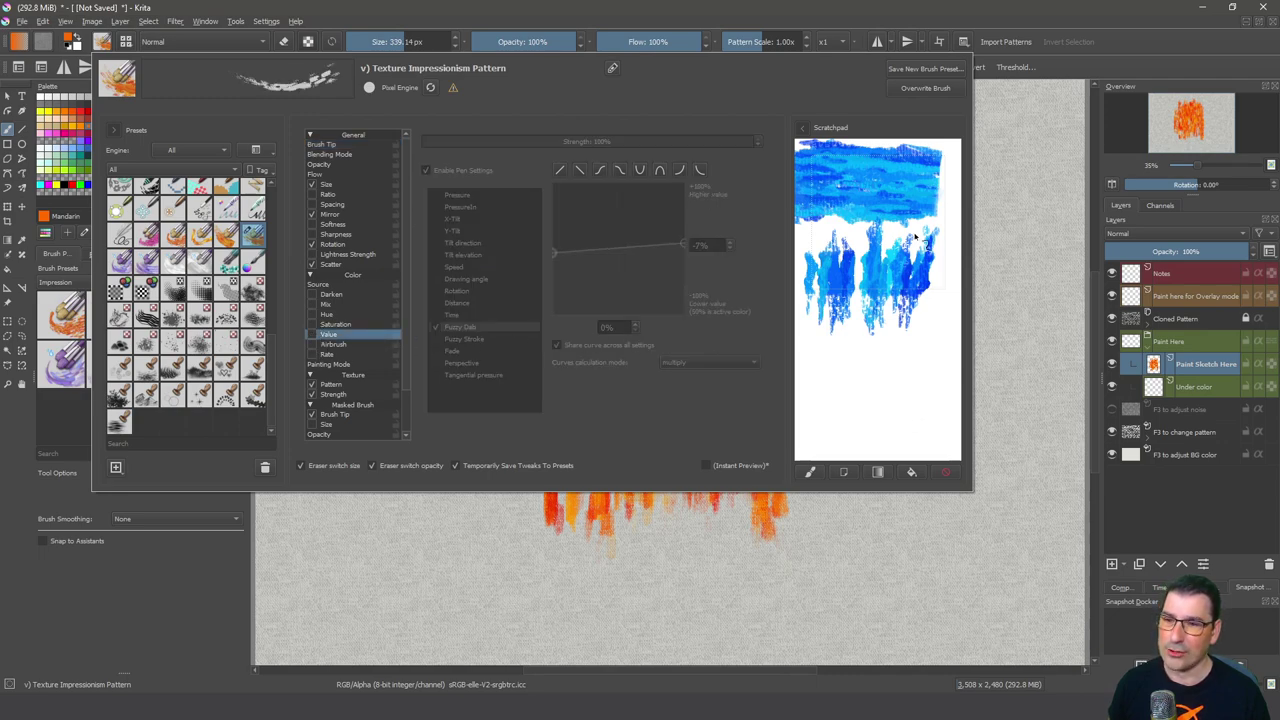
pyautogui.moveTo(915, 237)
pyautogui.mouseDown()
pyautogui.moveTo(911, 424)
pyautogui.moveTo(895, 188)
pyautogui.moveTo(880, 400)
pyautogui.mouseUp()
pyautogui.moveTo(850, 200); pyautogui.dragTo(840, 450)
pyautogui.moveTo(810, 225); pyautogui.dragTo(815, 460)
pyautogui.click(1020, 380)
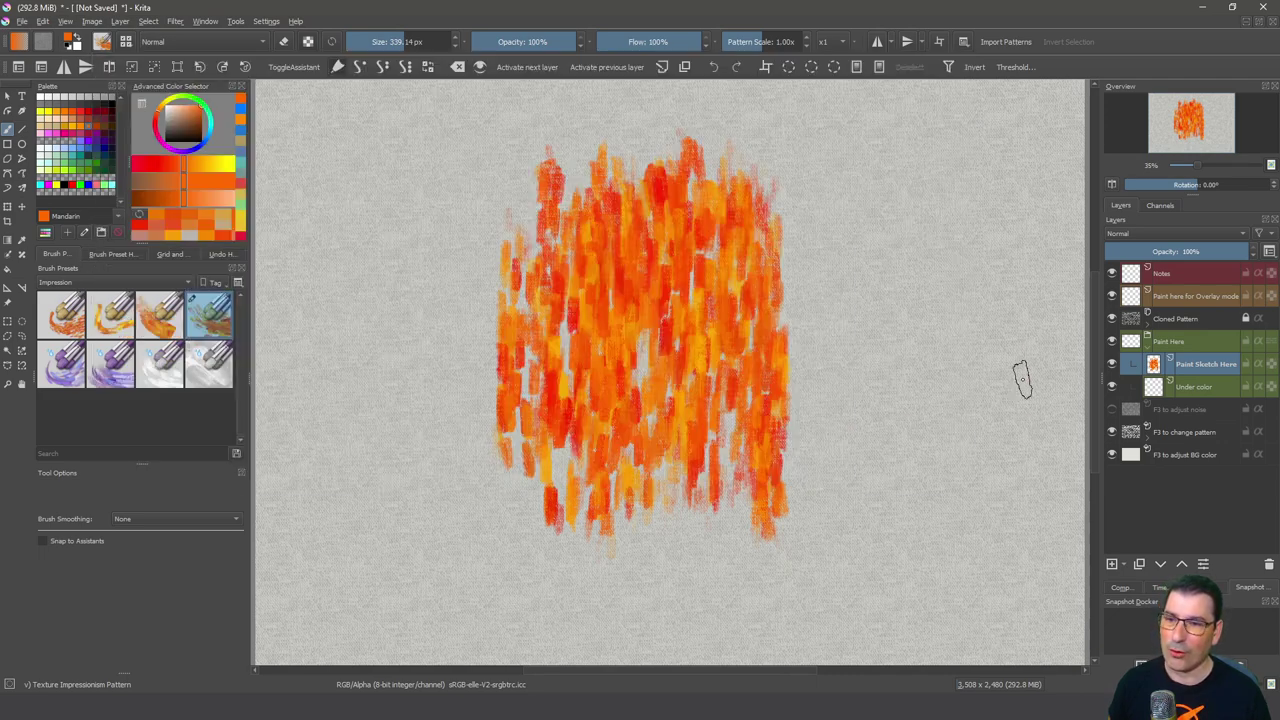
pyautogui.moveTo(931, 177)
pyautogui.mouseDown()
pyautogui.moveTo(926, 465)
pyautogui.moveTo(893, 148)
pyautogui.moveTo(906, 492)
pyautogui.moveTo(866, 197)
pyautogui.moveTo(886, 508)
pyautogui.moveTo(934, 343)
pyautogui.moveTo(951, 498)
pyautogui.moveTo(970, 290)
pyautogui.moveTo(925, 362)
pyautogui.moveTo(908, 200)
pyautogui.moveTo(980, 243)
pyautogui.mouseUp()
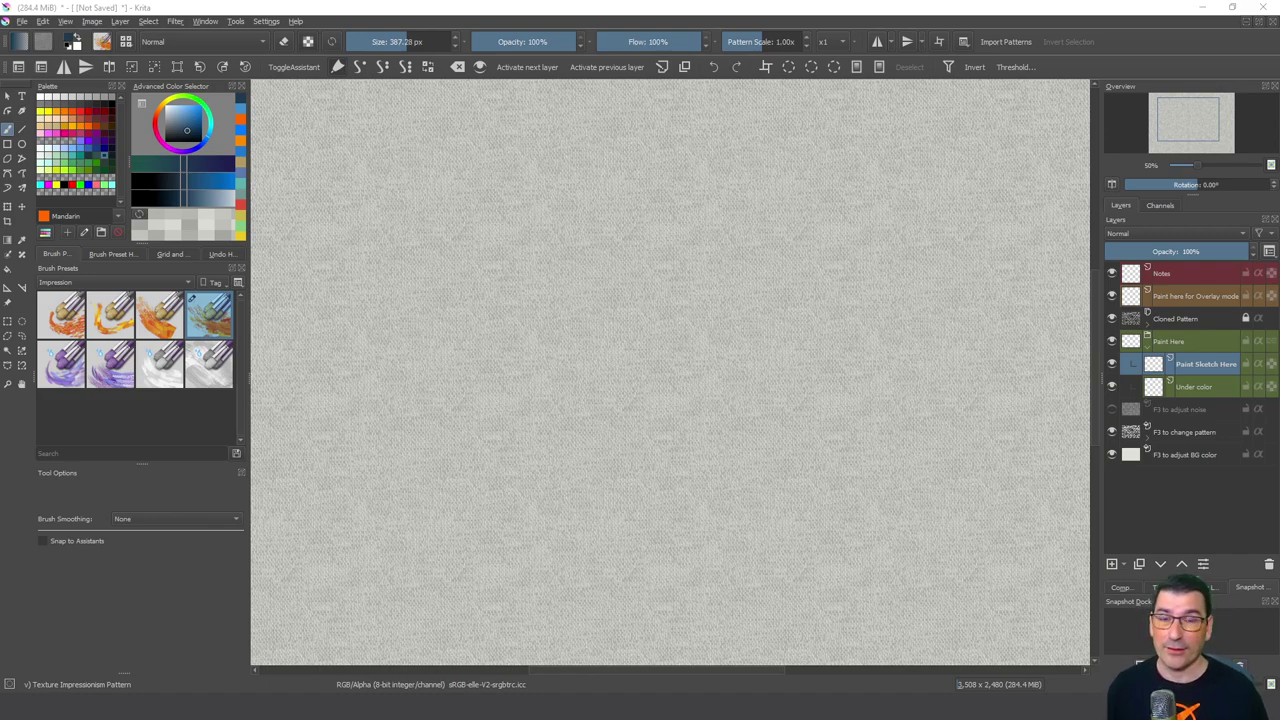
# - Stretch the Hue Fuzzy Dab curve from 0% to 100% and paint multicoloured strokes at the centre
pyautogui.press('F5')
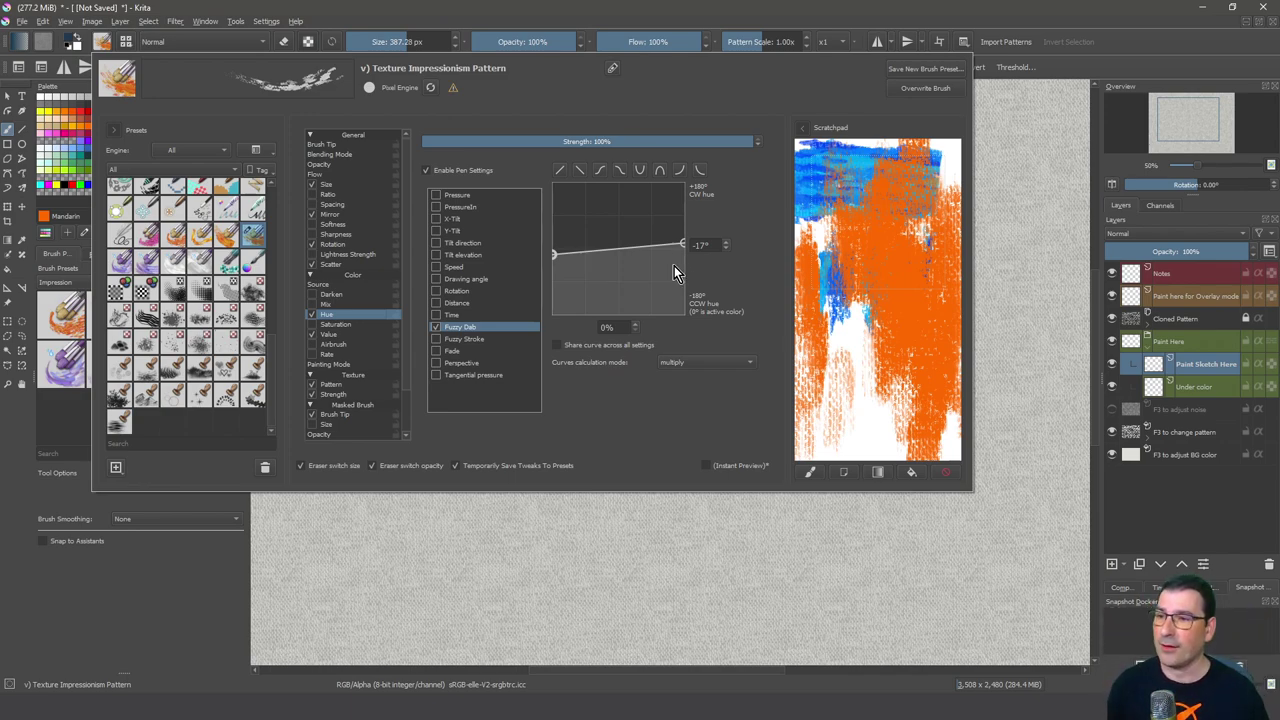
pyautogui.moveTo(688, 246); pyautogui.dragTo(691, 227)
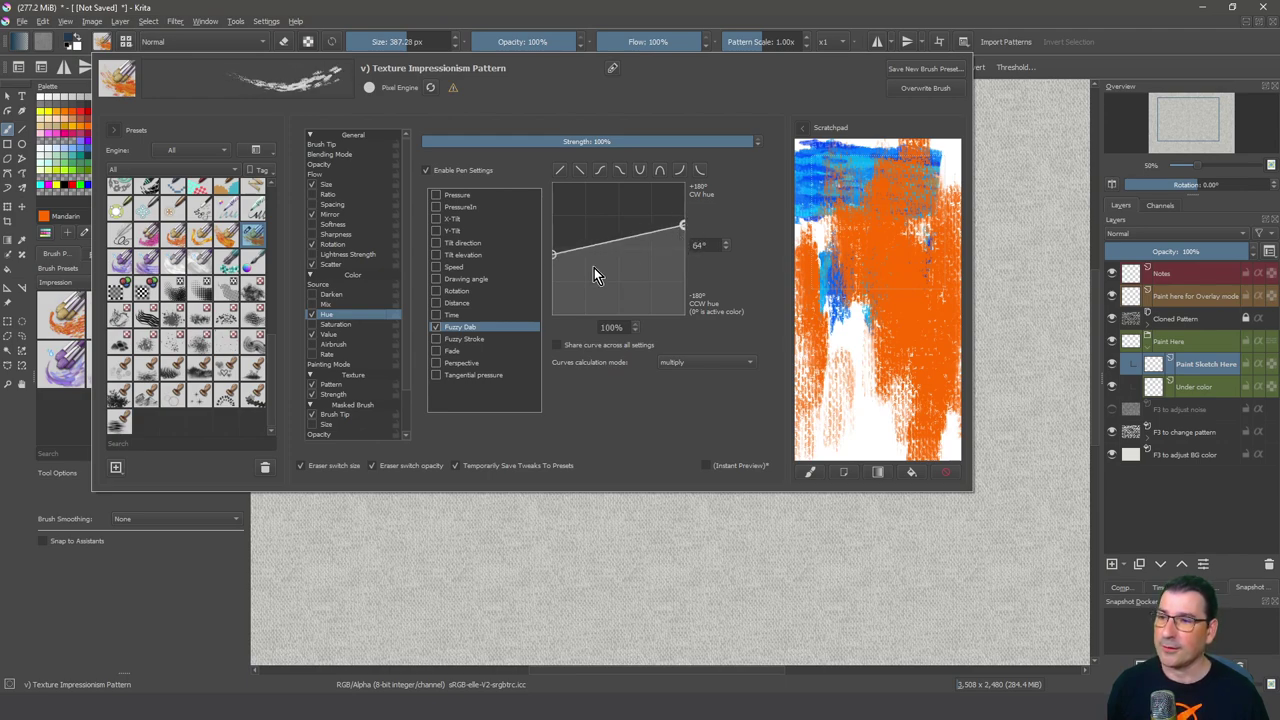
pyautogui.moveTo(556, 257); pyautogui.dragTo(554, 277)
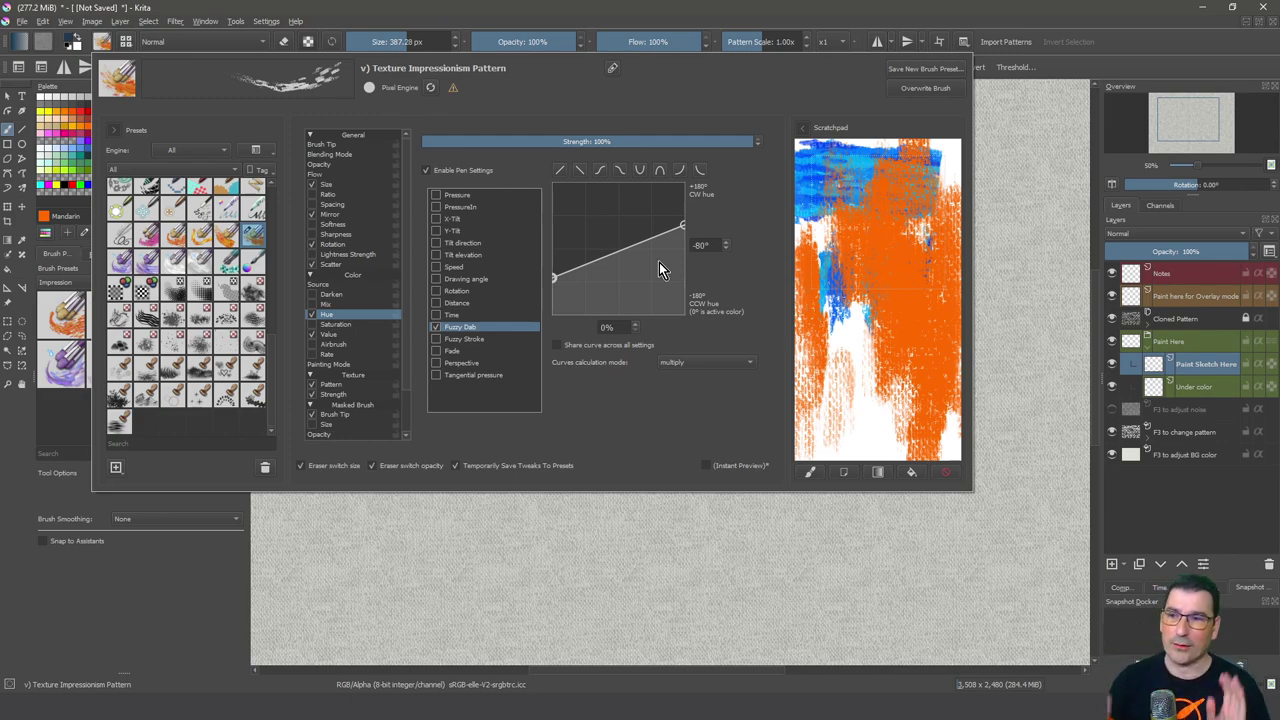
pyautogui.click(1003, 349)
pyautogui.moveTo(790, 130)
pyautogui.mouseDown()
pyautogui.moveTo(765, 400)
pyautogui.moveTo(720, 440)
pyautogui.mouseUp()
# - Build up dark green, blue, cyan and purple strokes at the centre, ending on a dark navy colour
pyautogui.moveTo(740, 160); pyautogui.dragTo(700, 500)
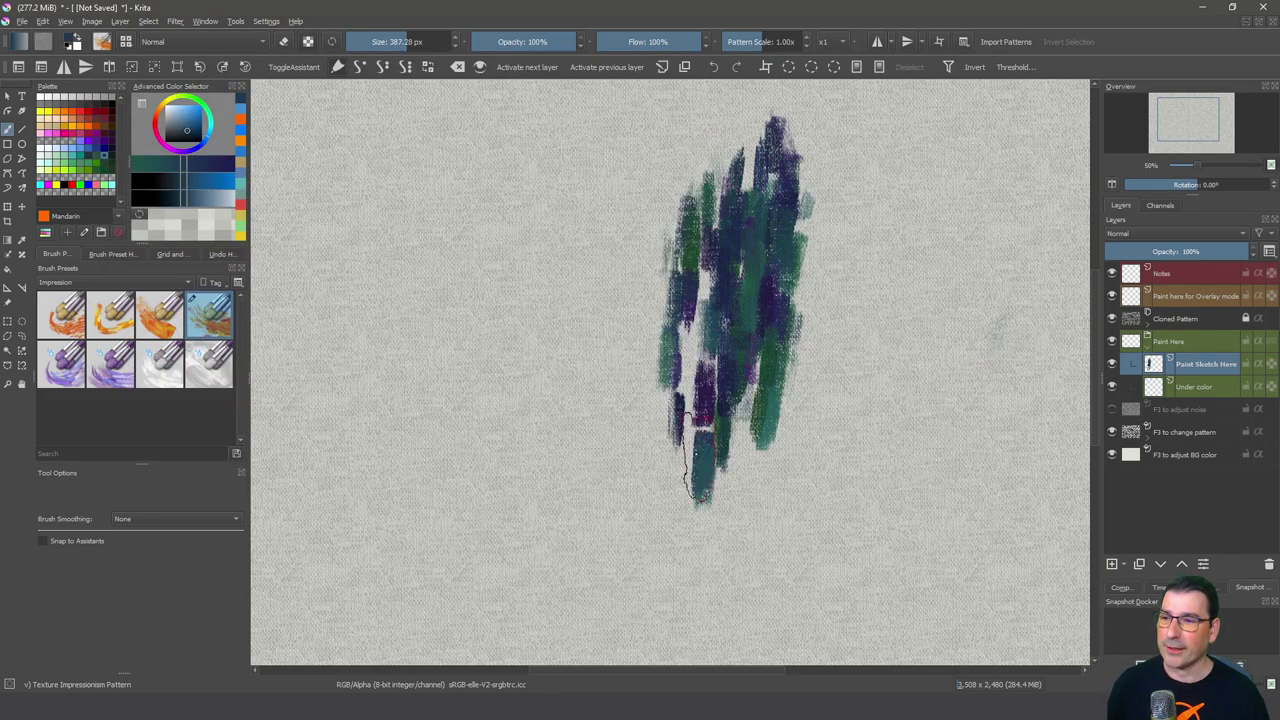
pyautogui.moveTo(700, 150); pyautogui.dragTo(655, 470)
pyautogui.click(186, 109)
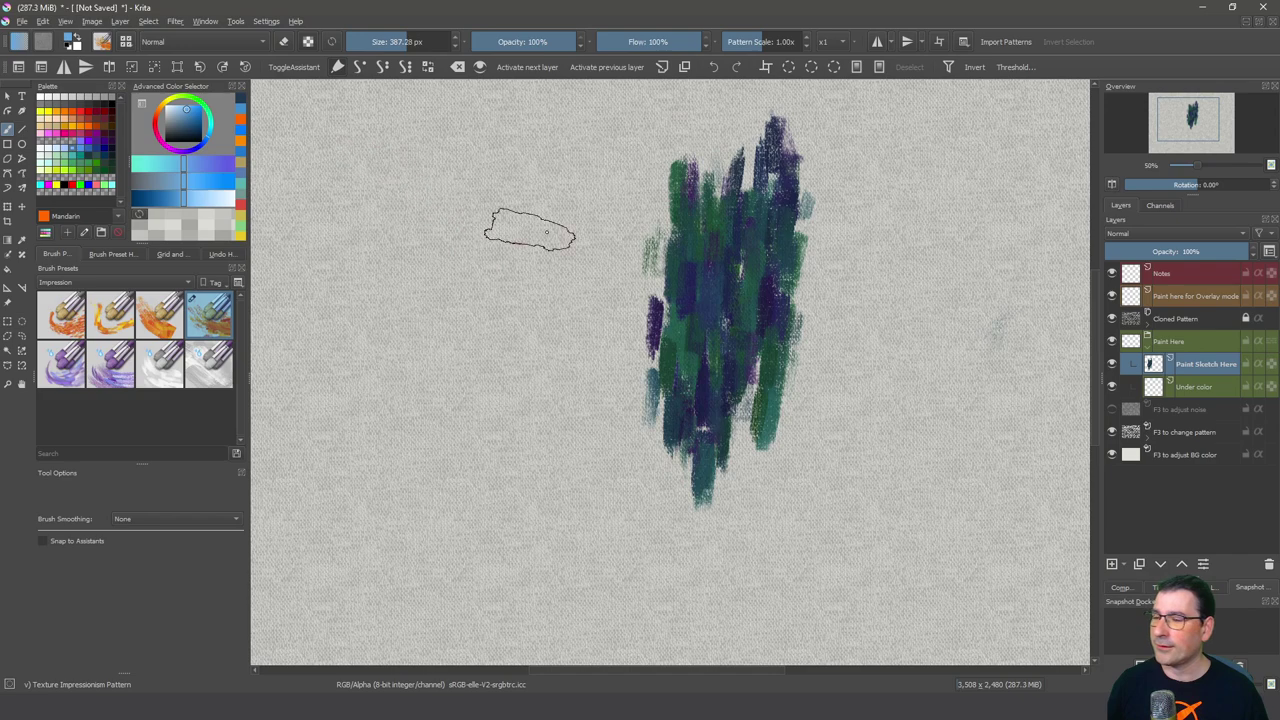
pyautogui.moveTo(546, 232)
pyautogui.mouseDown()
pyautogui.moveTo(571, 457)
pyautogui.moveTo(586, 386)
pyautogui.moveTo(523, 157)
pyautogui.moveTo(473, 170)
pyautogui.moveTo(591, 194)
pyautogui.moveTo(634, 150)
pyautogui.moveTo(703, 160)
pyautogui.moveTo(650, 230)
pyautogui.moveTo(586, 386)
pyautogui.moveTo(683, 270)
pyautogui.moveTo(630, 230)
pyautogui.moveTo(600, 380)
pyautogui.moveTo(610, 280)
pyautogui.moveTo(800, 357)
pyautogui.moveTo(850, 300)
pyautogui.moveTo(857, 443)
pyautogui.moveTo(715, 188)
pyautogui.moveTo(660, 400)
pyautogui.moveTo(625, 280)
pyautogui.moveTo(640, 400)
pyautogui.mouseUp()
pyautogui.keyDown('ctrl'); pyautogui.click(675, 262); pyautogui.keyUp('ctrl')
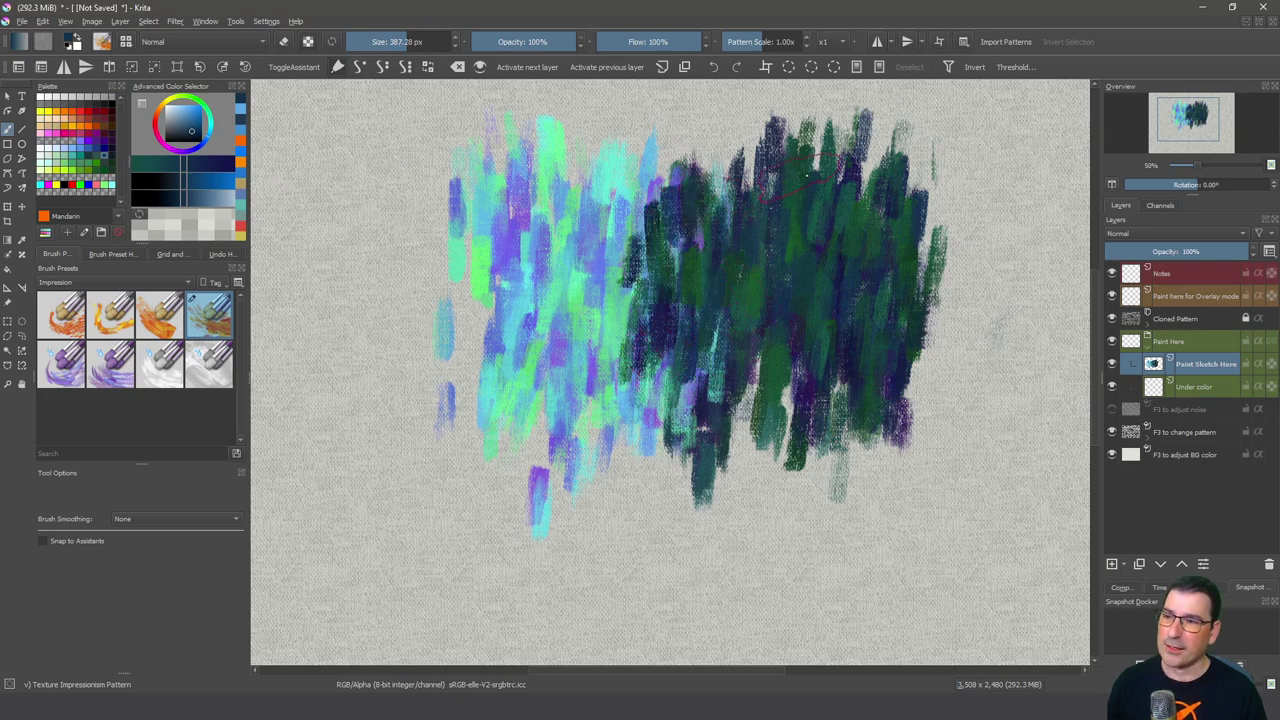
# - Steepen the Value Fuzzy Dab curve, right end at 38%, and test dark strokes on the right
pyautogui.click(102, 42)
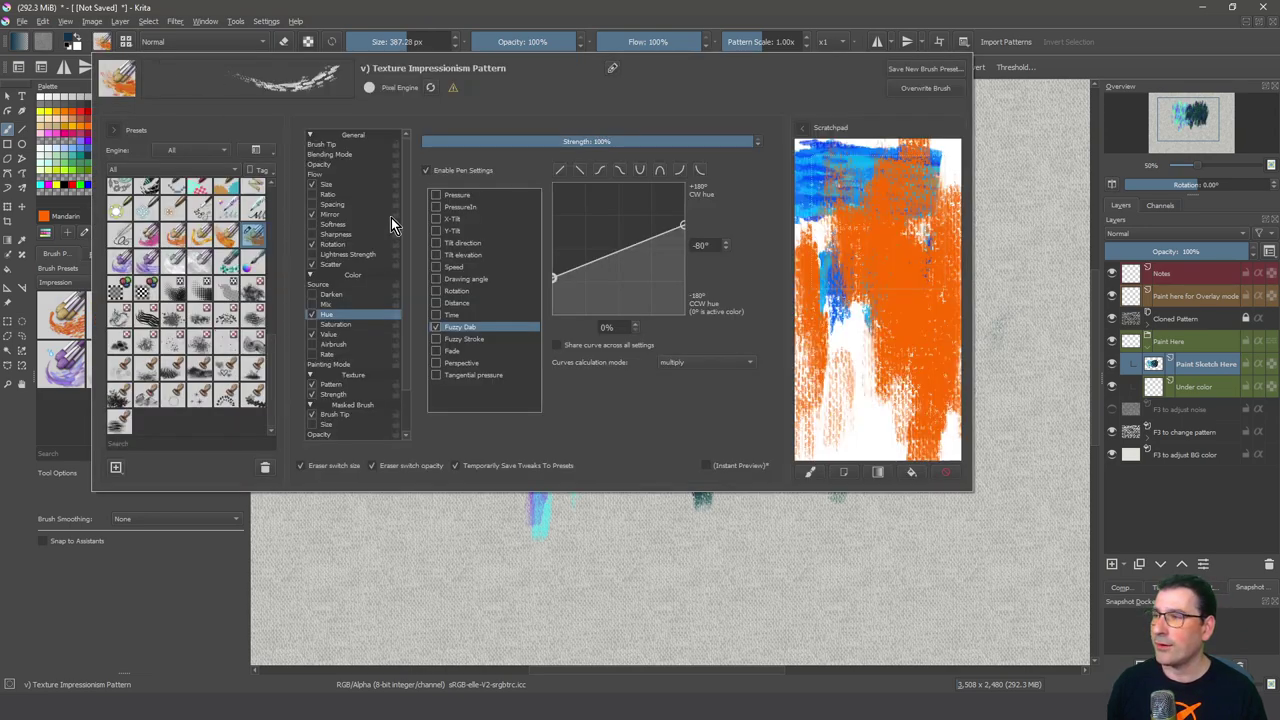
pyautogui.click(331, 335)
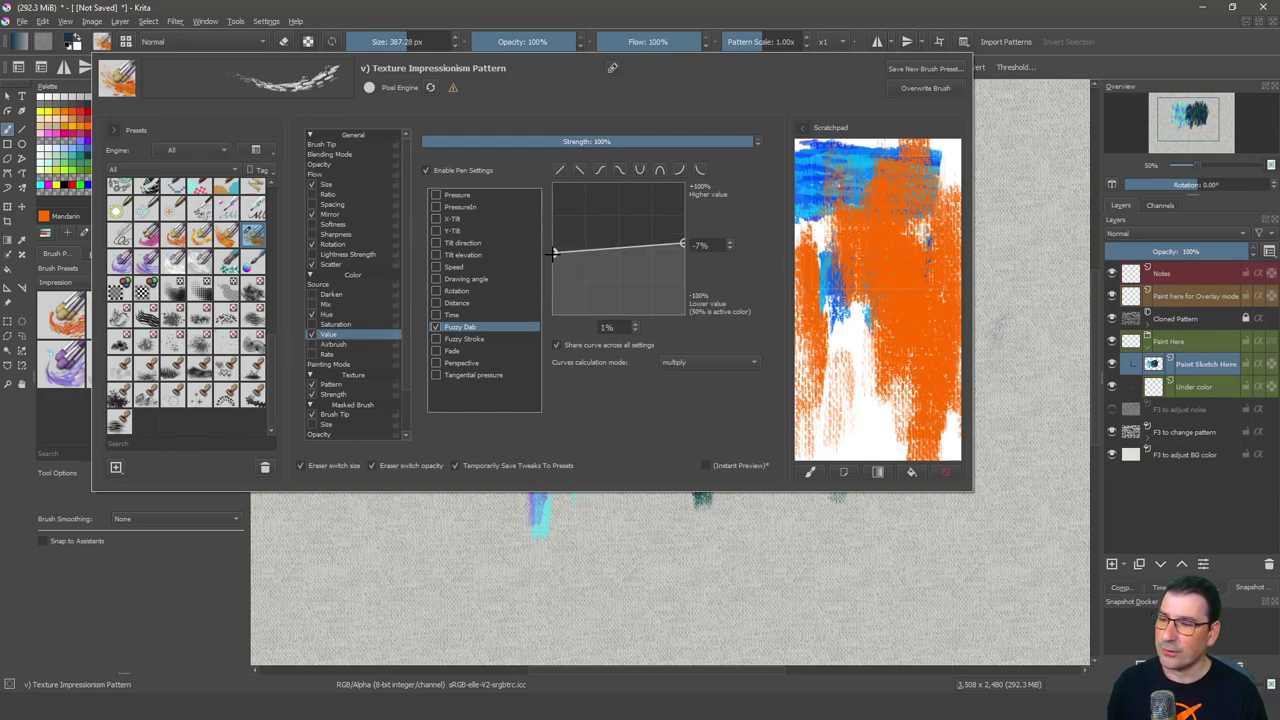
pyautogui.moveTo(552, 253); pyautogui.dragTo(552, 268)
pyautogui.moveTo(683, 243); pyautogui.dragTo(682, 222)
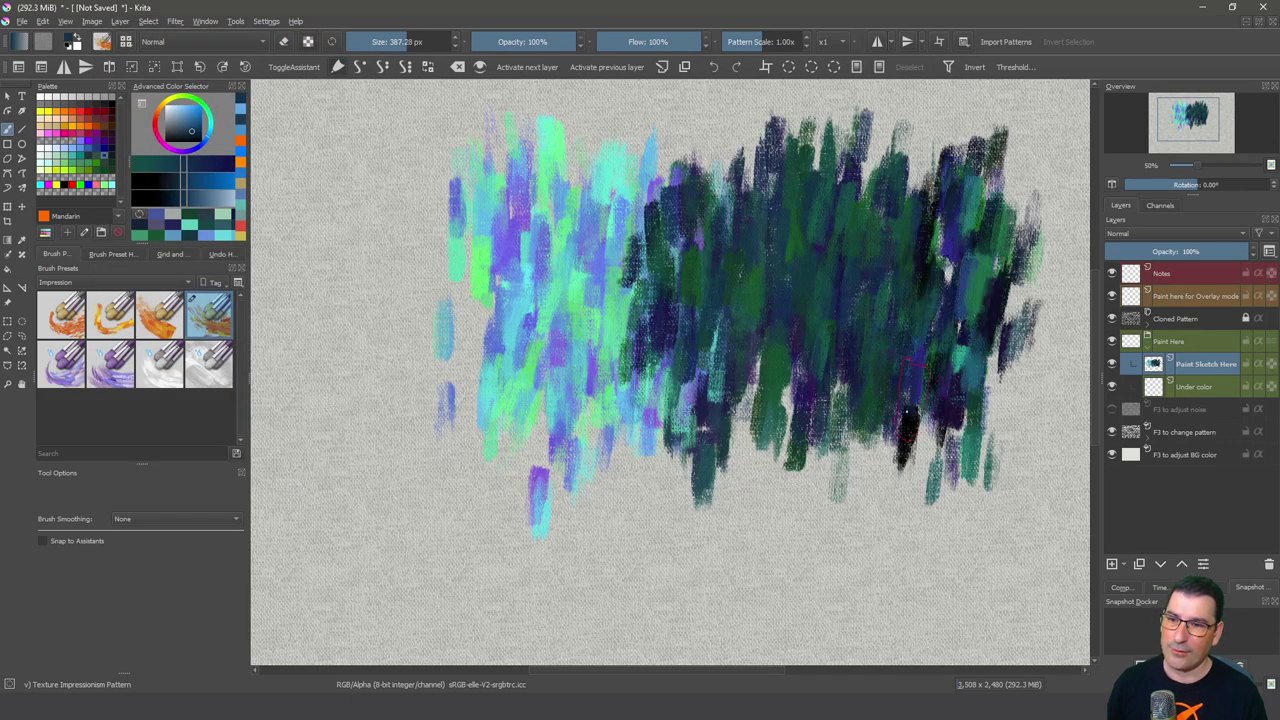
pyautogui.moveTo(906, 410)
pyautogui.mouseDown()
pyautogui.moveTo(951, 114)
pyautogui.moveTo(1000, 300)
pyautogui.moveTo(950, 480)
pyautogui.mouseUp()
# - Reset the variation curve to a straight line and paint dark strokes lower on the canvas
pyautogui.click(101, 42)
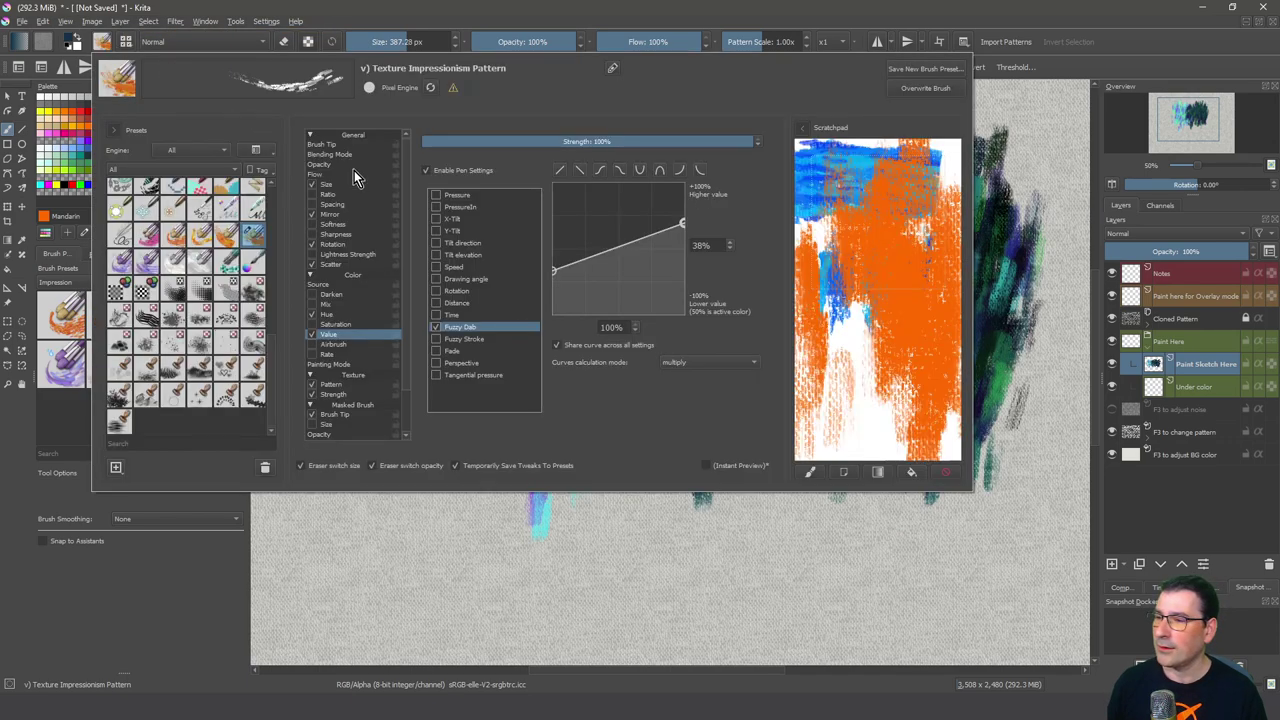
pyautogui.click(564, 173)
pyautogui.click(623, 514)
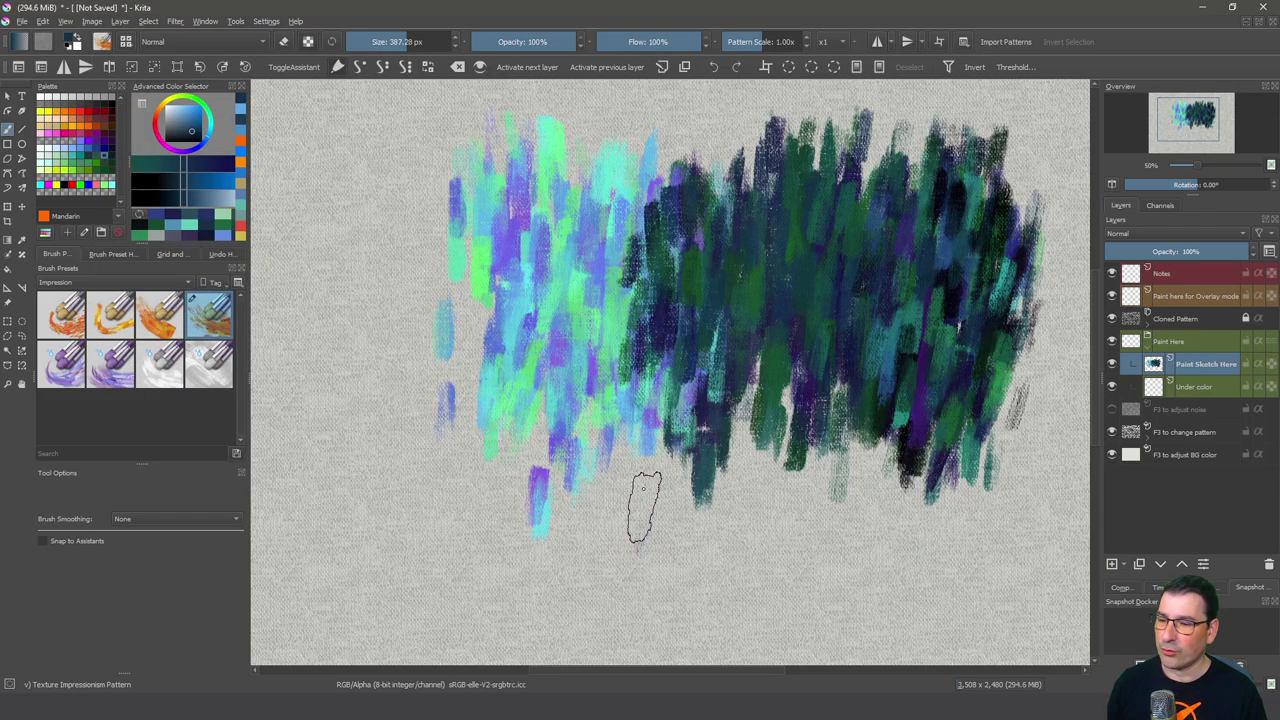
pyautogui.moveTo(643, 509)
pyautogui.mouseDown()
pyautogui.moveTo(610, 590)
pyautogui.moveTo(543, 600)
pyautogui.moveTo(505, 540)
pyautogui.moveTo(580, 440)
pyautogui.moveTo(423, 400)
pyautogui.moveTo(360, 543)
pyautogui.moveTo(323, 557)
pyautogui.moveTo(475, 445)
pyautogui.moveTo(430, 400)
pyautogui.mouseUp()
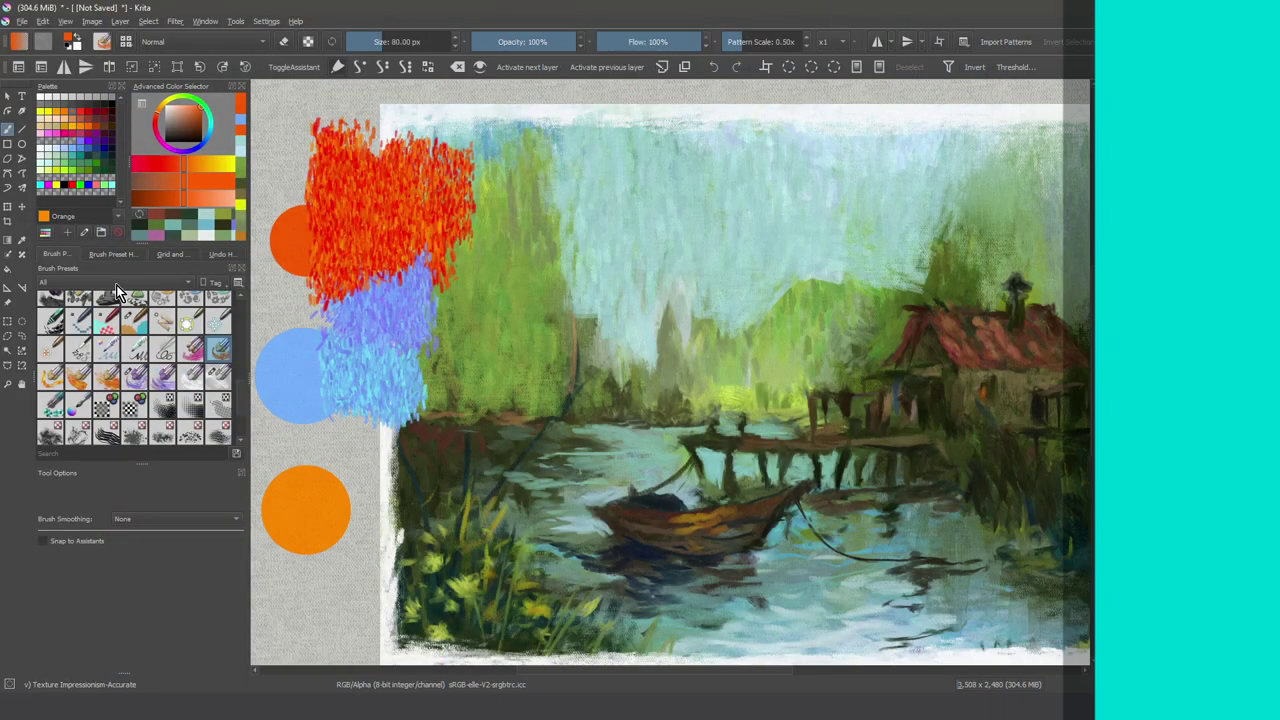
pyautogui.click(117, 285)
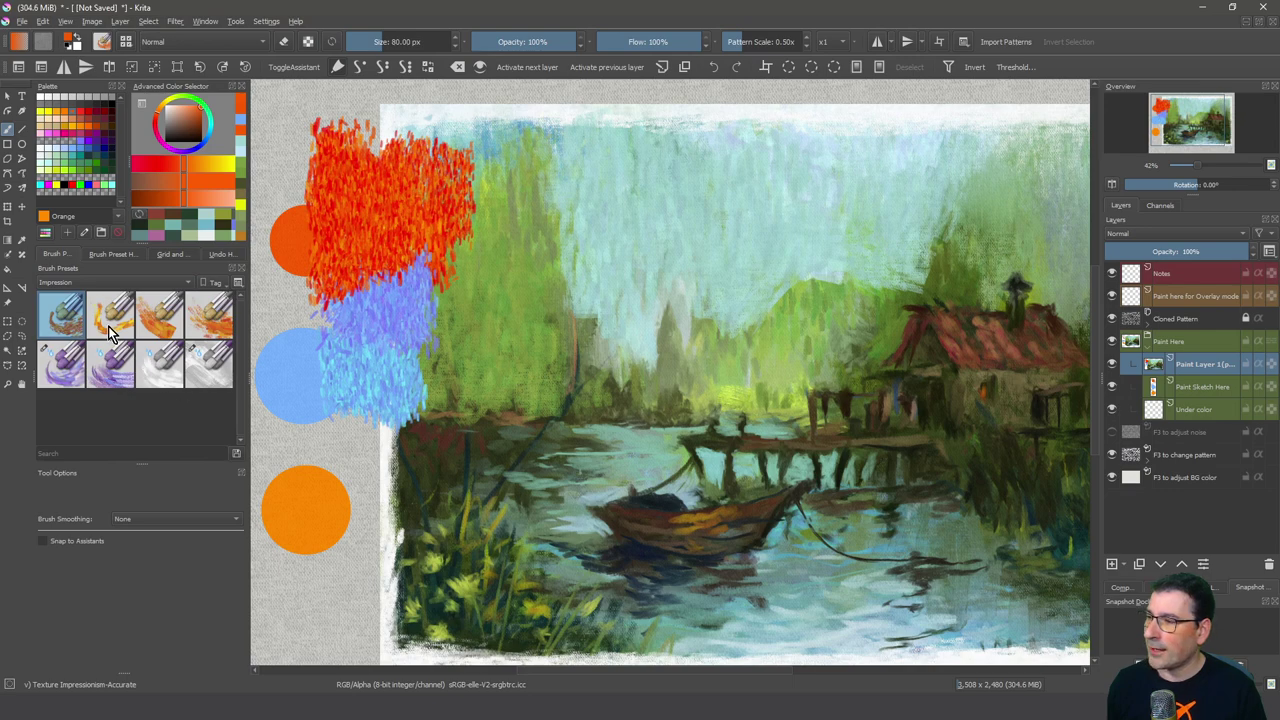
# - Test the Texture Impressionism Masked preset with orange and red-orange strokes, undoing each trial
pyautogui.click(110, 320)
pyautogui.moveTo(415, 287); pyautogui.dragTo(388, 140)
pyautogui.hotkey('ctrl', 'z')
pyautogui.hotkey('ctrl', 'z')
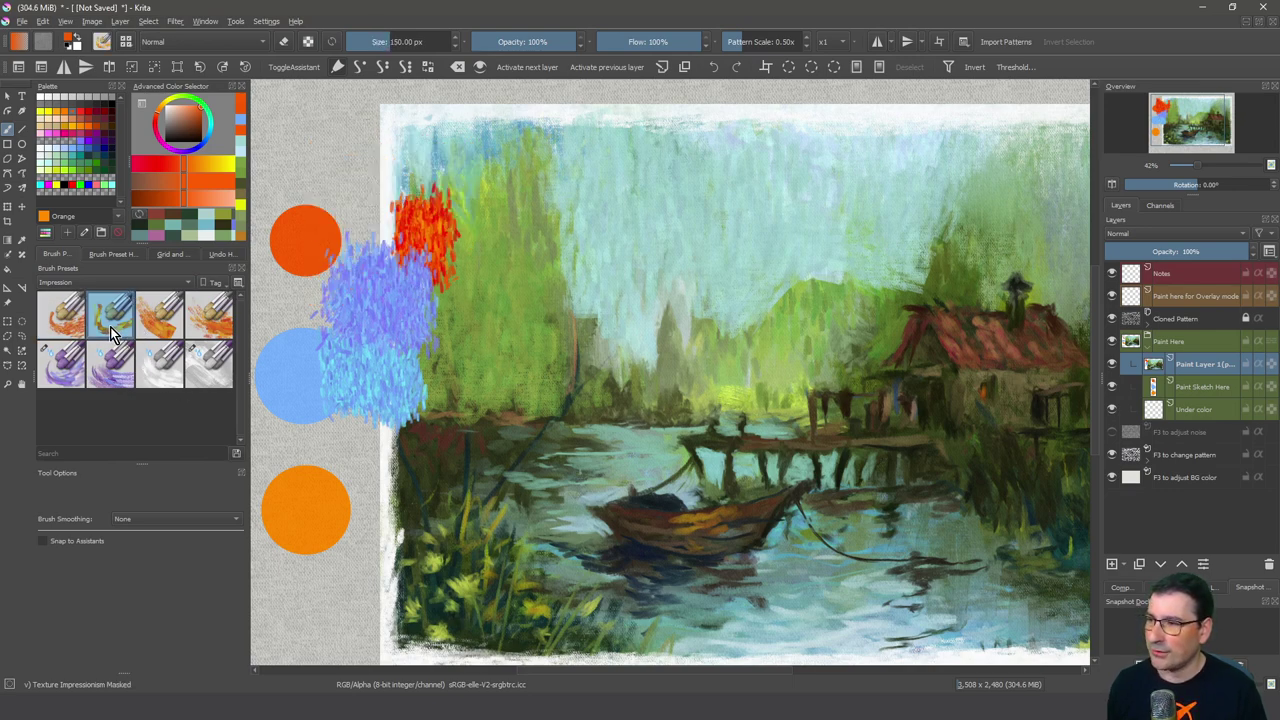
pyautogui.moveTo(480, 230); pyautogui.dragTo(484, 280)
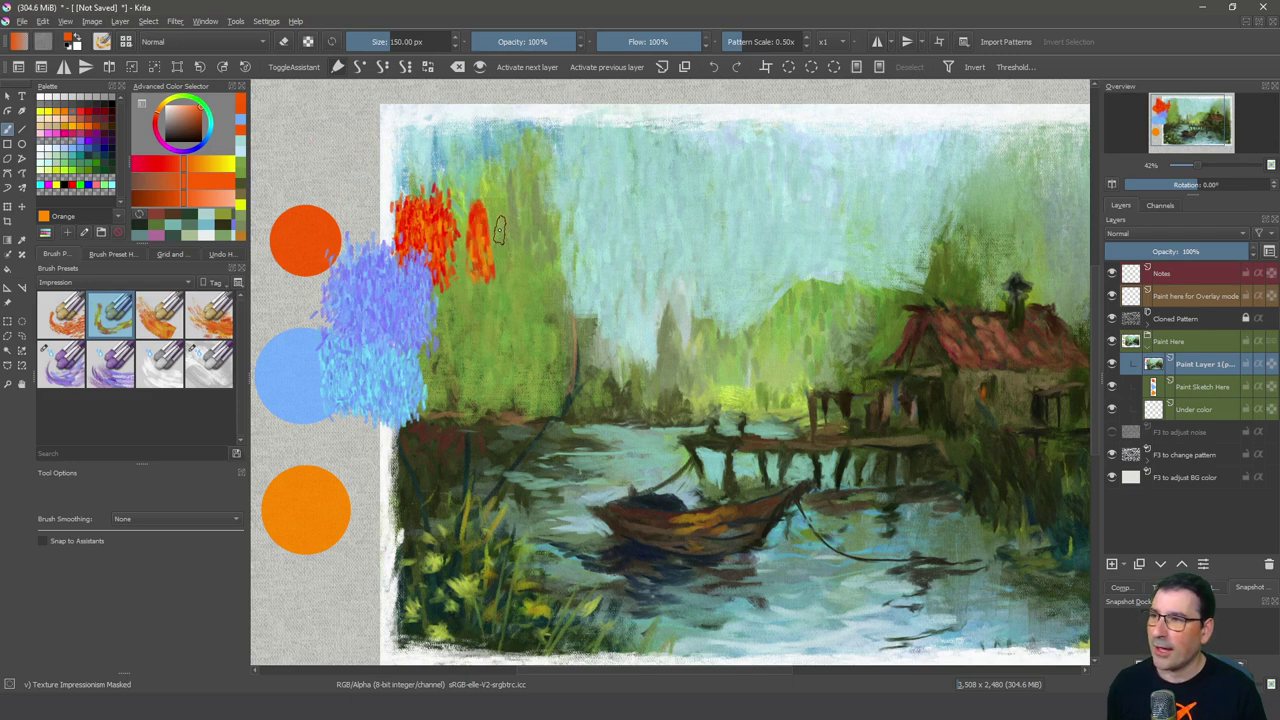
pyautogui.hotkey('ctrl', 'z')
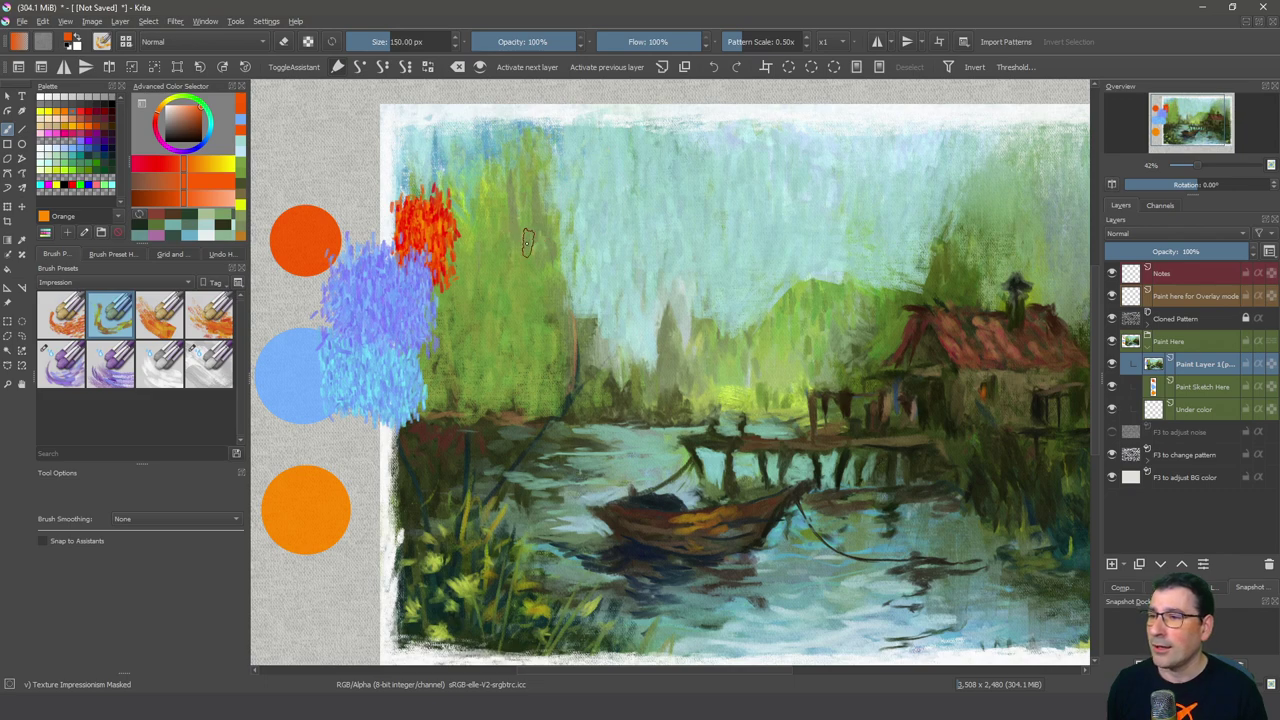
pyautogui.moveTo(543, 195)
pyautogui.mouseDown()
pyautogui.moveTo(537, 228)
pyautogui.moveTo(563, 172)
pyautogui.moveTo(550, 300)
pyautogui.moveTo(545, 200)
pyautogui.moveTo(552, 262)
pyautogui.moveTo(586, 200)
pyautogui.moveTo(578, 320)
pyautogui.mouseUp()
pyautogui.hotkey('ctrl', 'z')
pyautogui.hotkey('ctrl', 'z')
pyautogui.hotkey('ctrl', 'z')
# - Try the third and fourth Impression presets with orange-red strokes among the trees, then undo them
pyautogui.click(160, 326)
pyautogui.click(213, 330)
pyautogui.moveTo(600, 185); pyautogui.dragTo(605, 340)
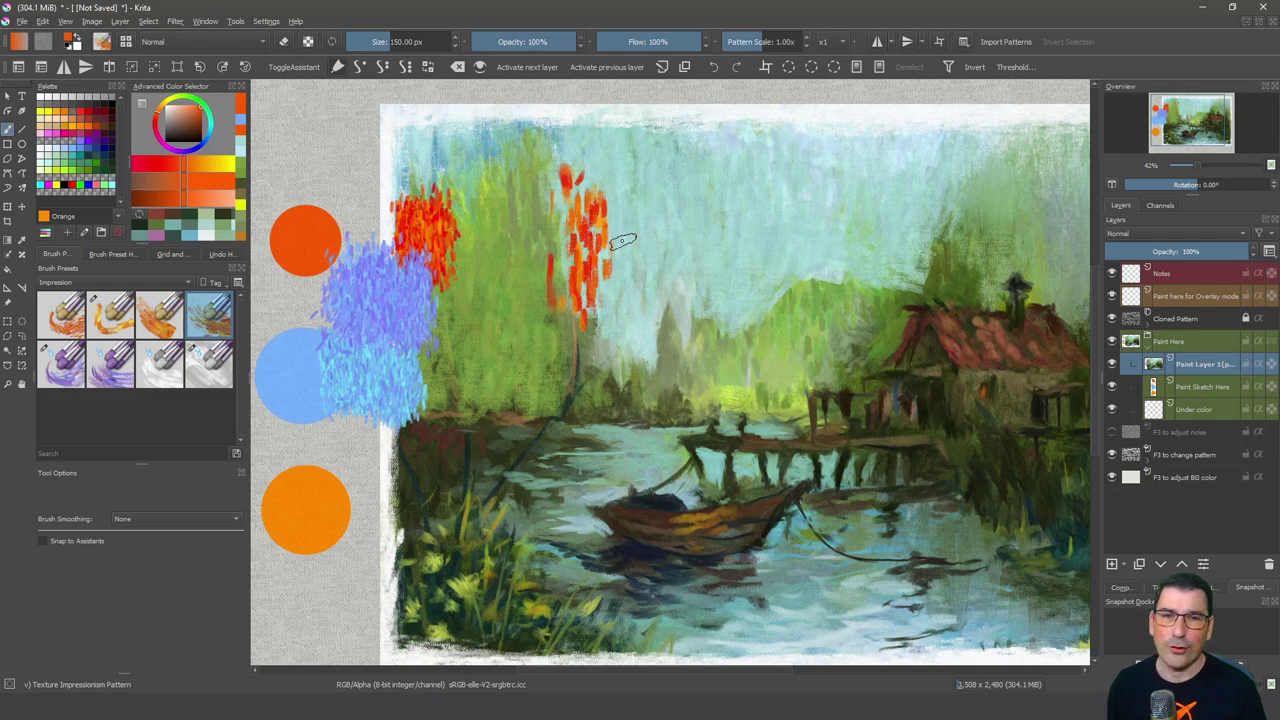
pyautogui.hotkey('ctrl', 'z')
pyautogui.hotkey('ctrl', 'z')
pyautogui.hotkey('ctrl', 'z')
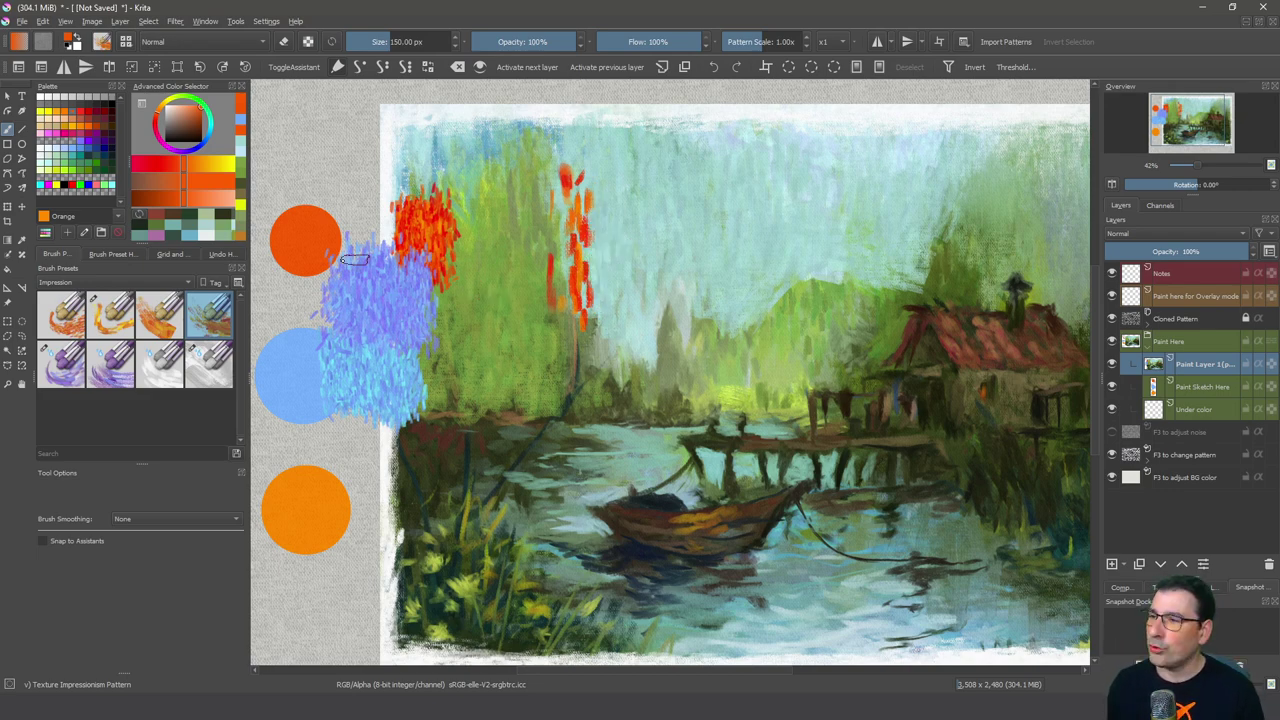
# - Return to the second Impression preset, restore its original size and undo the blue and orange test strokes
pyautogui.click(122, 329)
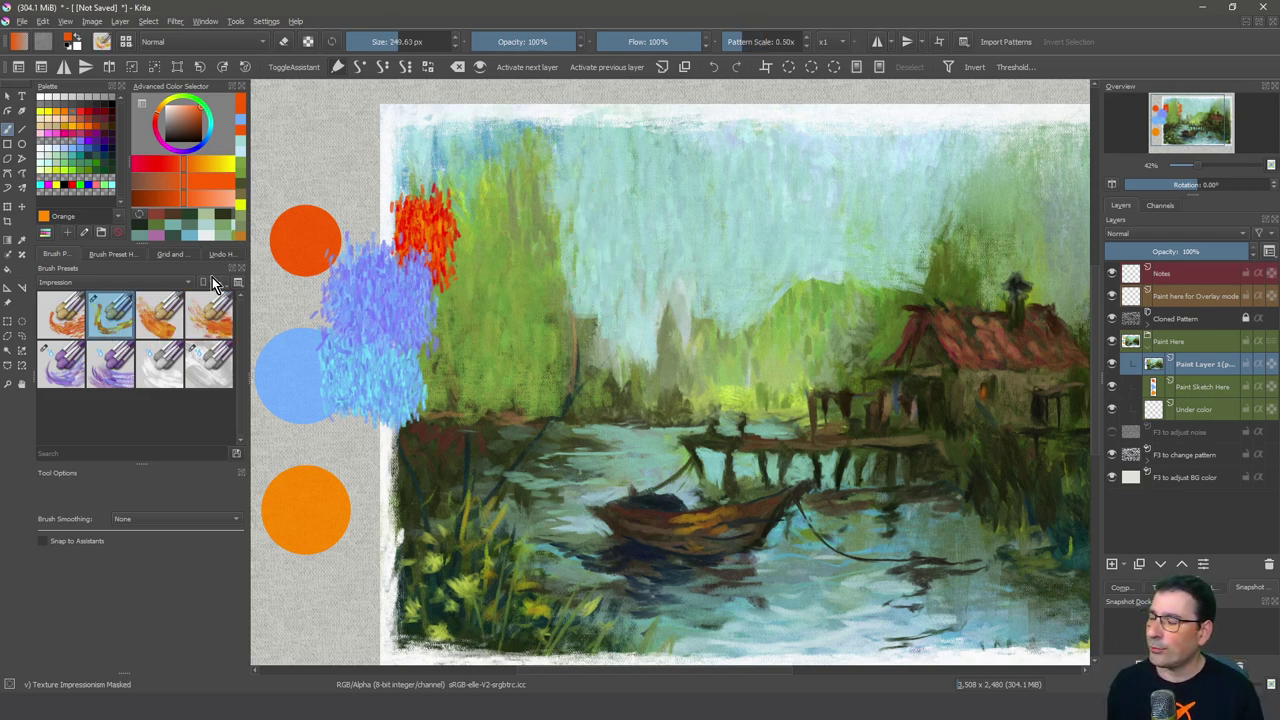
pyautogui.click(328, 44)
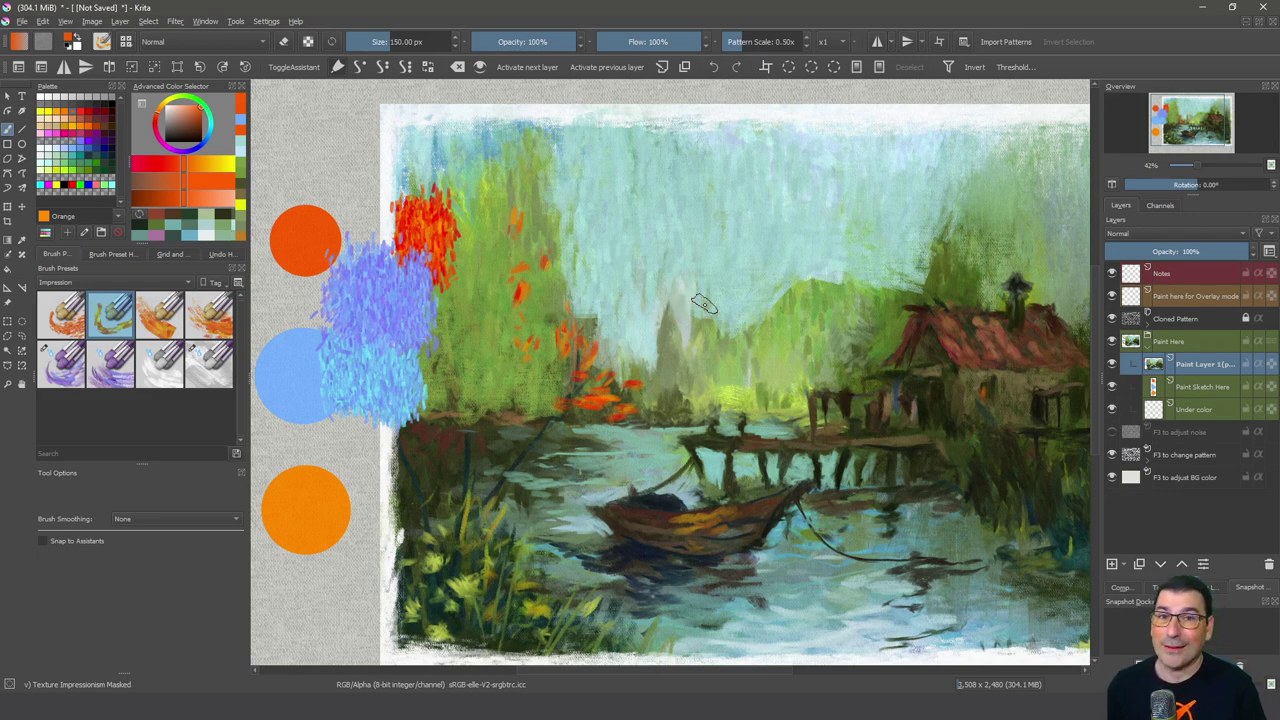
pyautogui.hotkey('ctrl', 'z')
pyautogui.hotkey('ctrl', 'z')
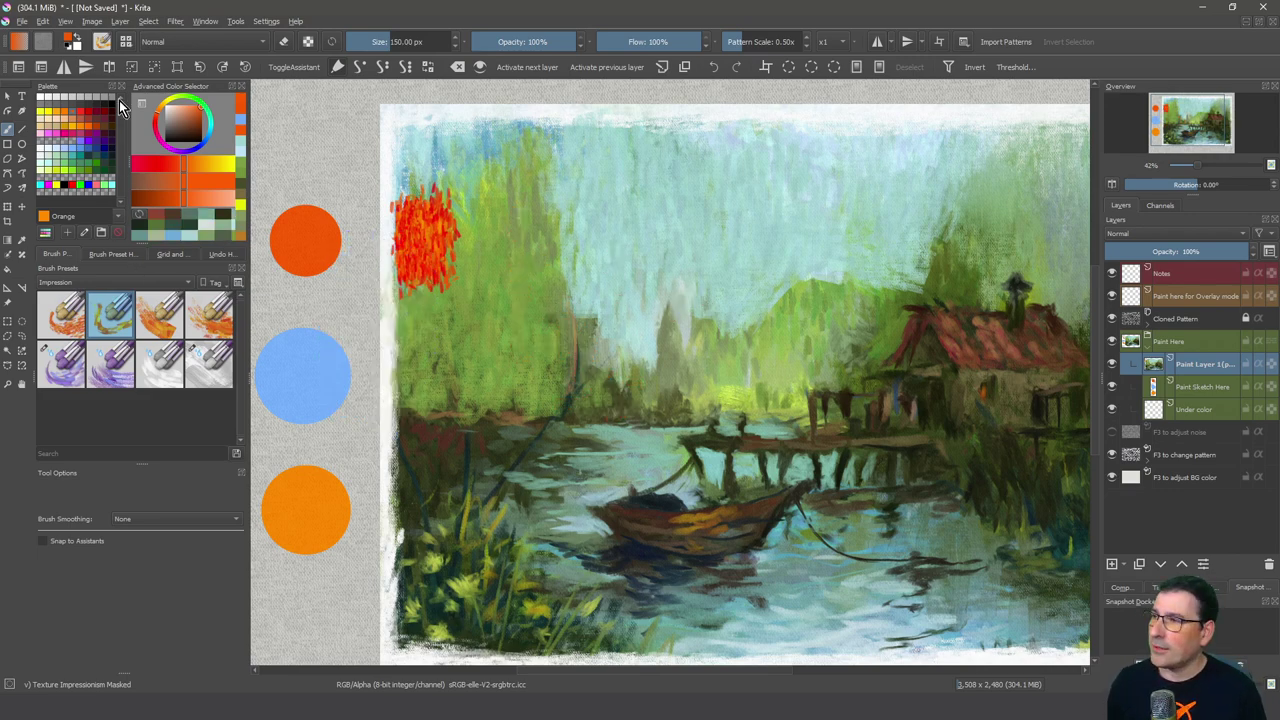
pyautogui.click(100, 42)
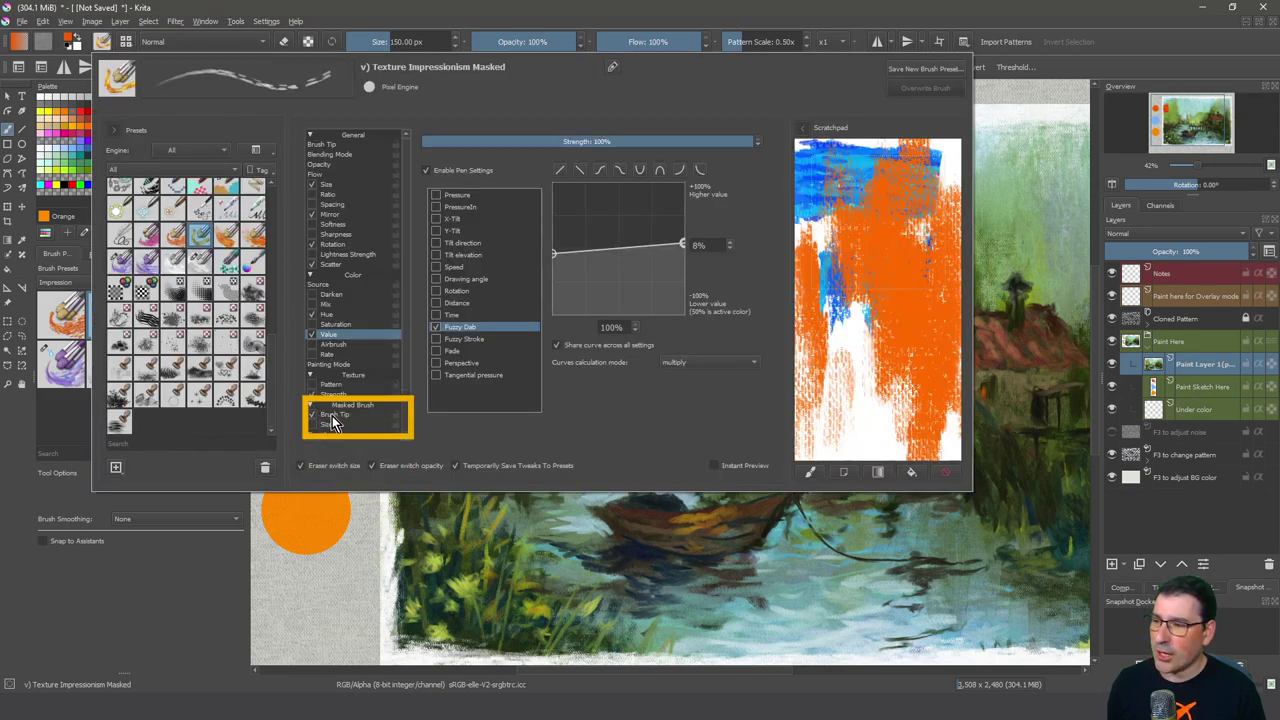
pyautogui.click(335, 416)
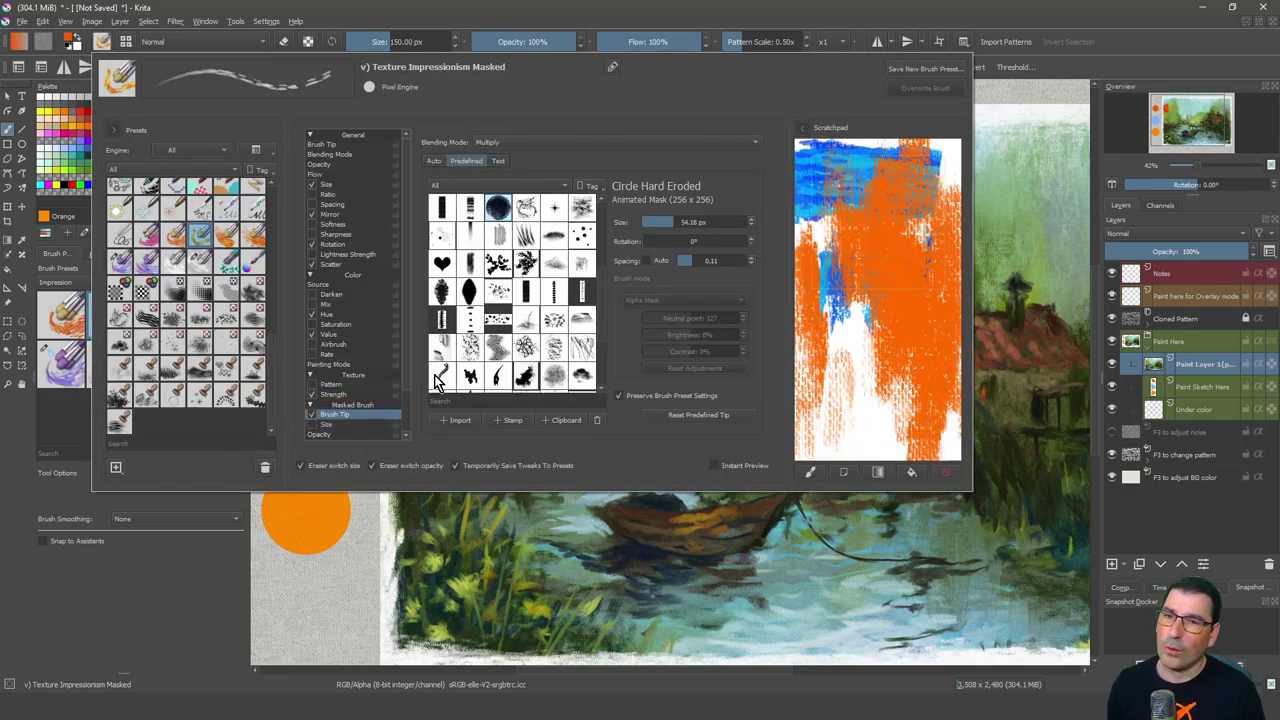
pyautogui.moveTo(437, 383)
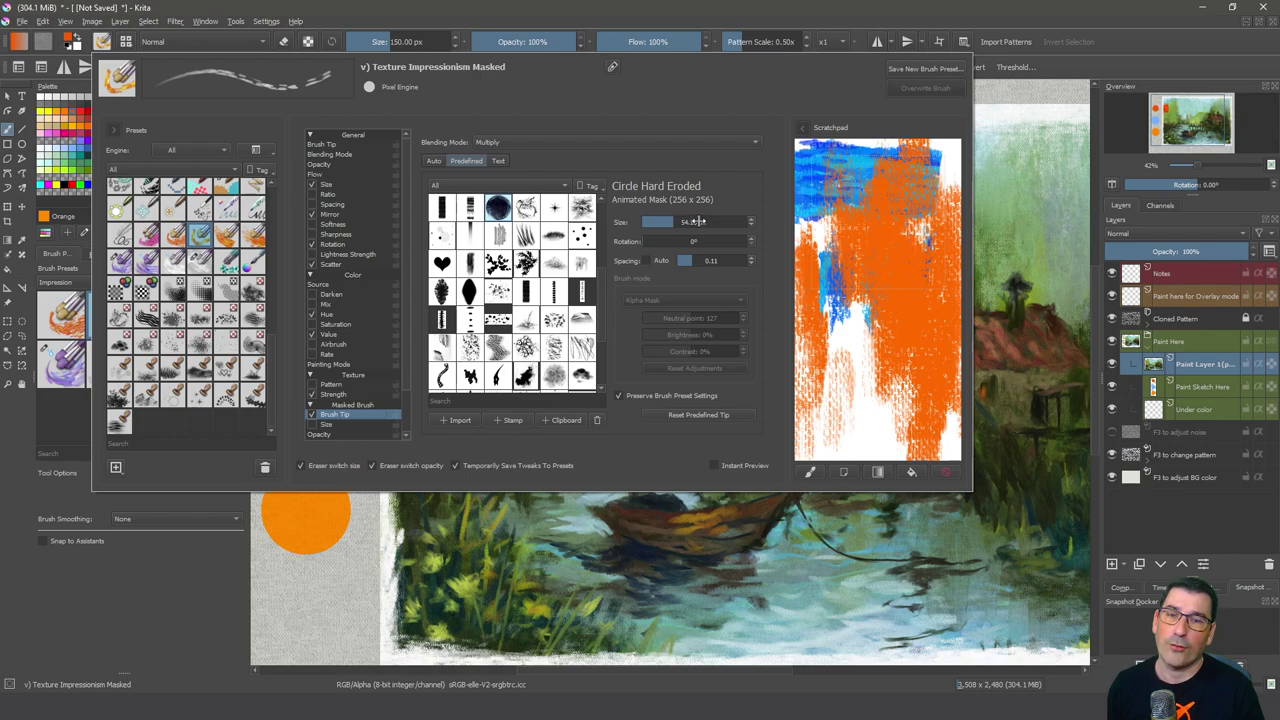
pyautogui.click(700, 533)
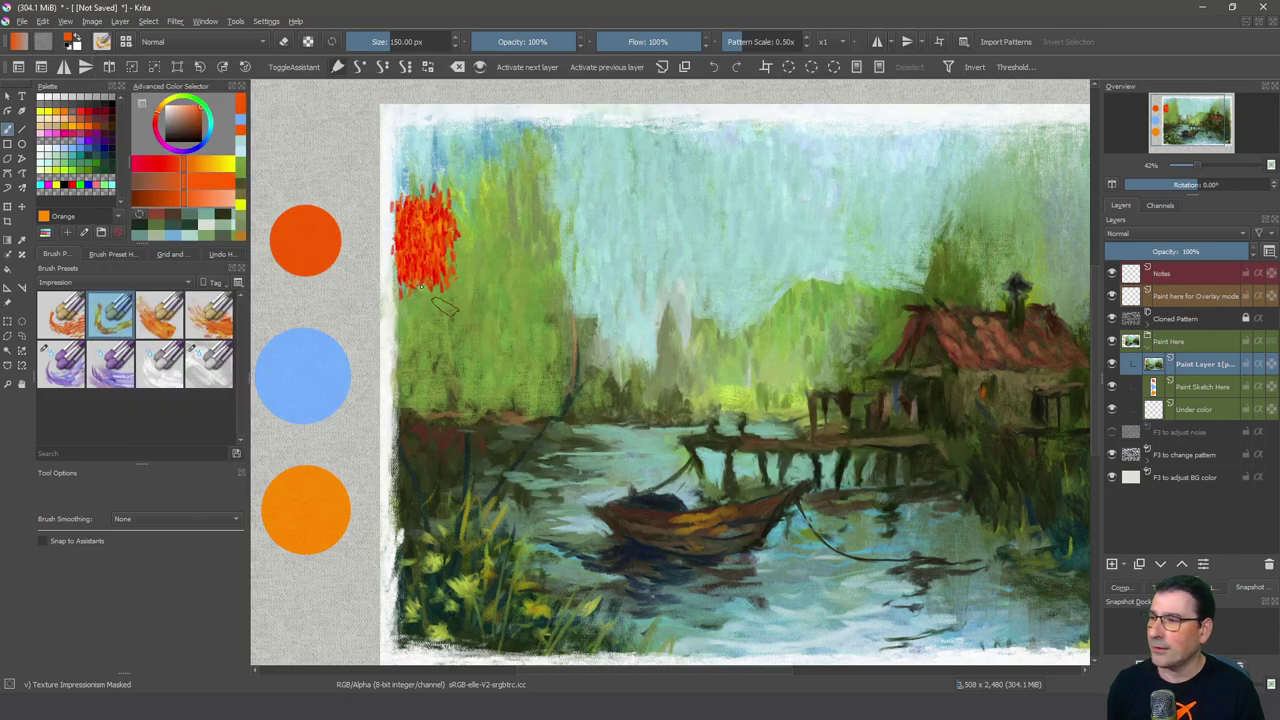
# - Cover the red test strokes at the upper left with light sky blue using the third Impression preset
pyautogui.click(160, 330)
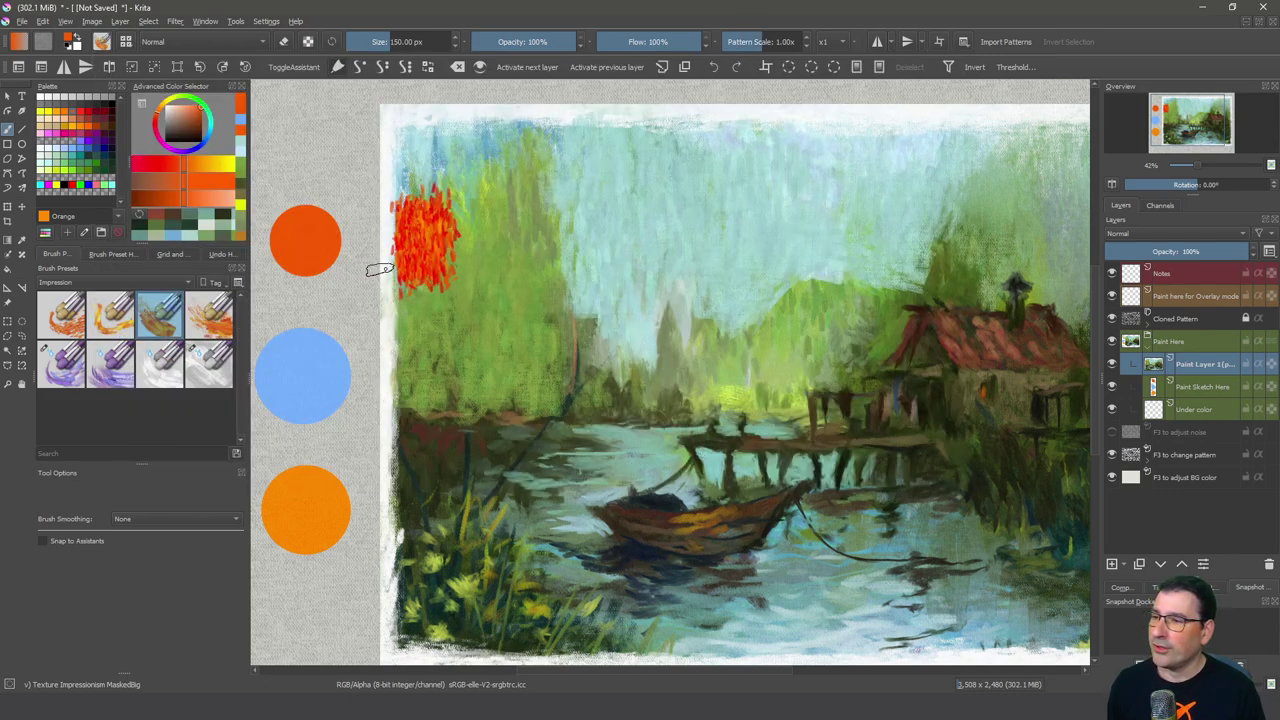
pyautogui.moveTo(425, 260); pyautogui.dragTo(511, 208)
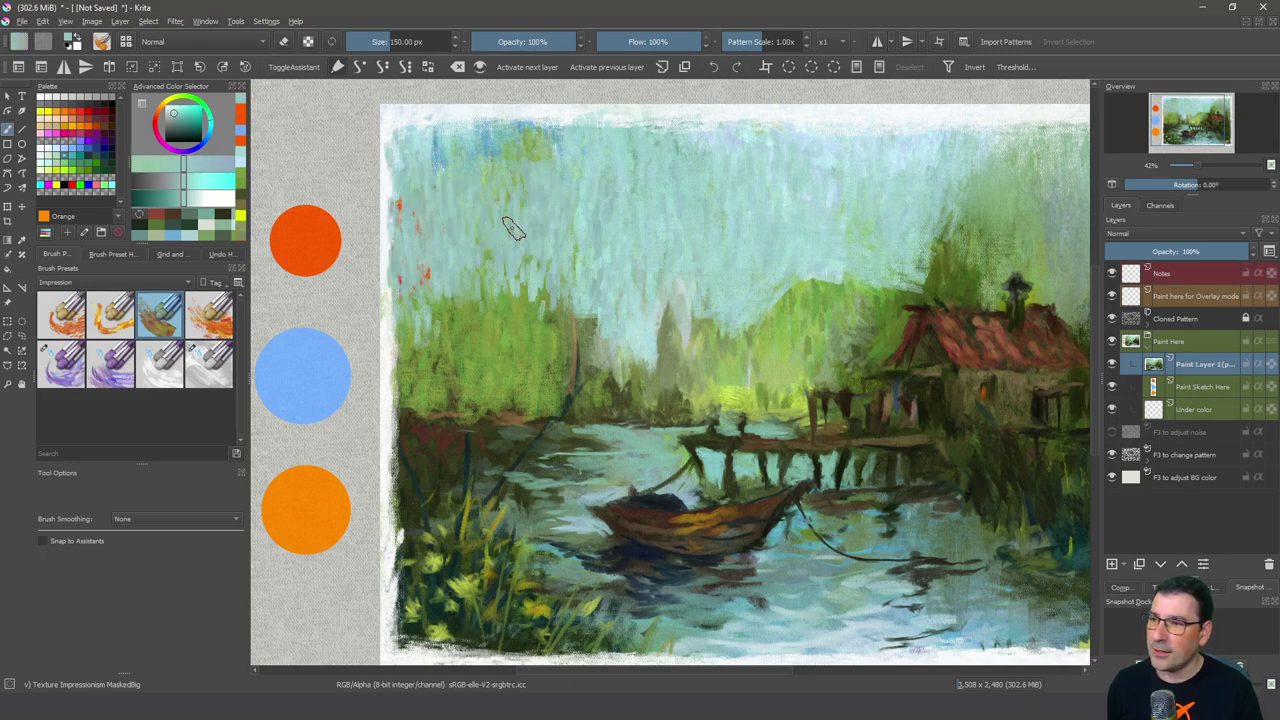
pyautogui.hotkey('ctrl', 'z')
pyautogui.hotkey('ctrl', 'z')
pyautogui.hotkey('ctrl', 'z')
pyautogui.hotkey('ctrl', 'z')
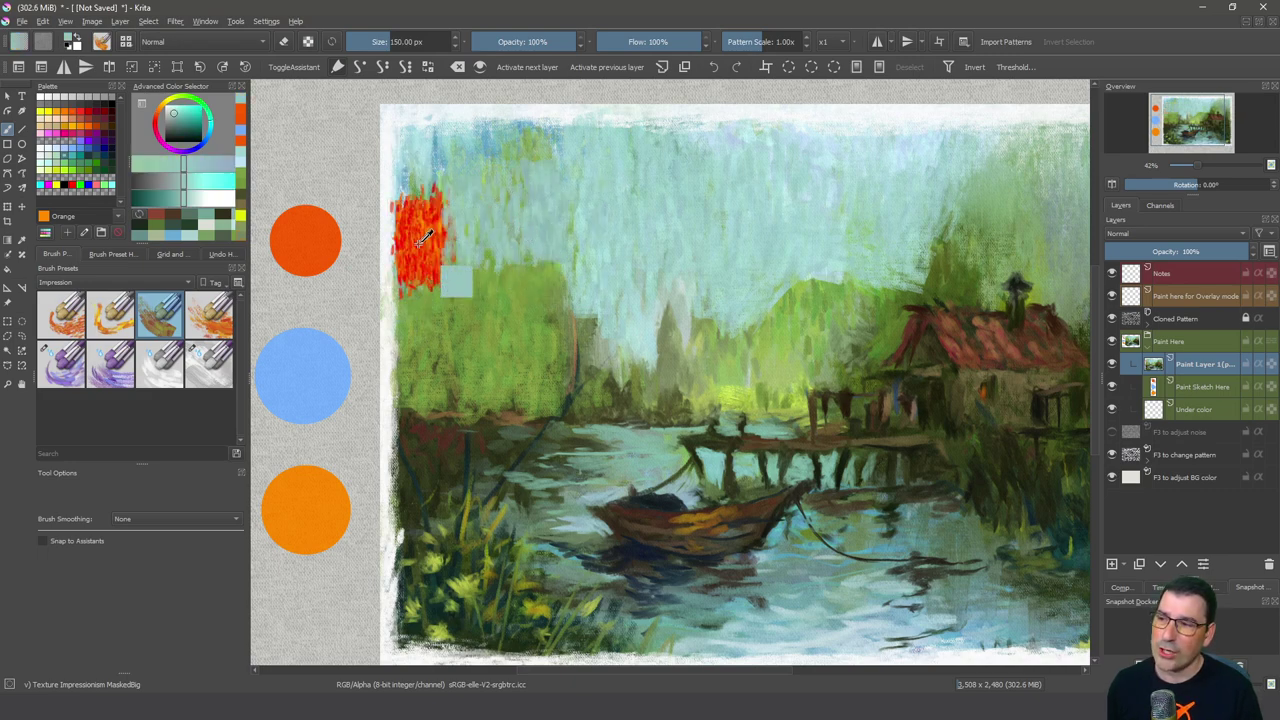
pyautogui.moveTo(425, 238)
pyautogui.mouseDown()
pyautogui.moveTo(418, 248)
pyautogui.moveTo(551, 251)
pyautogui.moveTo(451, 249)
pyautogui.moveTo(500, 259)
pyautogui.moveTo(458, 264)
pyautogui.moveTo(458, 357)
pyautogui.moveTo(446, 292)
pyautogui.moveTo(425, 268)
pyautogui.moveTo(420, 290)
pyautogui.mouseUp()
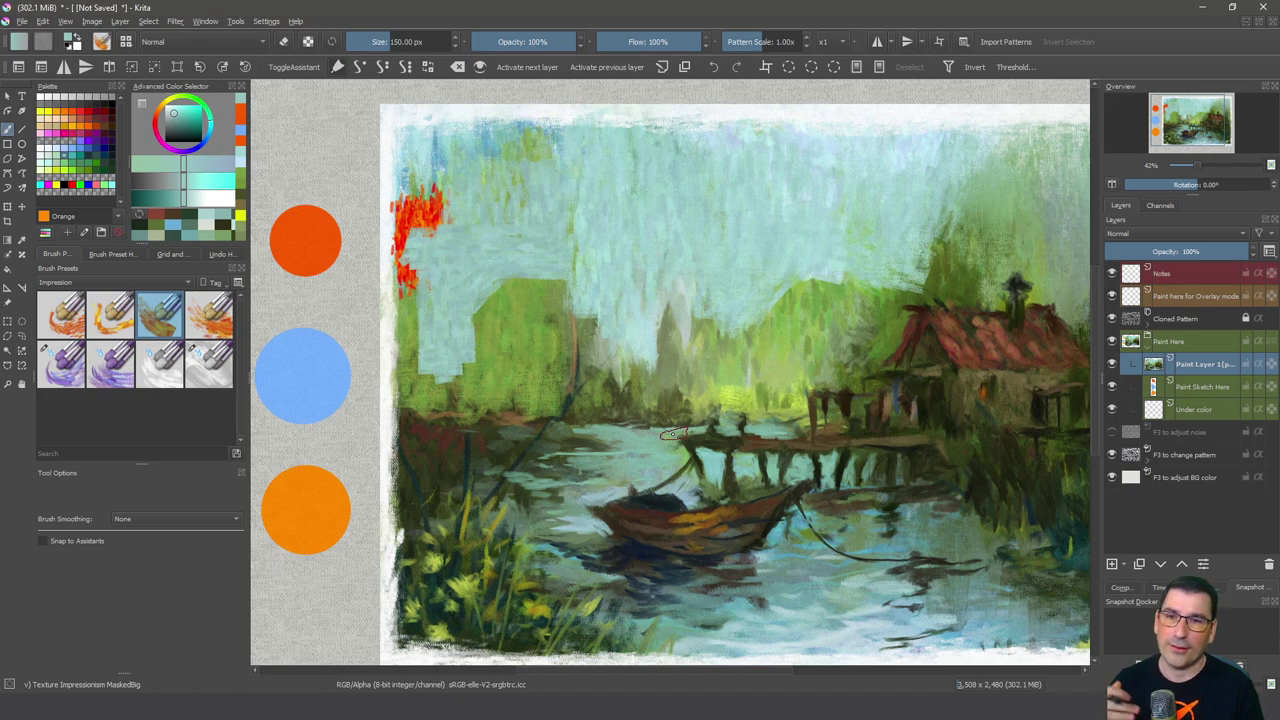
pyautogui.moveTo(440, 190)
pyautogui.mouseDown()
pyautogui.moveTo(434, 262)
pyautogui.moveTo(416, 197)
pyautogui.mouseUp()
pyautogui.moveTo(410, 312); pyautogui.dragTo(415, 362)
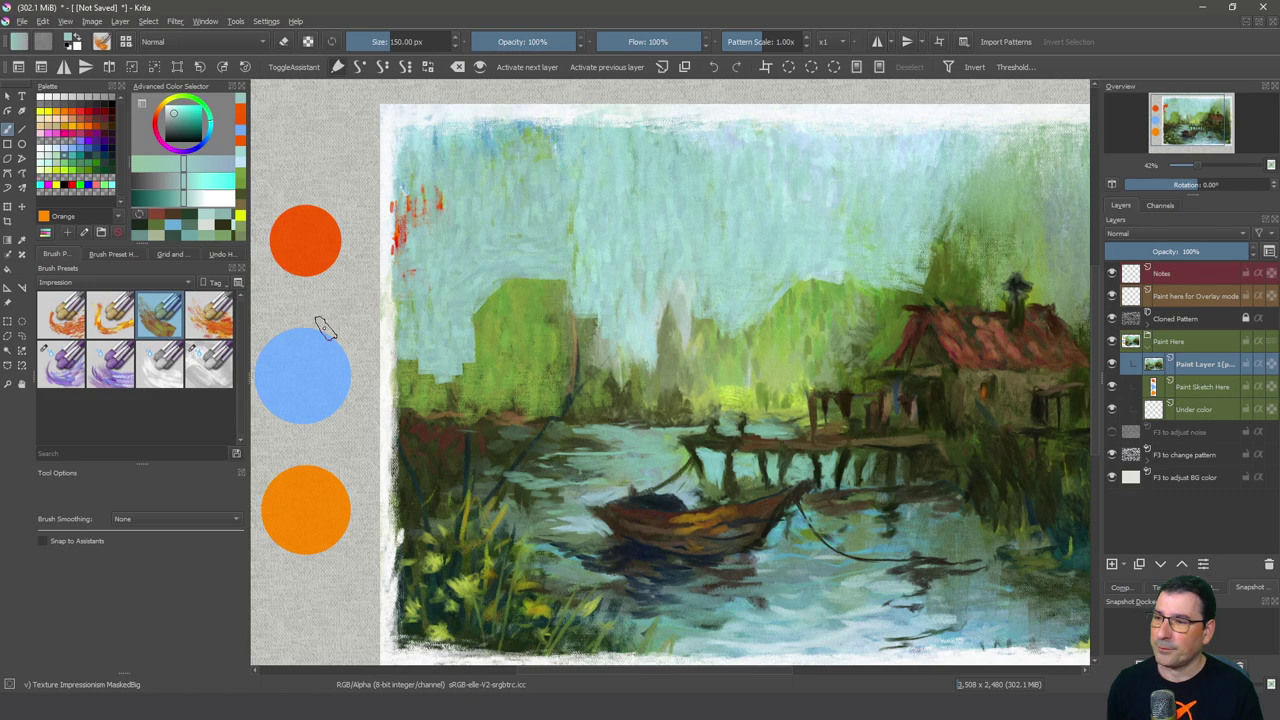
# - Soften the left treeline with light blue strokes using the Texture Impressionism Pattern brush
pyautogui.click(208, 332)
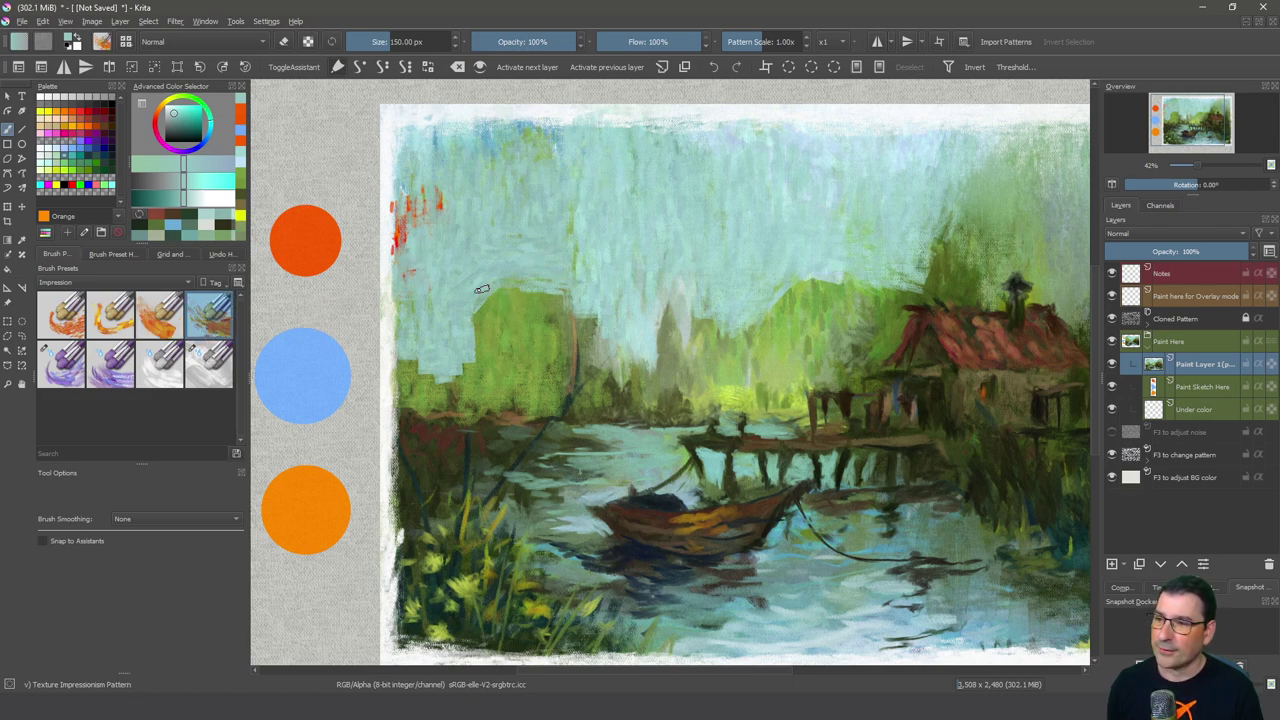
pyautogui.moveTo(520, 305); pyautogui.dragTo(491, 300)
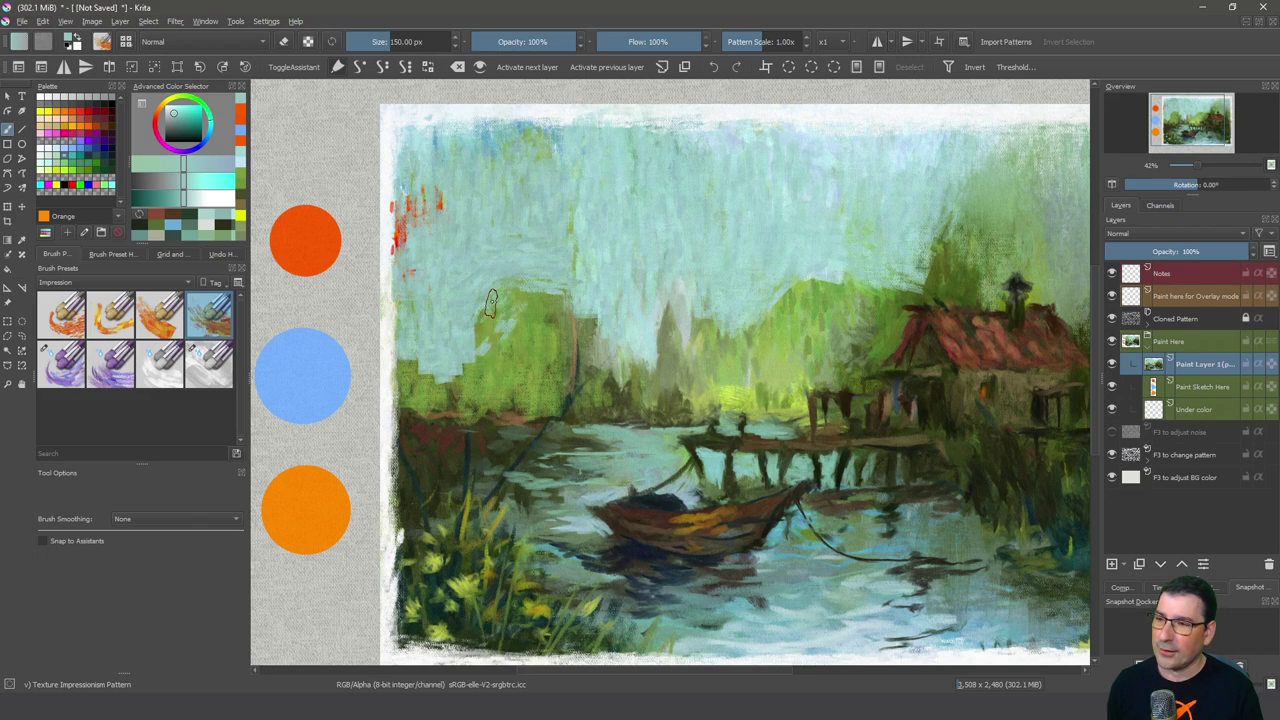
pyautogui.moveTo(522, 400)
pyautogui.mouseDown()
pyautogui.moveTo(545, 300)
pyautogui.moveTo(528, 280)
pyautogui.mouseUp()
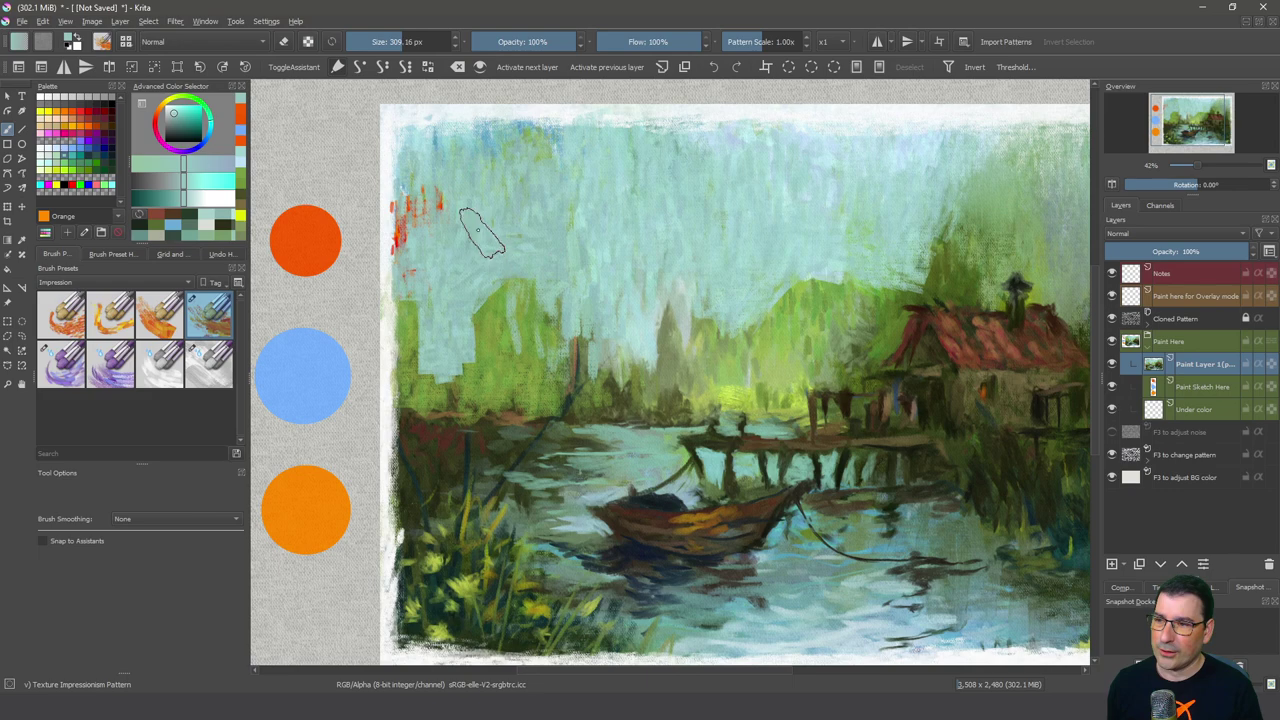
pyautogui.moveTo(480, 345)
pyautogui.mouseDown()
pyautogui.moveTo(558, 299)
pyautogui.moveTo(565, 272)
pyautogui.moveTo(524, 318)
pyautogui.moveTo(563, 376)
pyautogui.moveTo(584, 381)
pyautogui.moveTo(445, 358)
pyautogui.mouseUp()
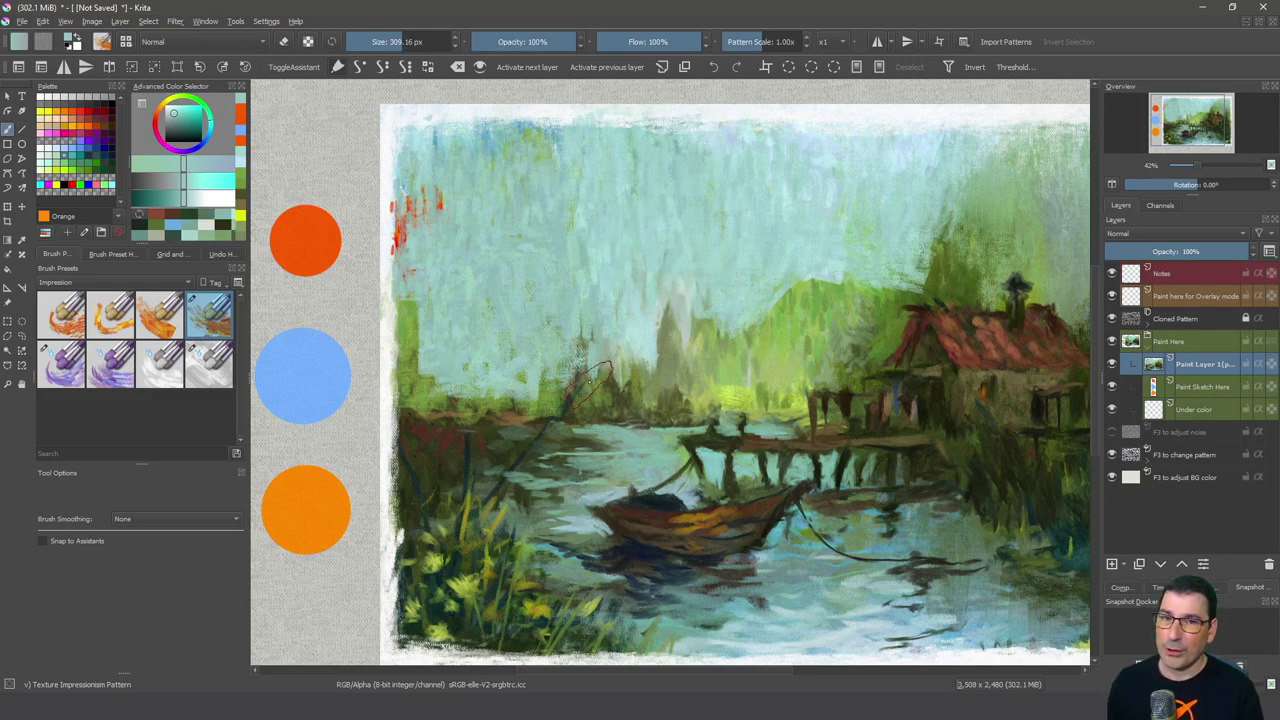
# - Sample greens and the roof colour, paint purple streaks into the sky, and remove the magenta strokes
pyautogui.keyDown('ctrl'); pyautogui.click(685, 428); pyautogui.keyUp('ctrl')
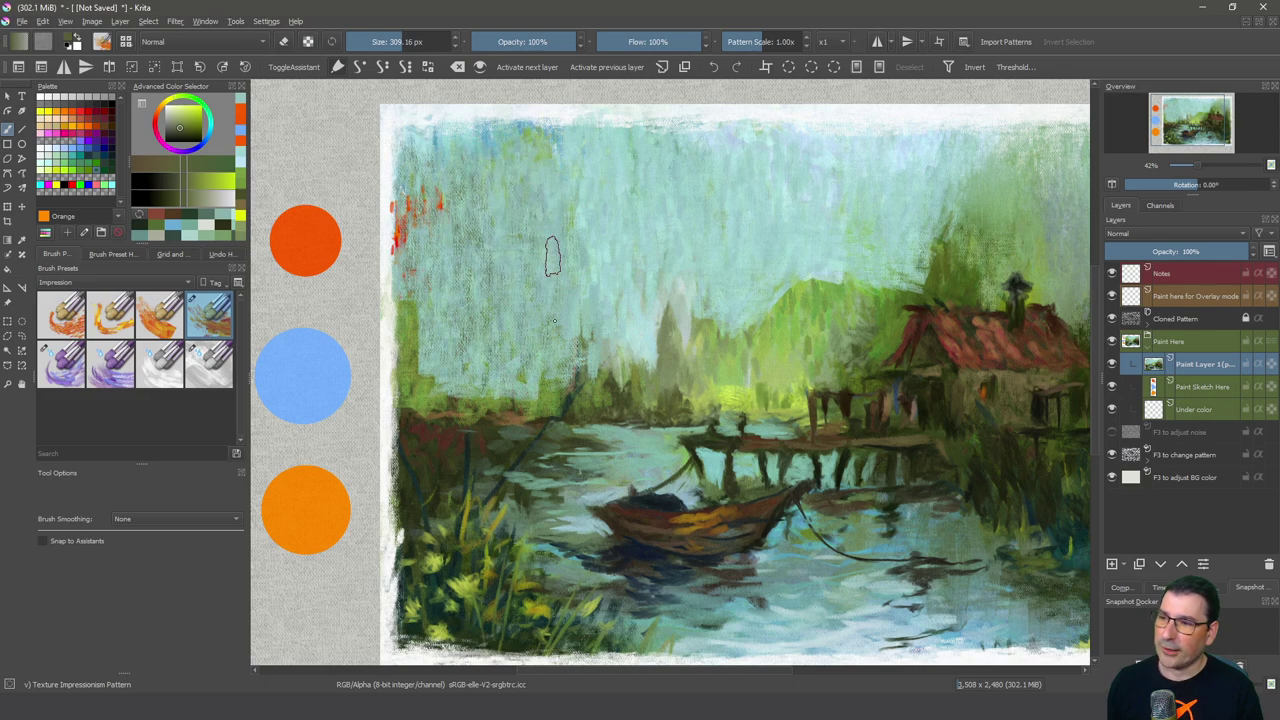
pyautogui.moveTo(521, 306); pyautogui.dragTo(598, 305)
pyautogui.keyDown('ctrl'); pyautogui.click(598, 305); pyautogui.keyUp('ctrl')
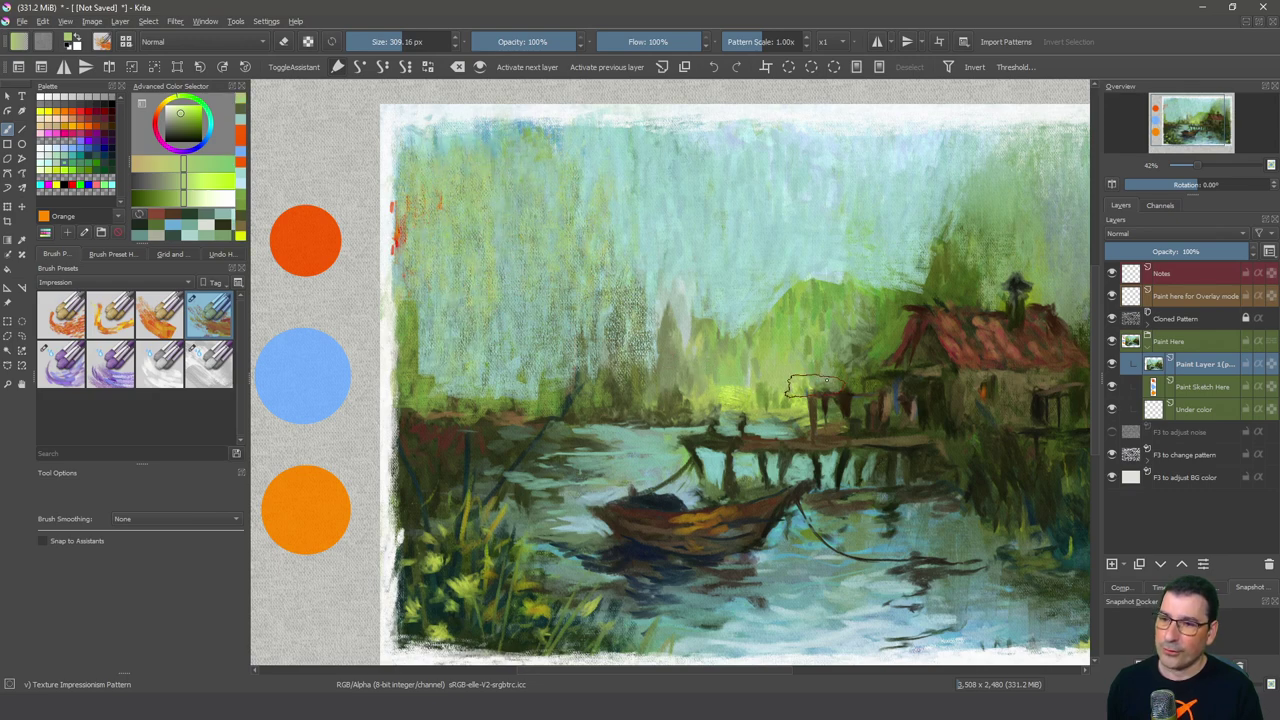
pyautogui.keyDown('ctrl'); pyautogui.click(982, 336); pyautogui.keyUp('ctrl')
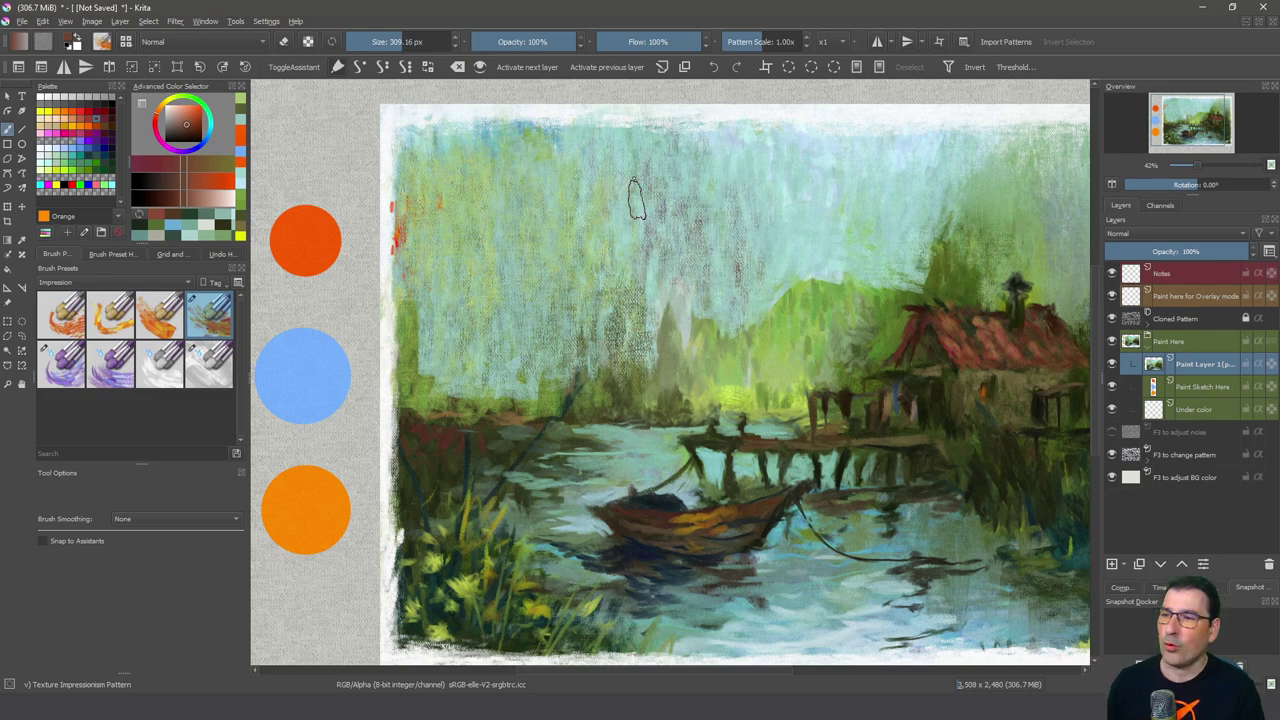
pyautogui.moveTo(620, 180); pyautogui.dragTo(466, 270)
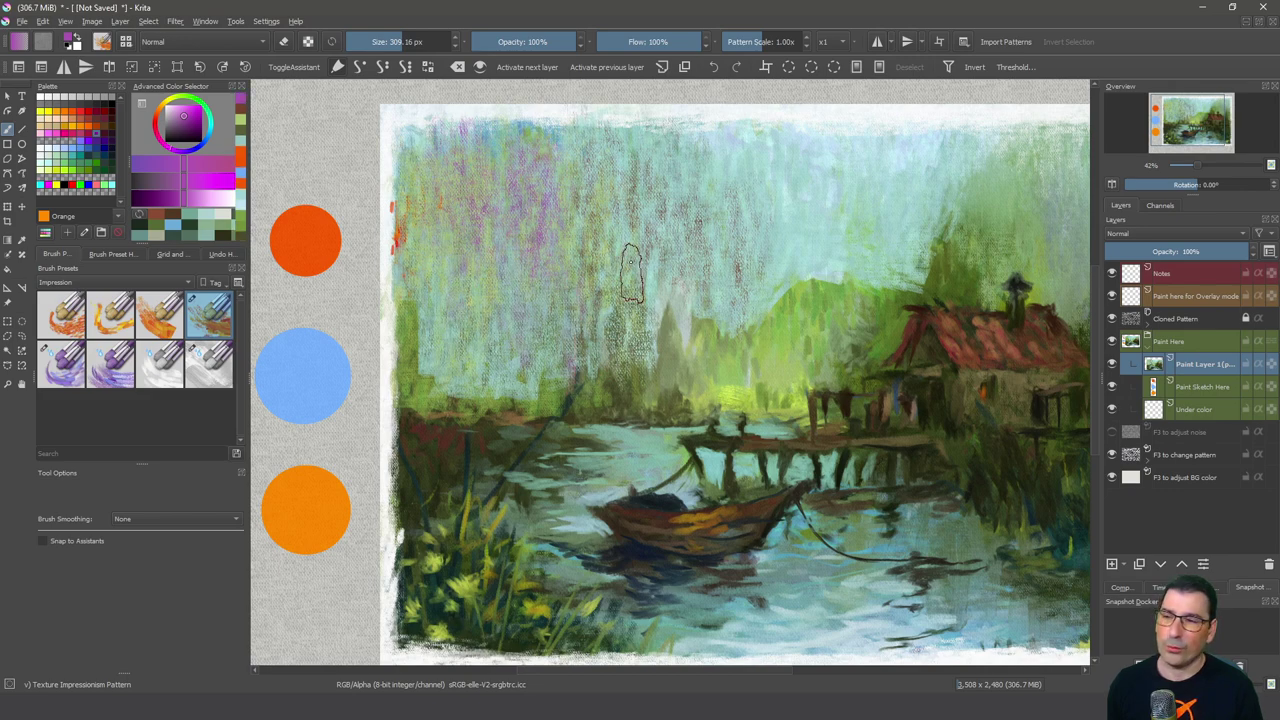
pyautogui.moveTo(623, 277)
pyautogui.mouseDown()
pyautogui.moveTo(663, 330)
pyautogui.moveTo(718, 285)
pyautogui.moveTo(722, 237)
pyautogui.moveTo(688, 180)
pyautogui.moveTo(678, 283)
pyautogui.mouseUp()
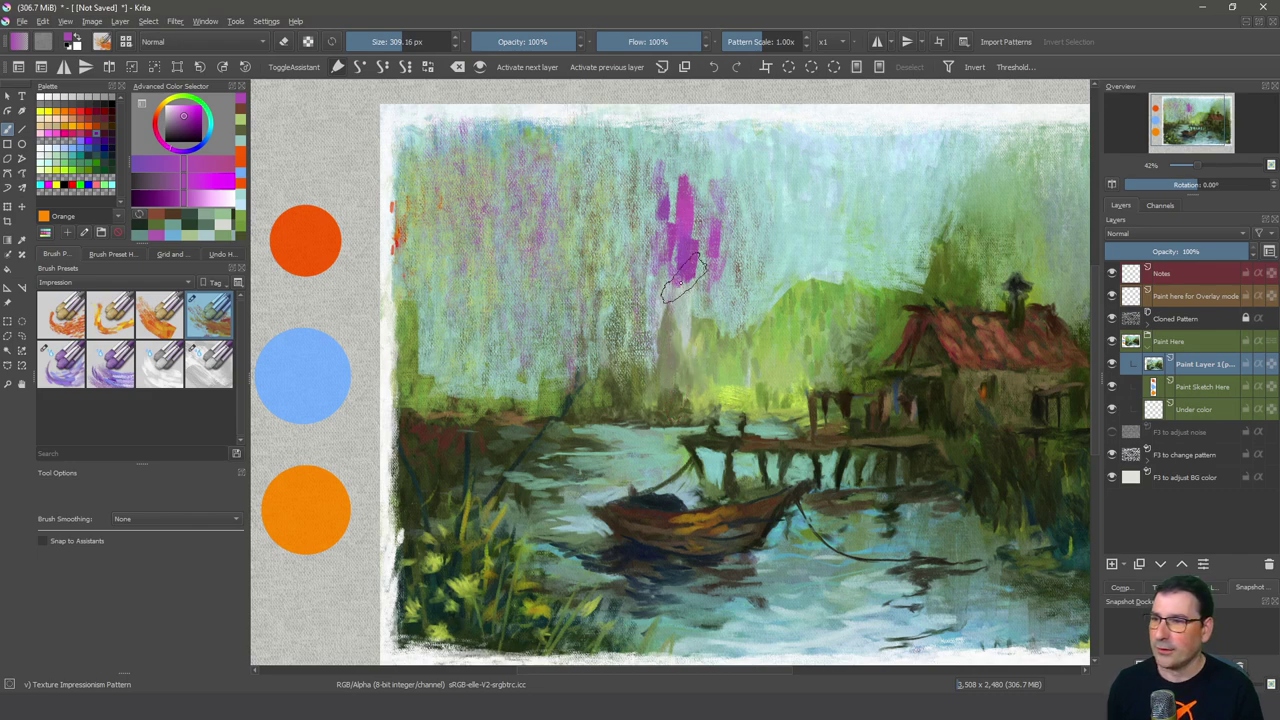
pyautogui.hotkey('ctrl', 'z')
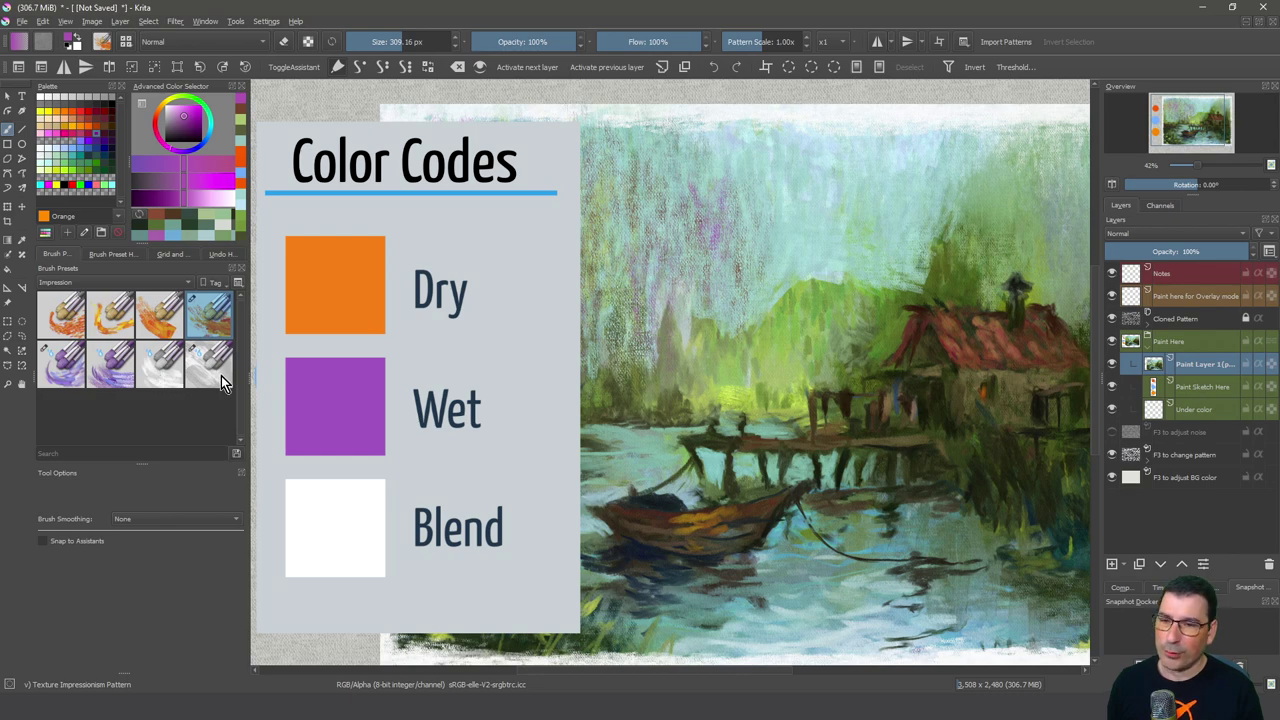
# - Select the Texture Impressionism Wet Blend-Big preset for blending the sky and treeline
pyautogui.click(221, 375)
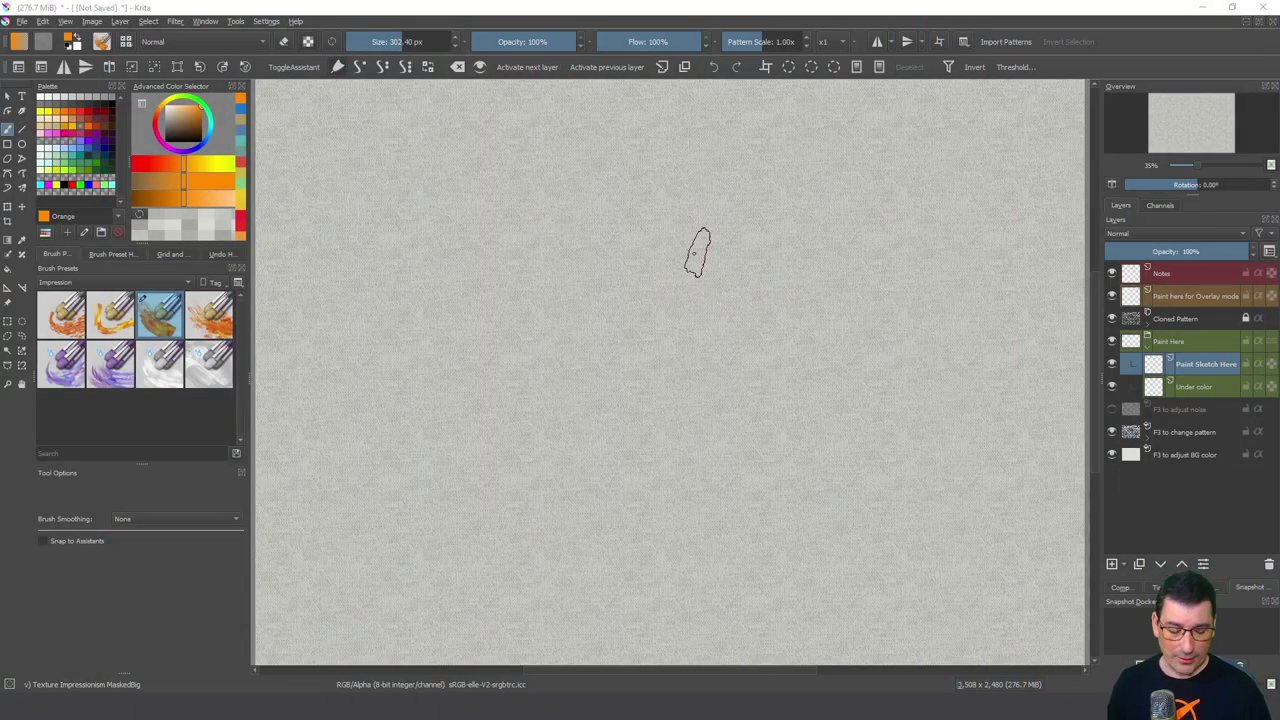
# - Brush a wide orange impasto band across the canvas's upper part and extend it rightward
pyautogui.moveTo(760, 225)
pyautogui.mouseDown()
pyautogui.moveTo(810, 216)
pyautogui.moveTo(455, 215)
pyautogui.moveTo(488, 234)
pyautogui.moveTo(822, 224)
pyautogui.moveTo(471, 214)
pyautogui.moveTo(543, 191)
pyautogui.moveTo(414, 206)
pyautogui.moveTo(408, 175)
pyautogui.moveTo(651, 206)
pyautogui.moveTo(700, 263)
pyautogui.moveTo(534, 206)
pyautogui.moveTo(457, 245)
pyautogui.moveTo(377, 263)
pyautogui.moveTo(480, 280)
pyautogui.moveTo(470, 225)
pyautogui.moveTo(481, 213)
pyautogui.mouseUp()
pyautogui.moveTo(733, 190)
pyautogui.mouseDown()
pyautogui.moveTo(739, 228)
pyautogui.moveTo(693, 303)
pyautogui.moveTo(856, 259)
pyautogui.moveTo(794, 237)
pyautogui.moveTo(836, 175)
pyautogui.moveTo(905, 207)
pyautogui.moveTo(817, 281)
pyautogui.moveTo(823, 305)
pyautogui.moveTo(693, 240)
pyautogui.mouseUp()
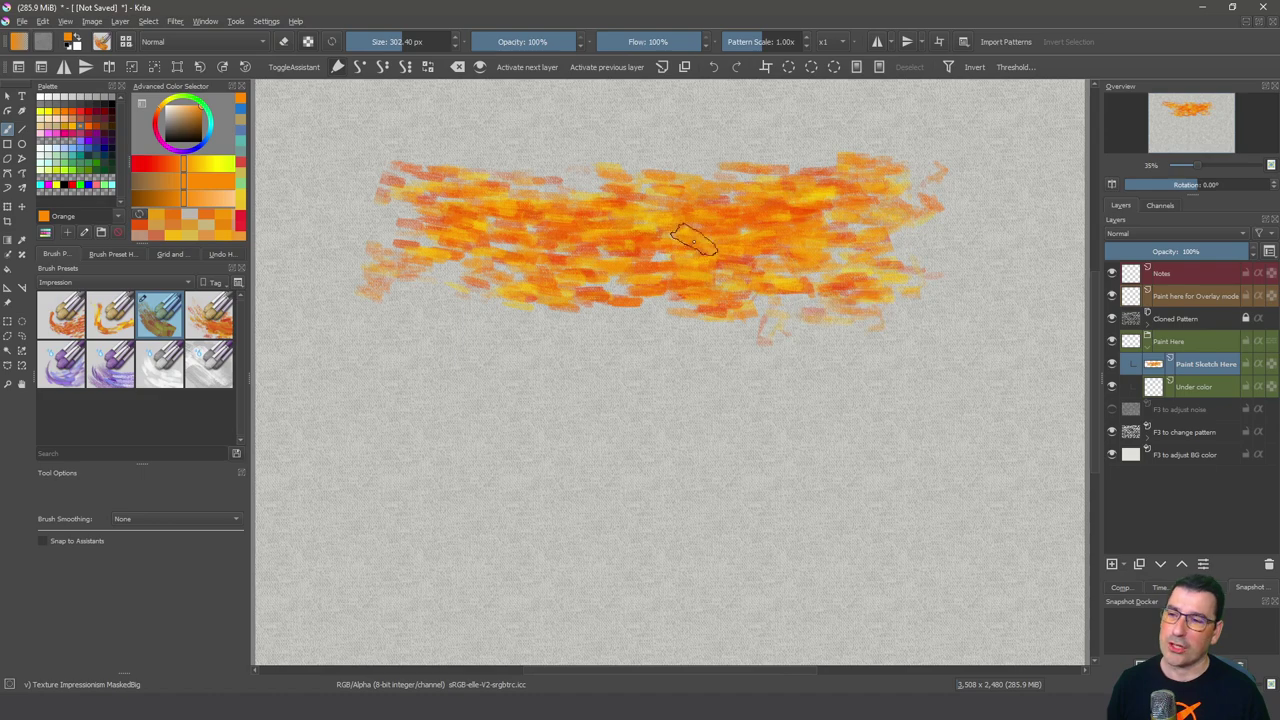
# - Switch the brush to an oil_bristle tip and paint a second orange band across the lower canvas
pyautogui.click(108, 40)
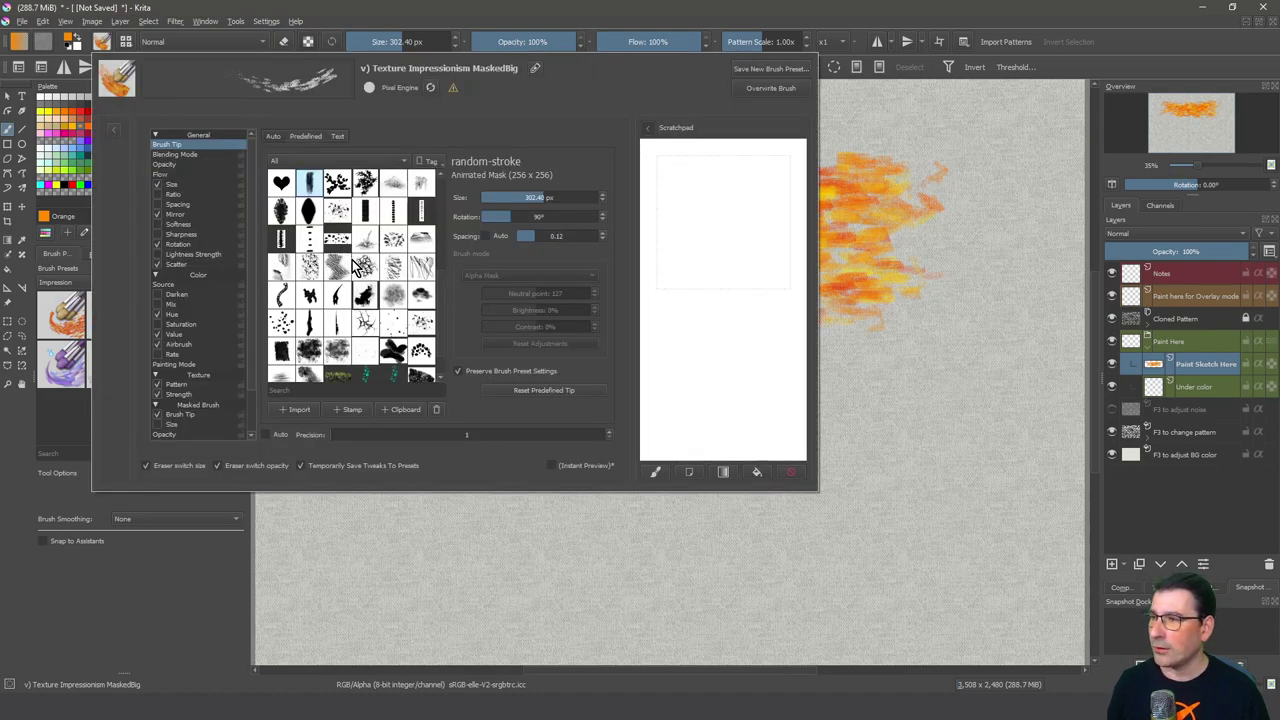
pyautogui.click(281, 212)
pyautogui.moveTo(880, 430)
pyautogui.mouseDown()
pyautogui.moveTo(917, 413)
pyautogui.moveTo(568, 418)
pyautogui.moveTo(828, 445)
pyautogui.moveTo(725, 459)
pyautogui.moveTo(742, 480)
pyautogui.moveTo(473, 436)
pyautogui.moveTo(695, 393)
pyautogui.moveTo(515, 386)
pyautogui.moveTo(797, 388)
pyautogui.moveTo(829, 393)
pyautogui.moveTo(775, 398)
pyautogui.moveTo(878, 406)
pyautogui.moveTo(936, 395)
pyautogui.moveTo(905, 468)
pyautogui.moveTo(662, 494)
pyautogui.moveTo(514, 480)
pyautogui.moveTo(750, 420)
pyautogui.mouseUp()
pyautogui.moveTo(575, 505)
pyautogui.mouseDown()
pyautogui.moveTo(480, 486)
pyautogui.moveTo(400, 443)
pyautogui.moveTo(449, 443)
pyautogui.mouseUp()
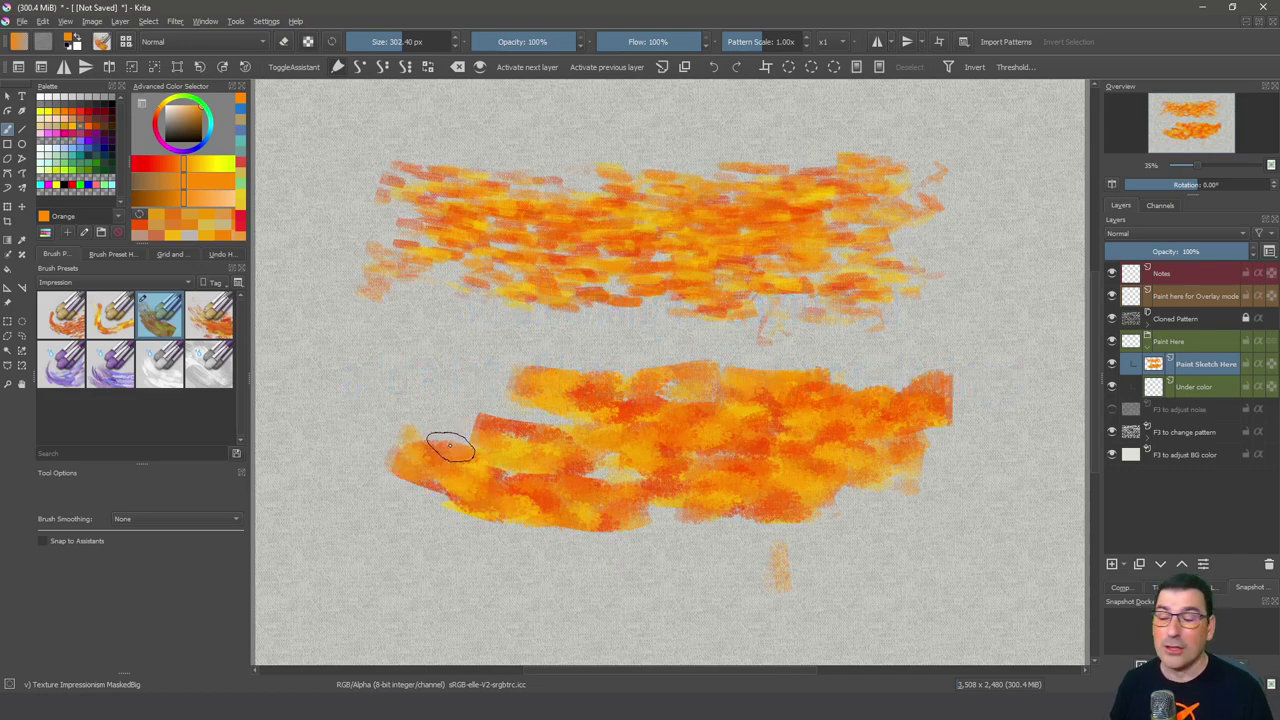
# - Apply a scattered-dot brush tip and paint an orange dotted band along the bottom
pyautogui.click(101, 42)
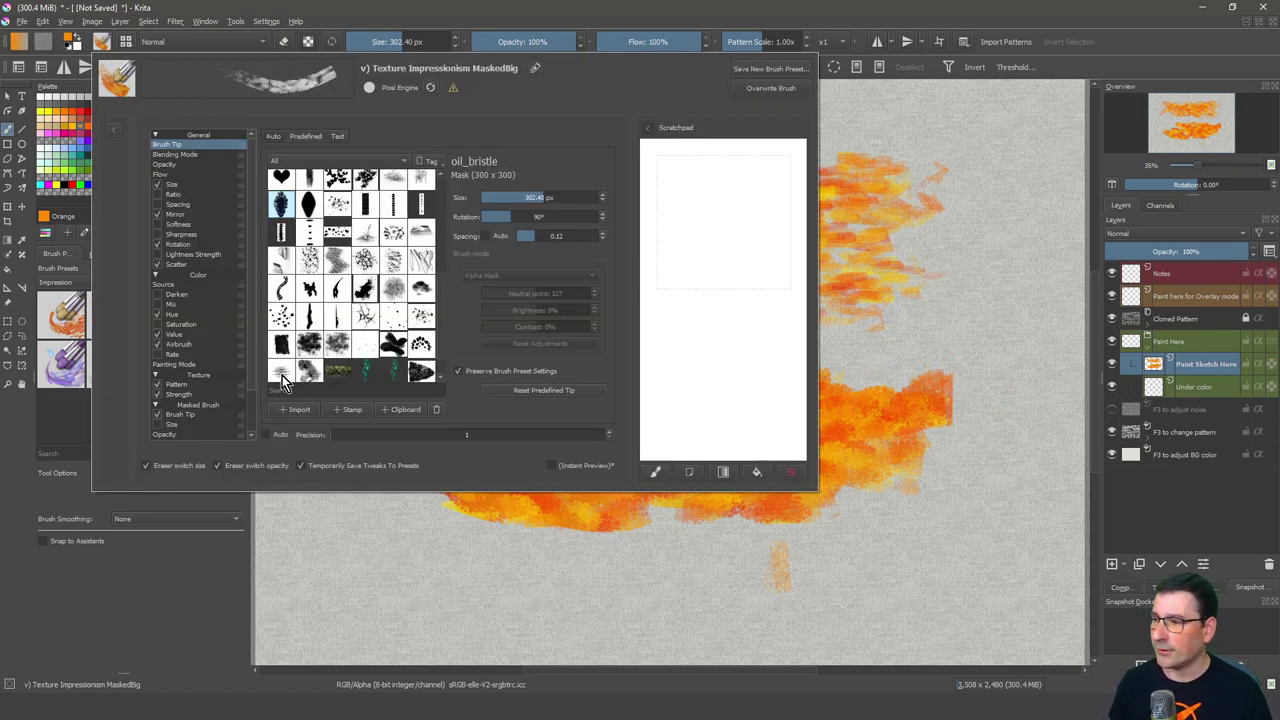
pyautogui.click(281, 328)
pyautogui.click(626, 588)
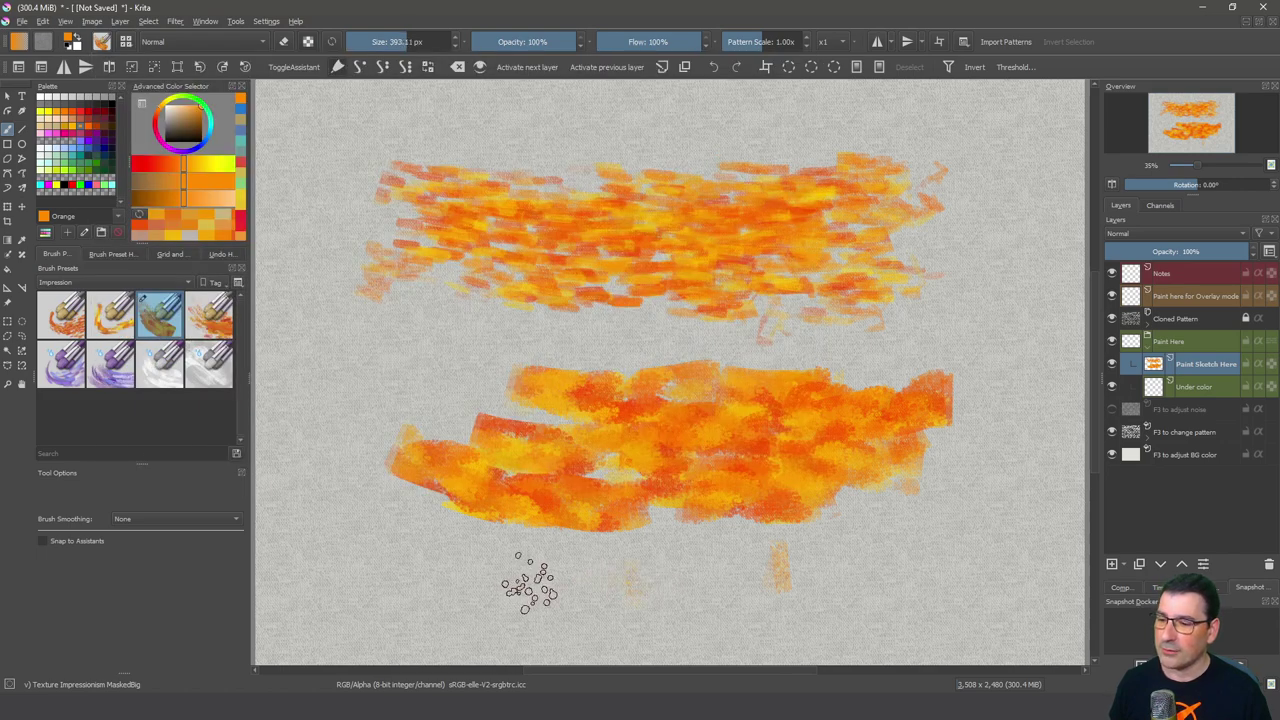
pyautogui.moveTo(488, 572)
pyautogui.mouseDown()
pyautogui.moveTo(886, 571)
pyautogui.moveTo(779, 575)
pyautogui.moveTo(848, 568)
pyautogui.moveTo(740, 600)
pyautogui.moveTo(530, 605)
pyautogui.moveTo(400, 590)
pyautogui.moveTo(345, 565)
pyautogui.mouseUp()
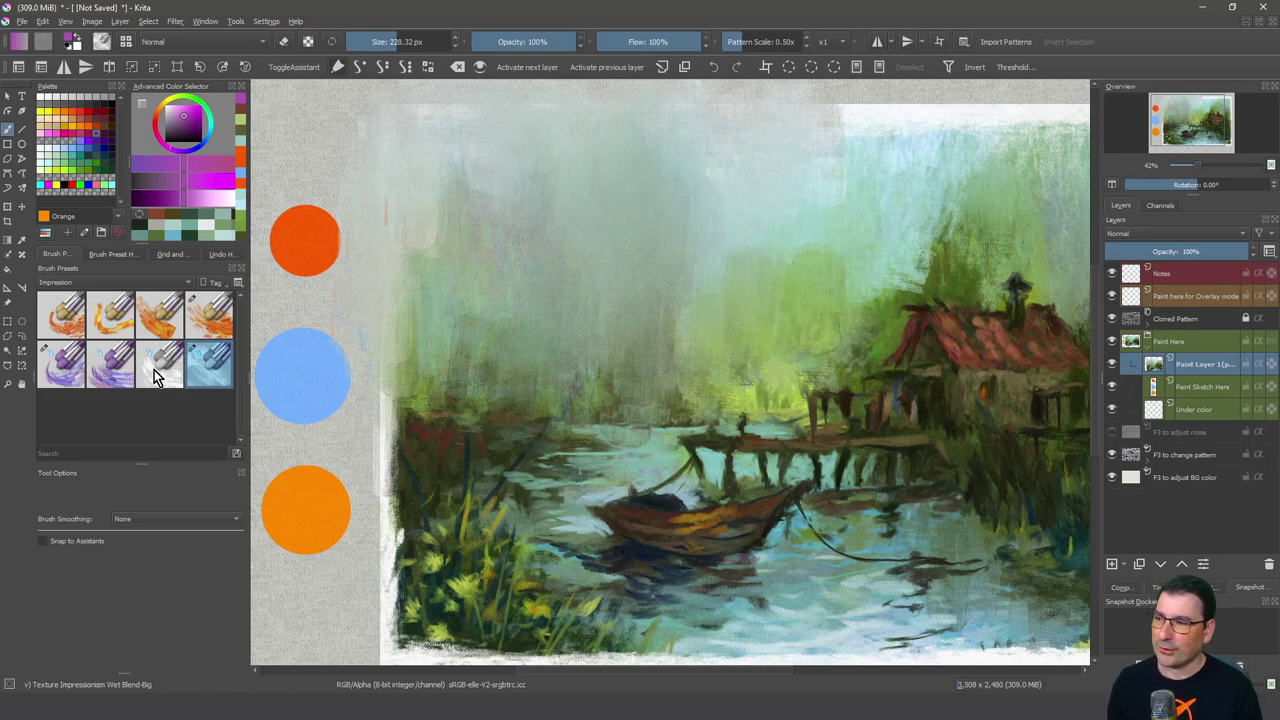
# - With the Texture Impressionism Wet brush, test sky and dark strokes, then paint a green vertical tree stroke
pyautogui.click(64, 369)
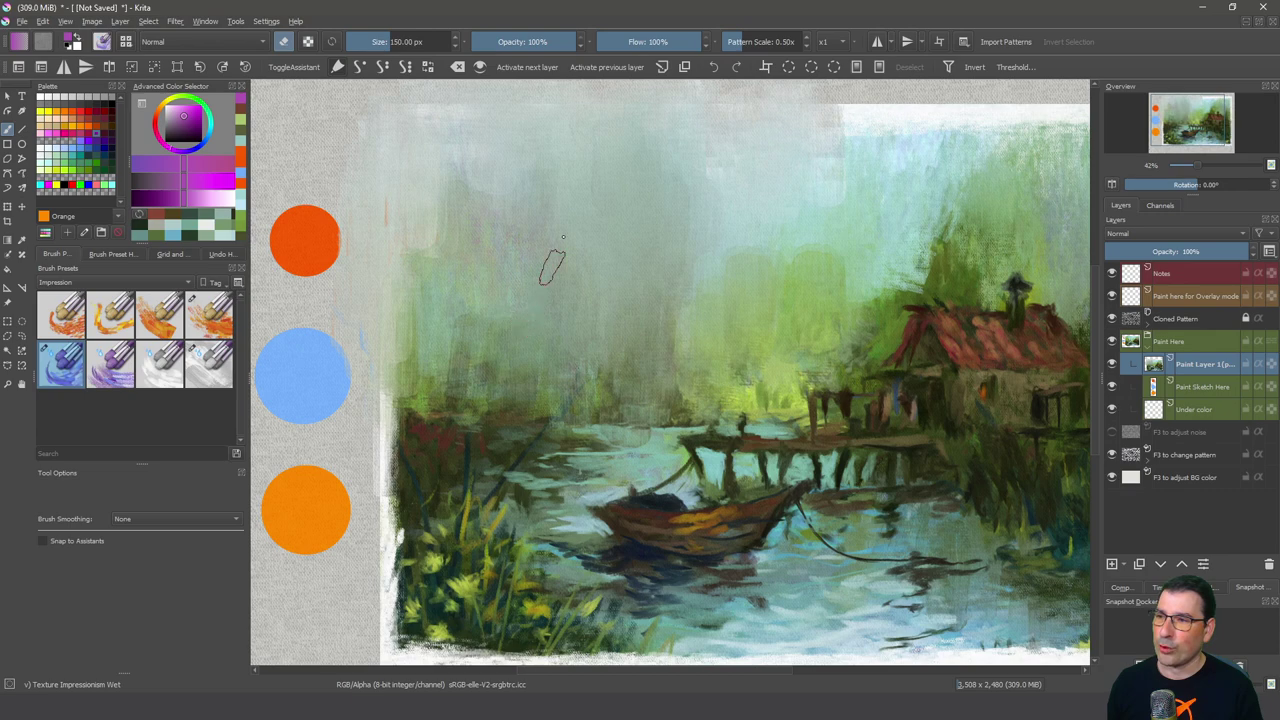
pyautogui.moveTo(624, 198); pyautogui.dragTo(645, 245)
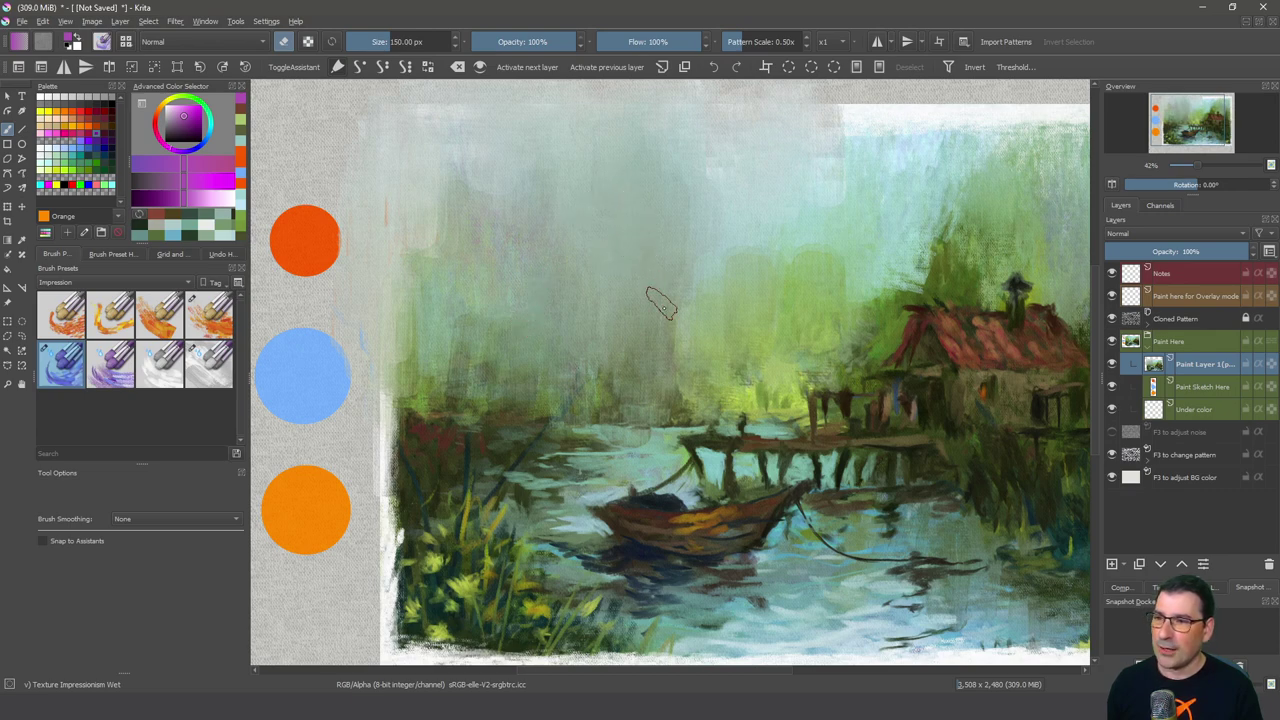
pyautogui.keyDown('ctrl'); pyautogui.click(505, 465); pyautogui.keyUp('ctrl')
pyautogui.moveTo(595, 200); pyautogui.dragTo(617, 248)
pyautogui.hotkey('ctrl', 'z')
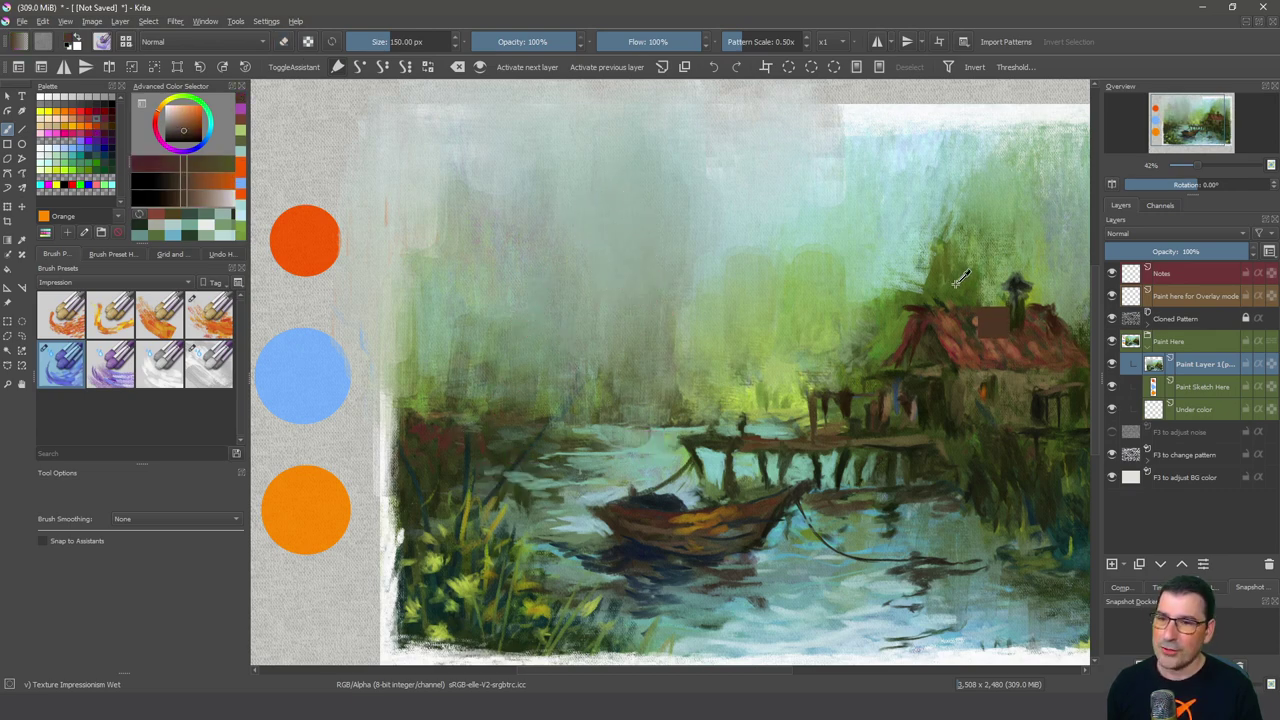
pyautogui.keyDown('ctrl'); pyautogui.click(571, 237); pyautogui.keyUp('ctrl')
pyautogui.moveTo(597, 198)
pyautogui.mouseDown()
pyautogui.moveTo(625, 290)
pyautogui.moveTo(613, 272)
pyautogui.moveTo(556, 298)
pyautogui.mouseUp()
# - Widen the tree with Avocado green and add Chlorophyll yellow-green highlights near its top
pyautogui.click(94, 171)
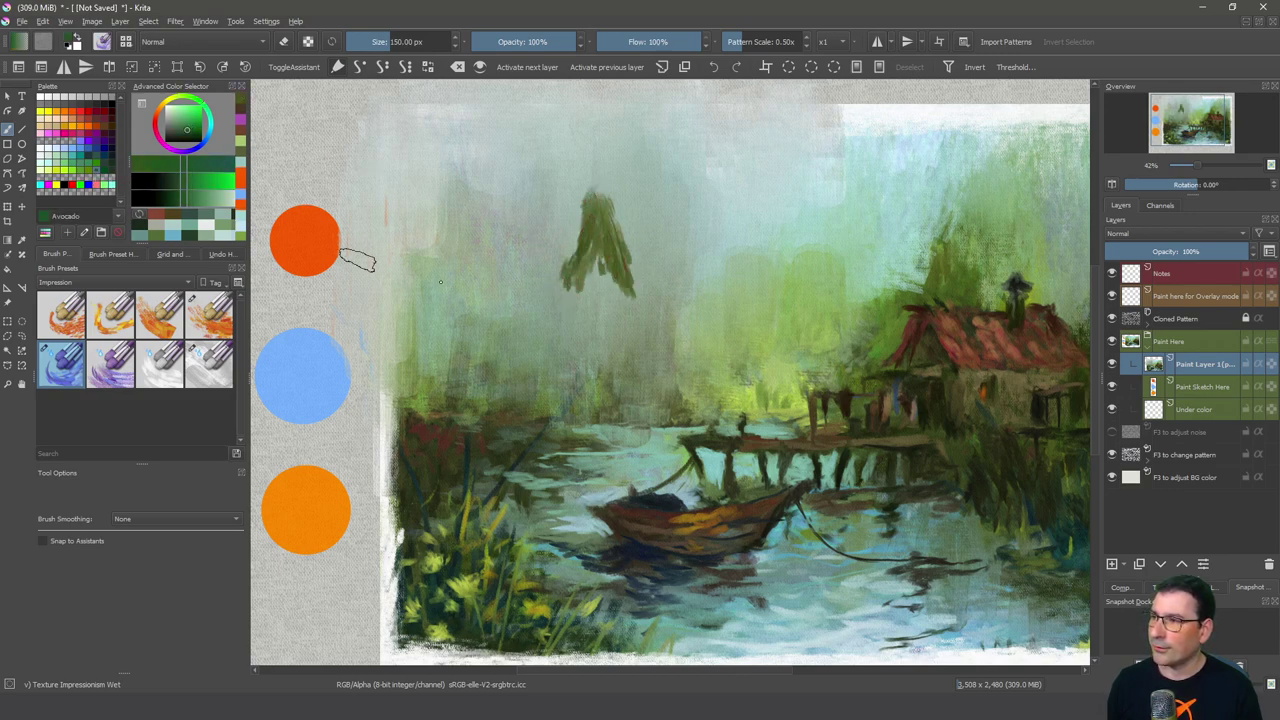
pyautogui.moveTo(590, 192)
pyautogui.mouseDown()
pyautogui.moveTo(540, 308)
pyautogui.moveTo(562, 290)
pyautogui.moveTo(572, 326)
pyautogui.mouseUp()
pyautogui.moveTo(598, 252); pyautogui.dragTo(592, 332)
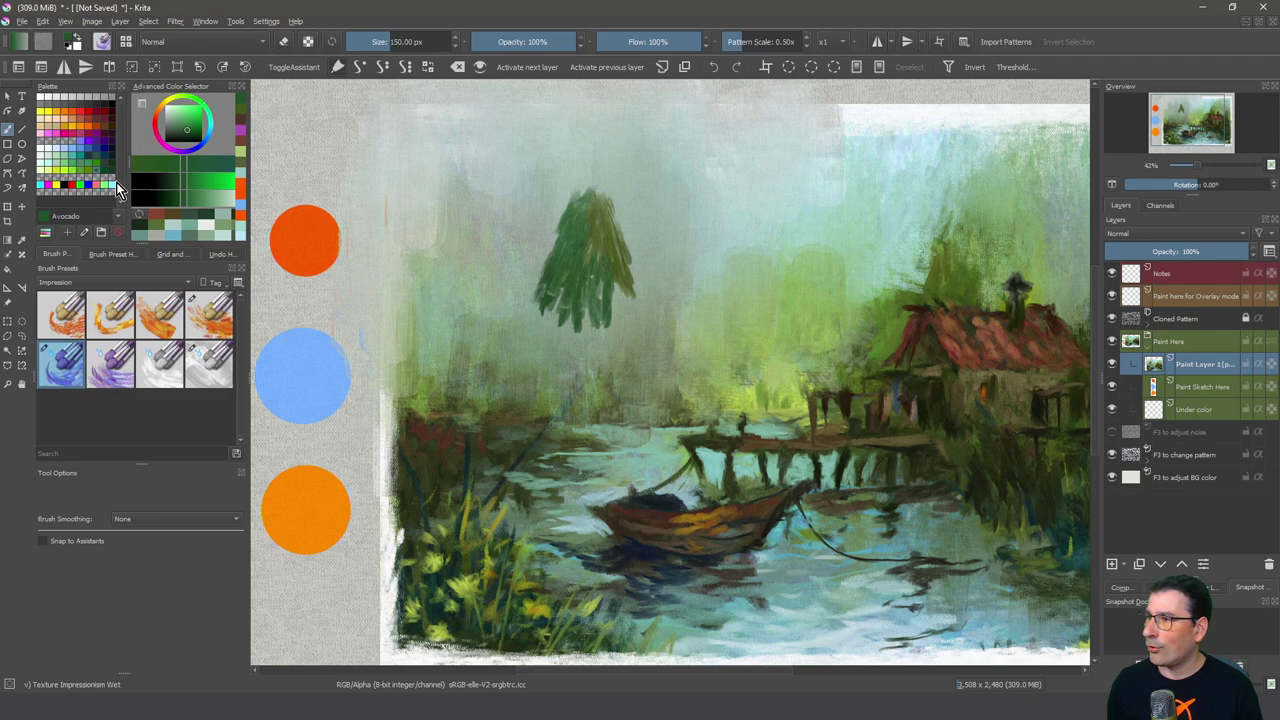
pyautogui.click(97, 180)
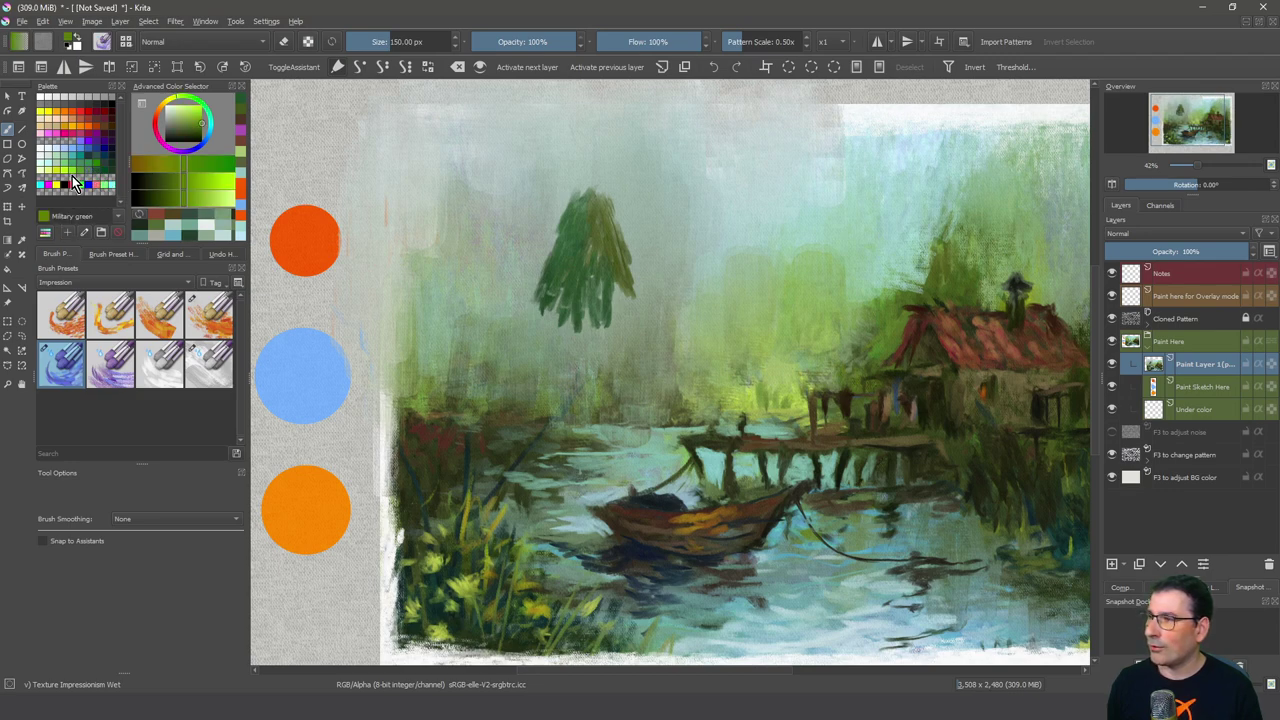
pyautogui.click(73, 171)
pyautogui.moveTo(602, 224)
pyautogui.mouseDown()
pyautogui.moveTo(612, 284)
pyautogui.moveTo(588, 296)
pyautogui.moveTo(640, 318)
pyautogui.moveTo(600, 197)
pyautogui.mouseUp()
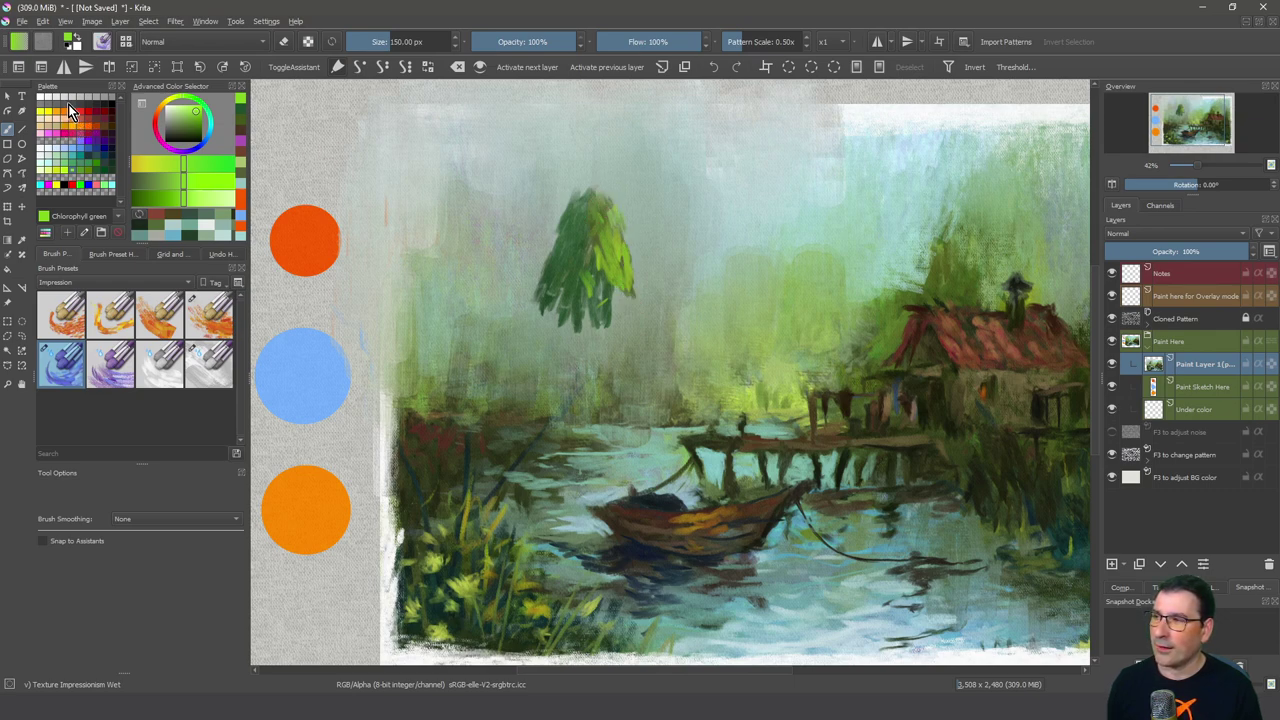
# - Switch to the Default palette and paint Chlorophyll lime-green highlights down the tree's right side
pyautogui.click(120, 218)
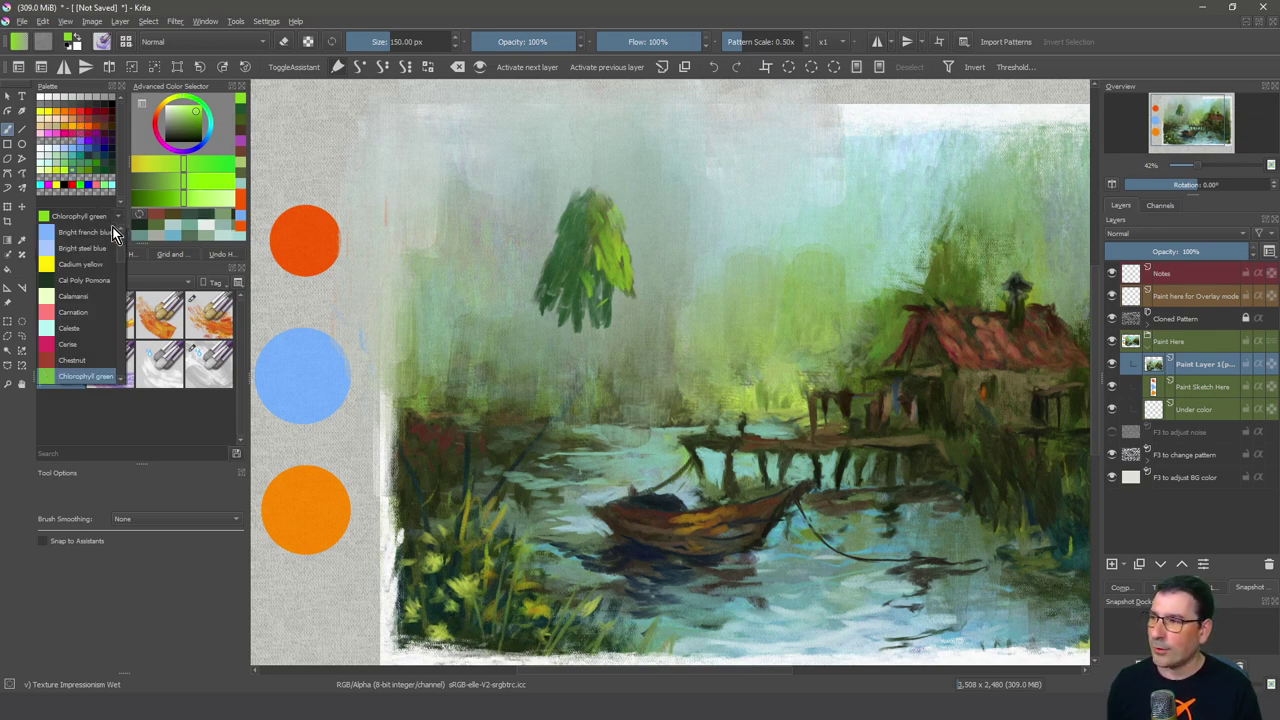
pyautogui.click(82, 204)
pyautogui.click(46, 234)
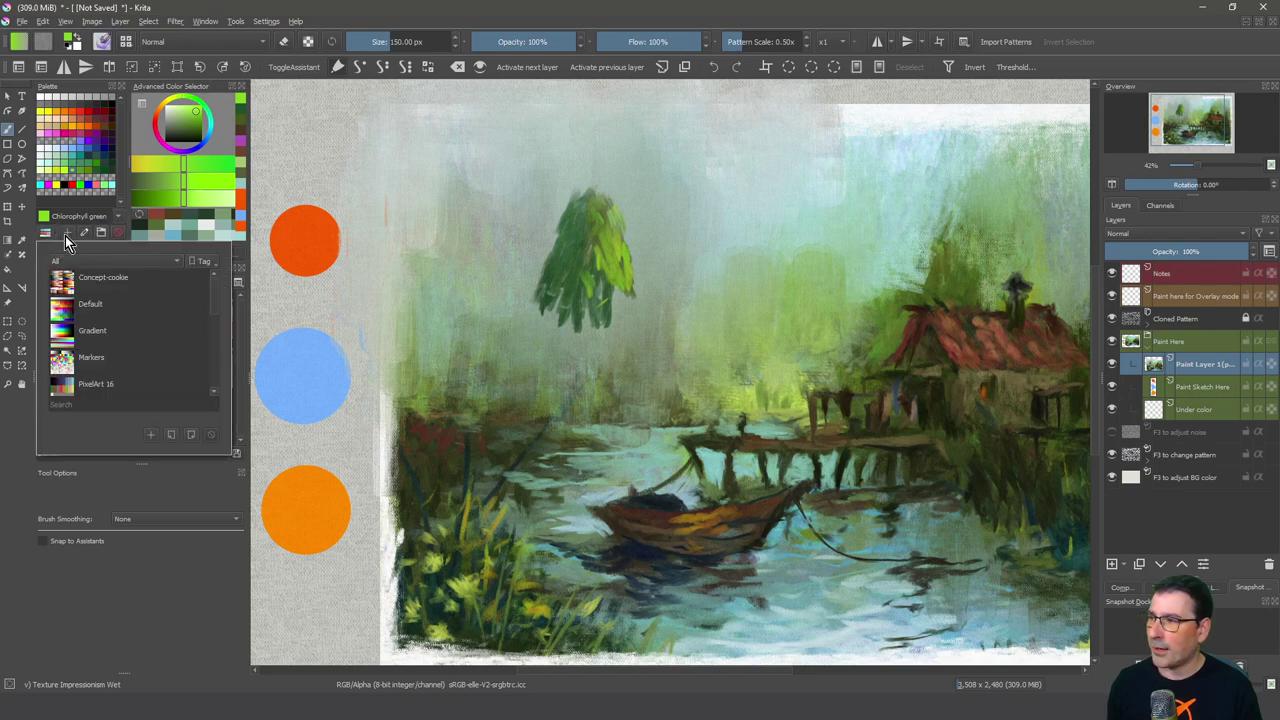
pyautogui.click(119, 310)
pyautogui.click(81, 205)
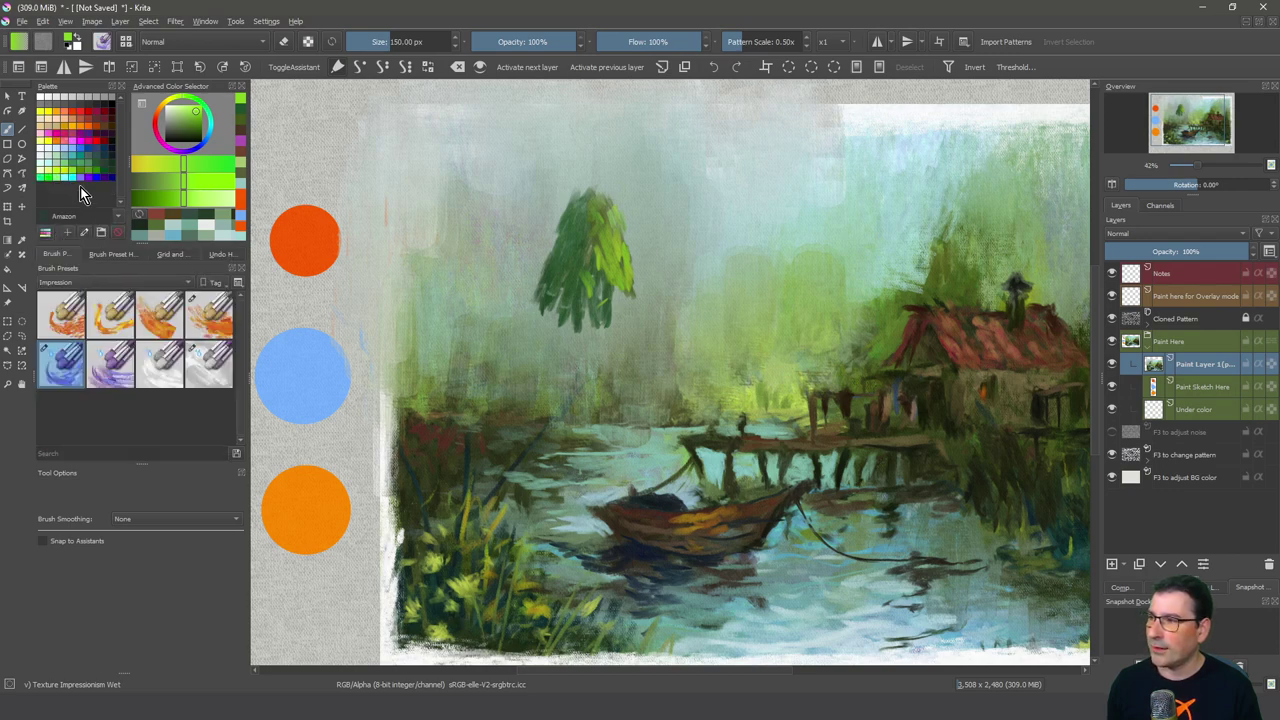
pyautogui.click(74, 171)
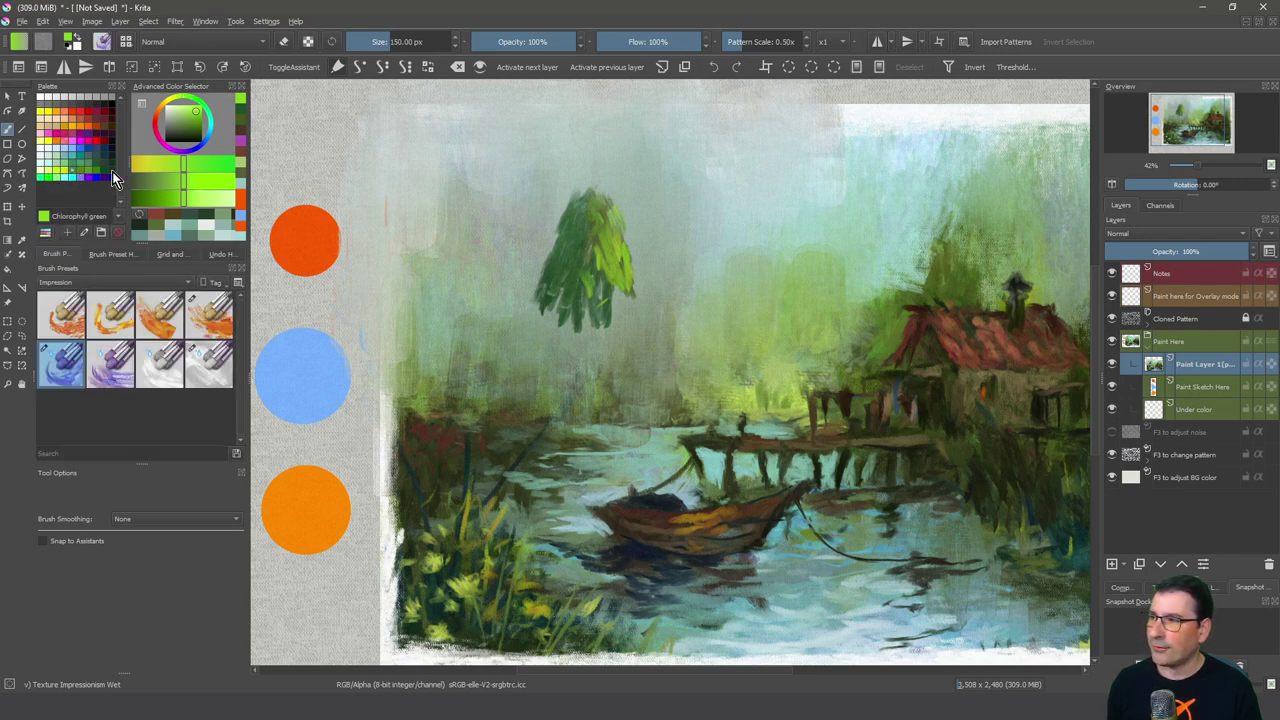
pyautogui.moveTo(602, 328)
pyautogui.mouseDown()
pyautogui.moveTo(622, 290)
pyautogui.moveTo(636, 307)
pyautogui.moveTo(636, 289)
pyautogui.moveTo(638, 331)
pyautogui.moveTo(628, 366)
pyautogui.mouseUp()
# - Shade the tree's left side with sampled dark green and extend the treetop into a point
pyautogui.keyDown('ctrl'); pyautogui.click(600, 298); pyautogui.keyUp('ctrl')
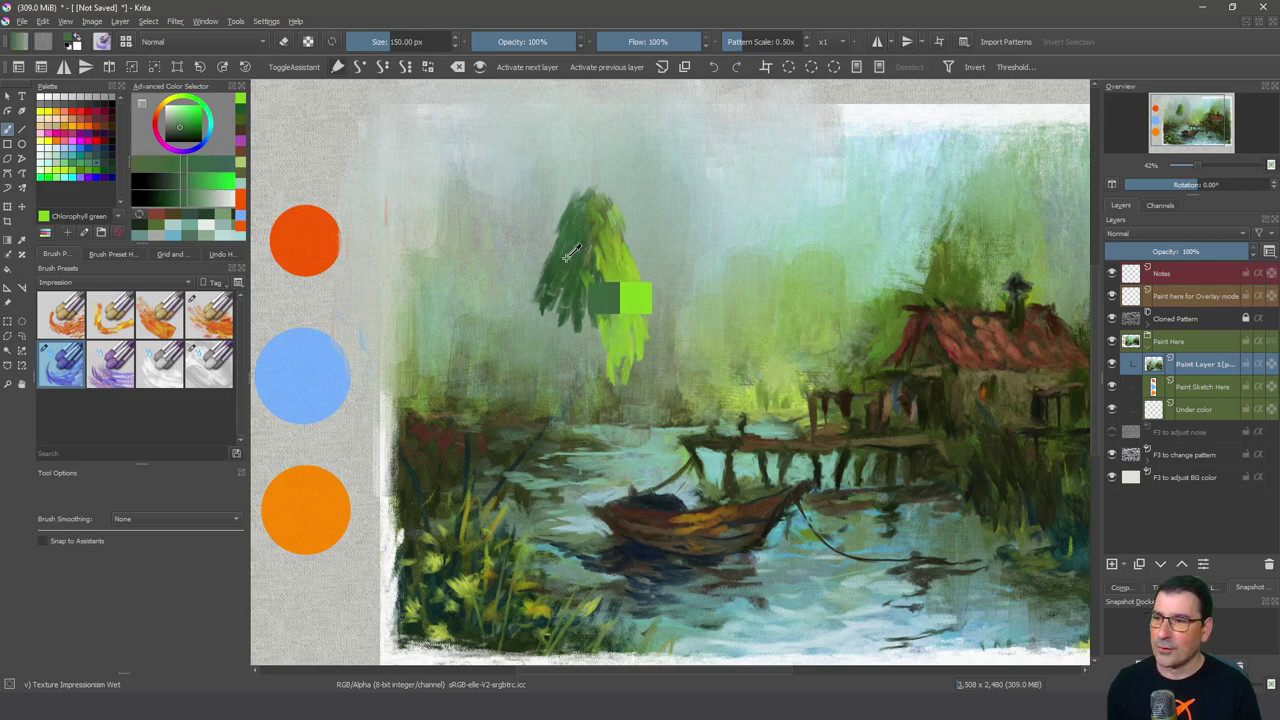
pyautogui.moveTo(548, 285)
pyautogui.mouseDown()
pyautogui.moveTo(535, 374)
pyautogui.moveTo(570, 339)
pyautogui.moveTo(626, 358)
pyautogui.moveTo(606, 383)
pyautogui.moveTo(630, 376)
pyautogui.moveTo(622, 393)
pyautogui.moveTo(627, 376)
pyautogui.moveTo(539, 378)
pyautogui.moveTo(585, 315)
pyautogui.mouseUp()
pyautogui.moveTo(590, 208)
pyautogui.mouseDown()
pyautogui.moveTo(600, 165)
pyautogui.moveTo(612, 222)
pyautogui.mouseUp()
pyautogui.moveTo(525, 365); pyautogui.dragTo(547, 385)
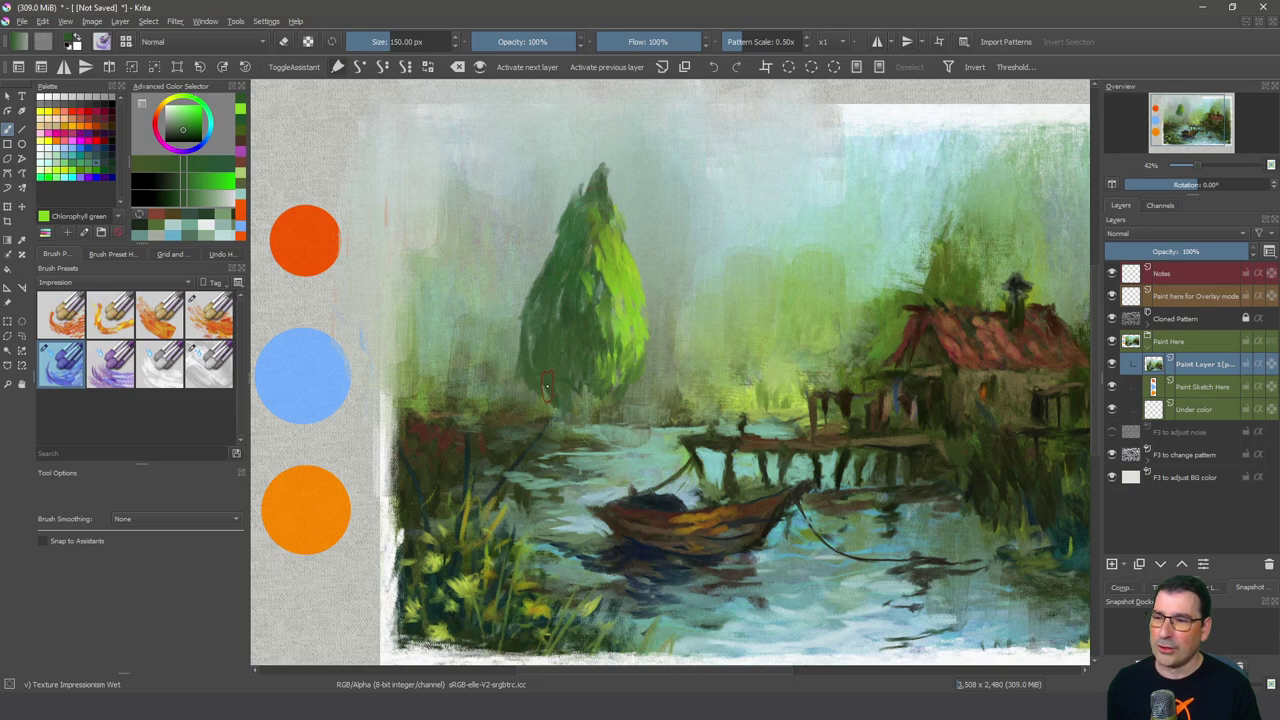
# - Stroke blue, near-black, then blue-violet down the tree's upper-left edge
pyautogui.keyDown('ctrl'); pyautogui.click(686, 329); pyautogui.keyUp('ctrl')
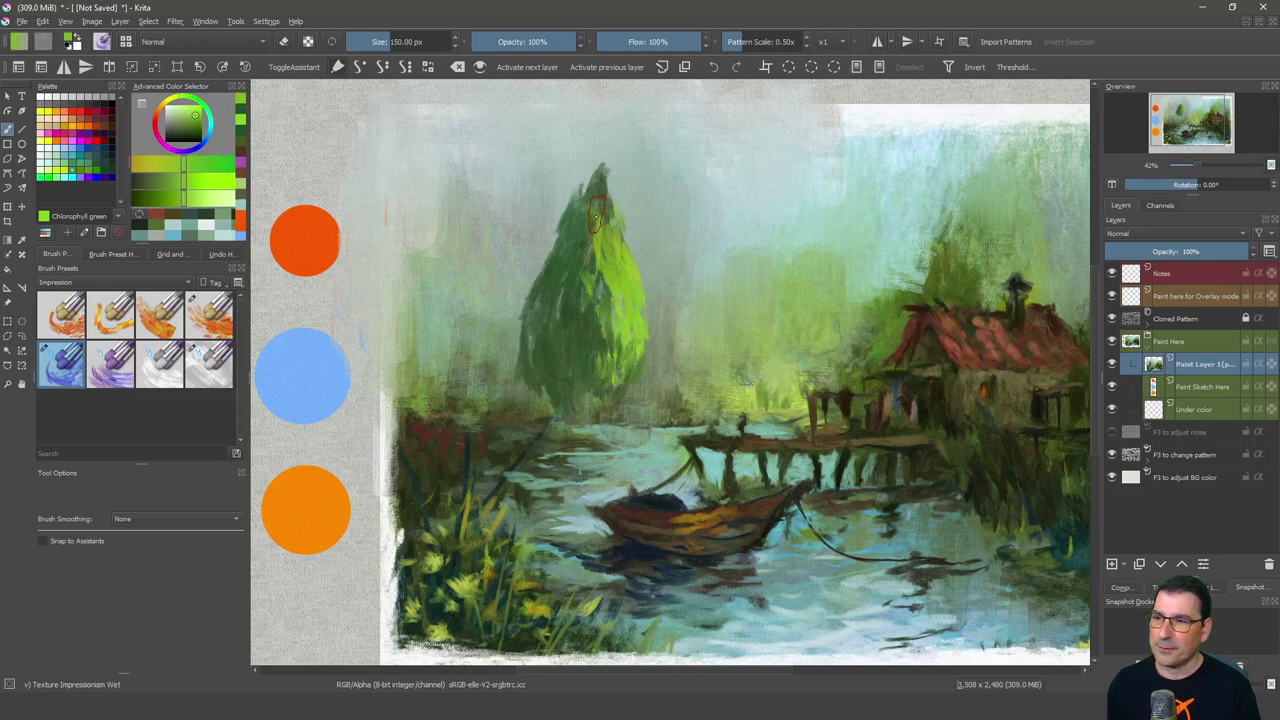
pyautogui.moveTo(208, 138); pyautogui.dragTo(204, 142)
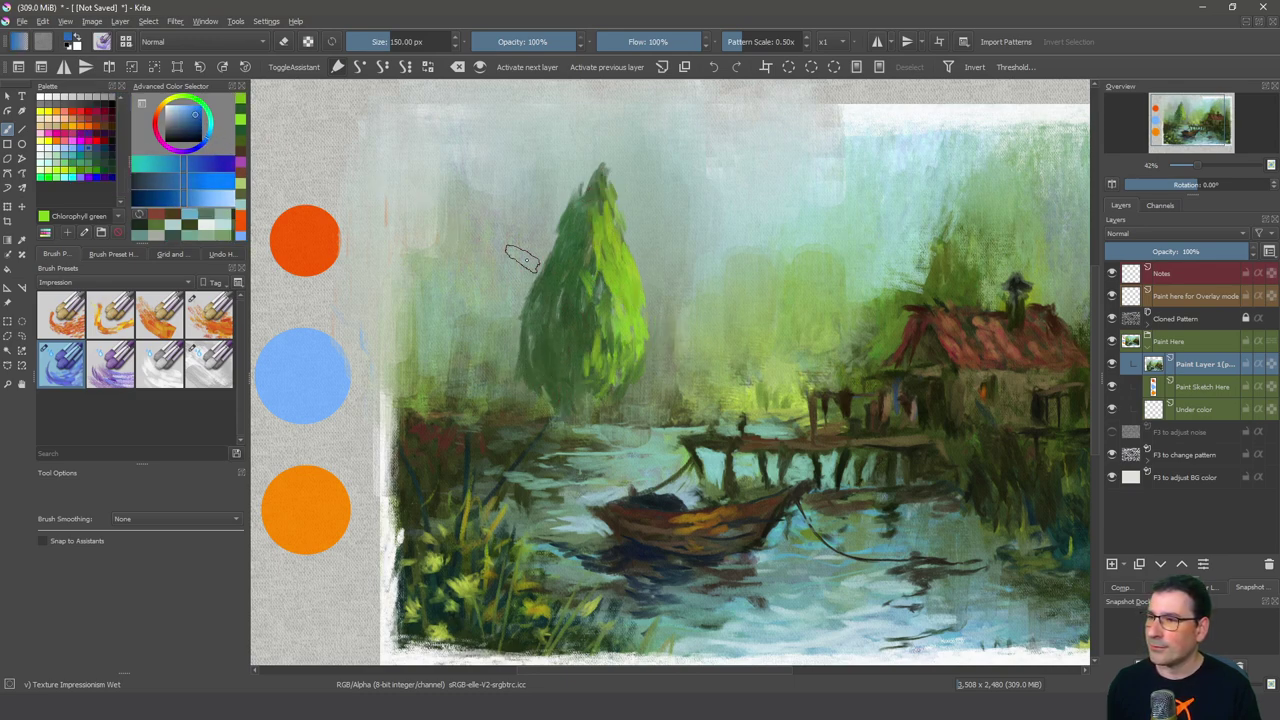
pyautogui.moveTo(580, 198); pyautogui.dragTo(548, 285)
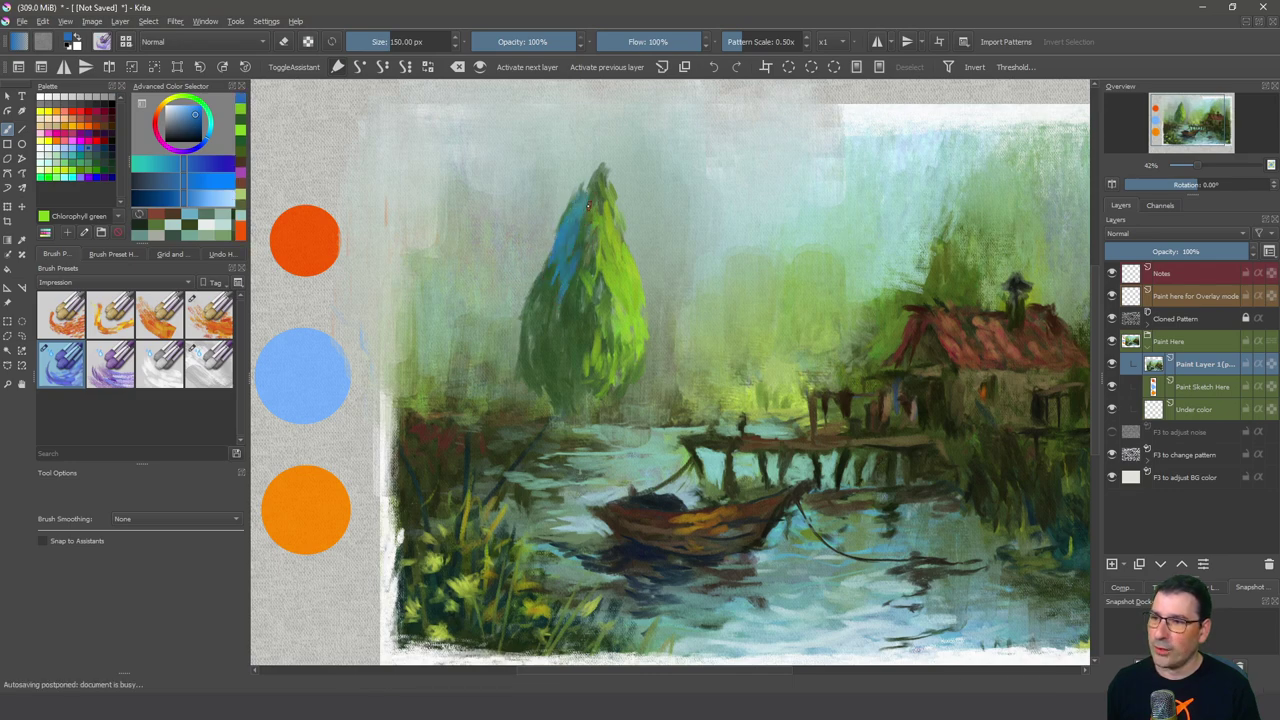
pyautogui.moveTo(208, 142); pyautogui.dragTo(189, 154)
pyautogui.moveTo(548, 323); pyautogui.dragTo(549, 300)
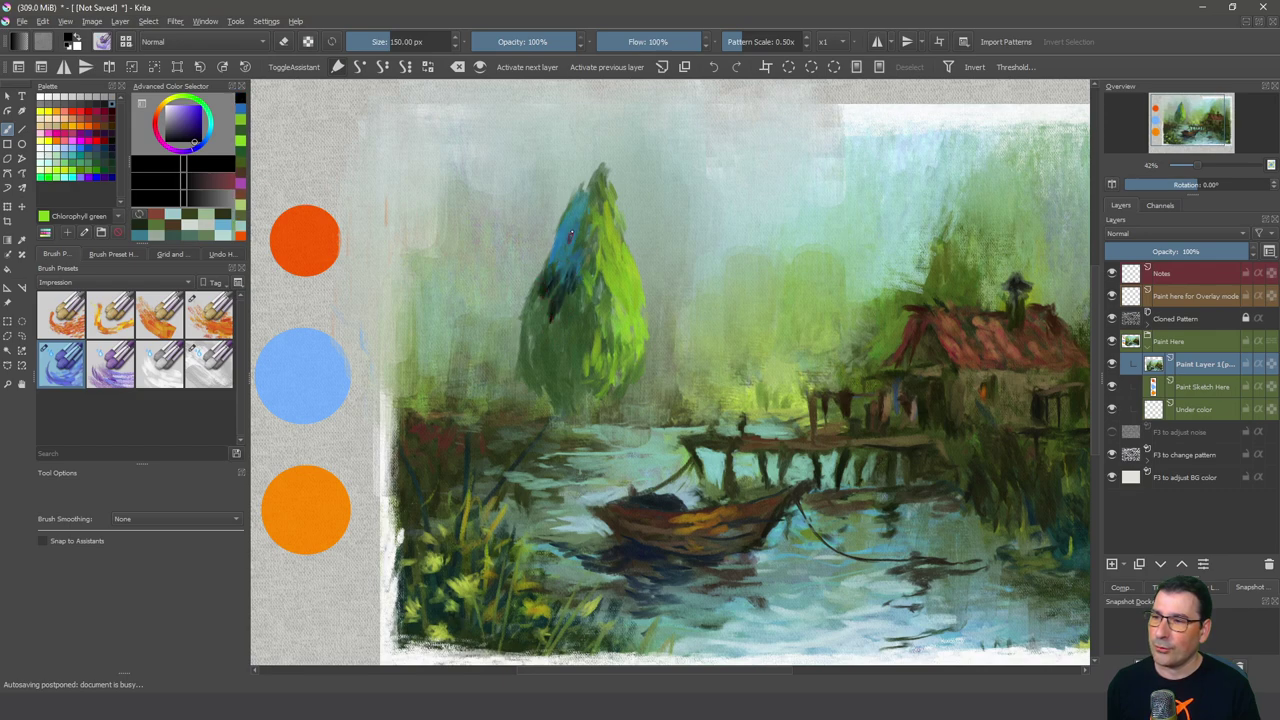
pyautogui.moveTo(571, 235)
pyautogui.mouseDown()
pyautogui.moveTo(562, 262)
pyautogui.moveTo(582, 245)
pyautogui.moveTo(558, 335)
pyautogui.mouseUp()
pyautogui.click(196, 128)
pyautogui.moveTo(560, 280)
pyautogui.mouseDown()
pyautogui.moveTo(567, 348)
pyautogui.moveTo(593, 320)
pyautogui.moveTo(553, 330)
pyautogui.moveTo(528, 284)
pyautogui.mouseUp()
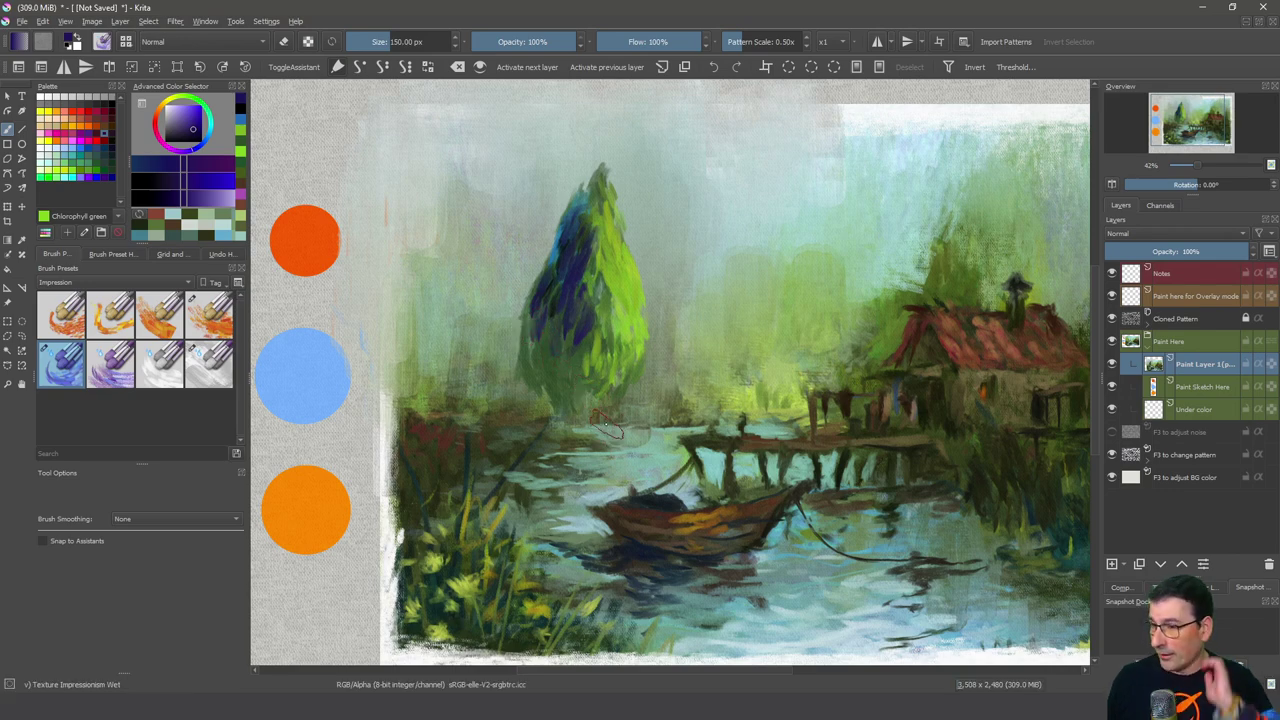
# - Blend the blue-violet tree strokes with the Texture Impressionism Wet Blend preset, then compare other wet presets
pyautogui.click(160, 365)
pyautogui.moveTo(556, 352)
pyautogui.mouseDown()
pyautogui.moveTo(562, 284)
pyautogui.moveTo(577, 330)
pyautogui.moveTo(560, 264)
pyautogui.moveTo(547, 328)
pyautogui.moveTo(541, 288)
pyautogui.moveTo(536, 380)
pyautogui.moveTo(514, 330)
pyautogui.moveTo(506, 375)
pyautogui.moveTo(524, 395)
pyautogui.moveTo(557, 271)
pyautogui.moveTo(536, 348)
pyautogui.moveTo(577, 305)
pyautogui.moveTo(588, 315)
pyautogui.moveTo(595, 275)
pyautogui.moveTo(616, 326)
pyautogui.mouseUp()
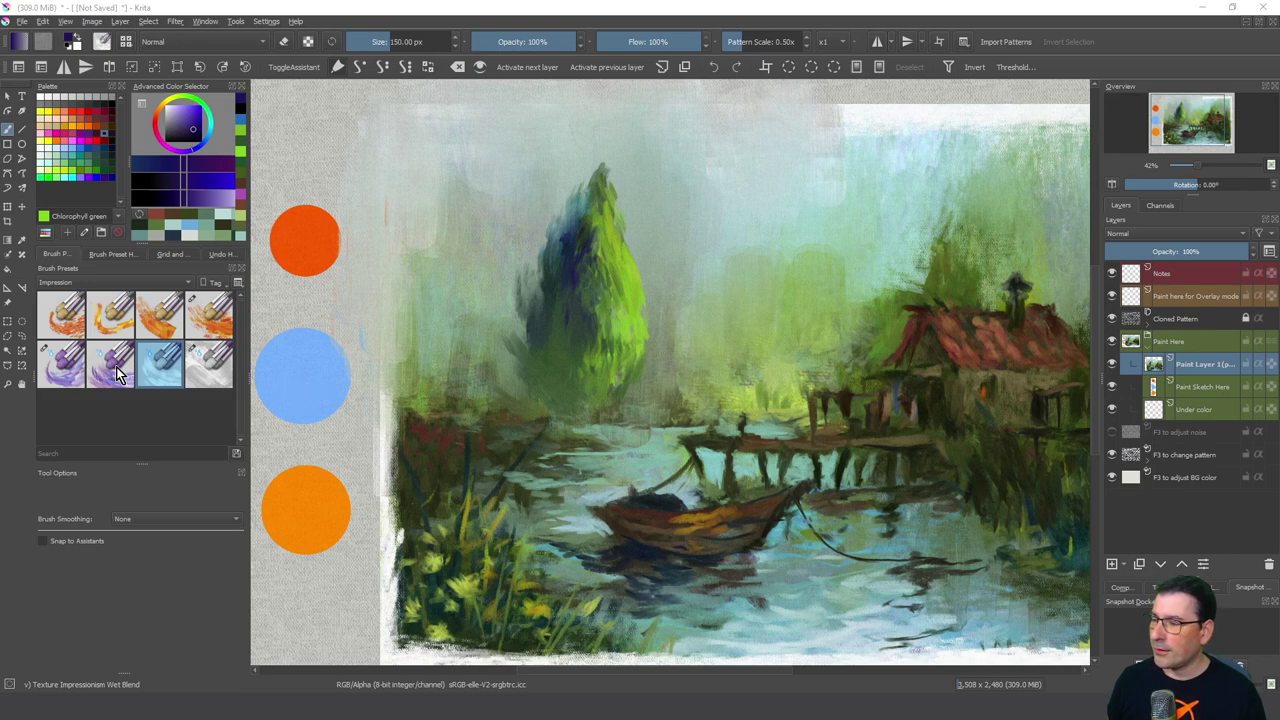
pyautogui.click(62, 368)
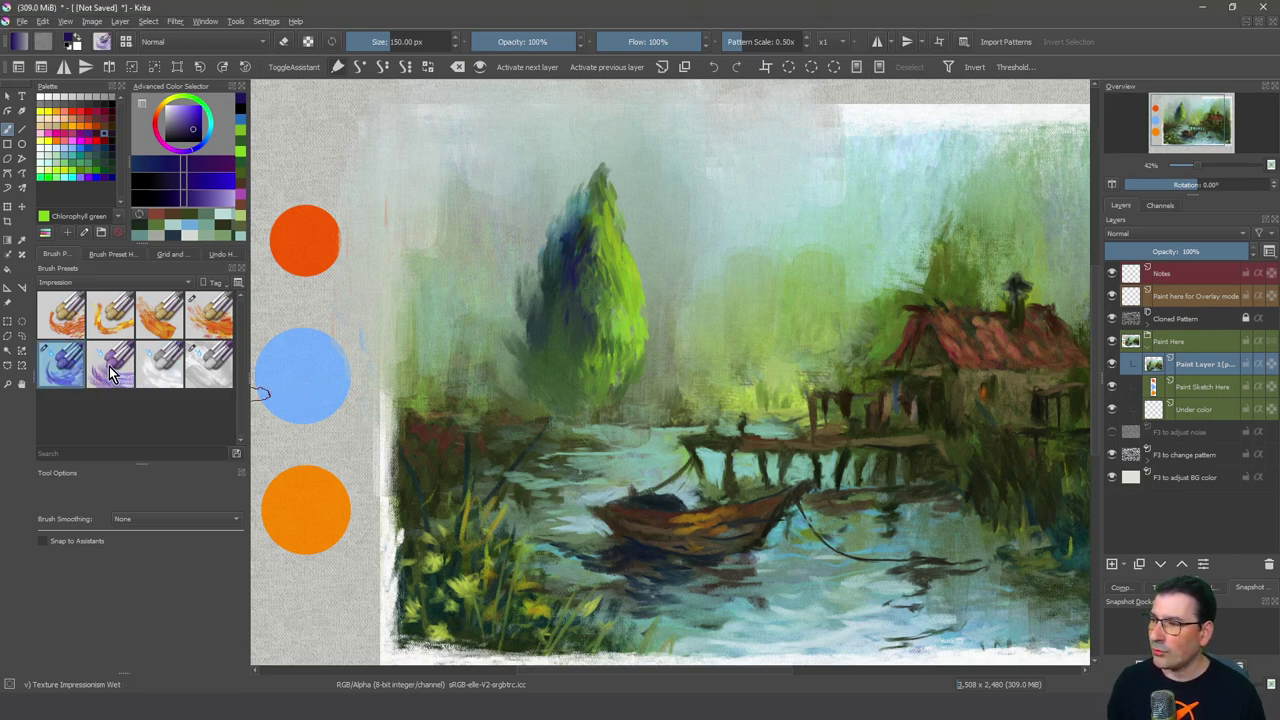
pyautogui.click(110, 370)
pyautogui.click(62, 370)
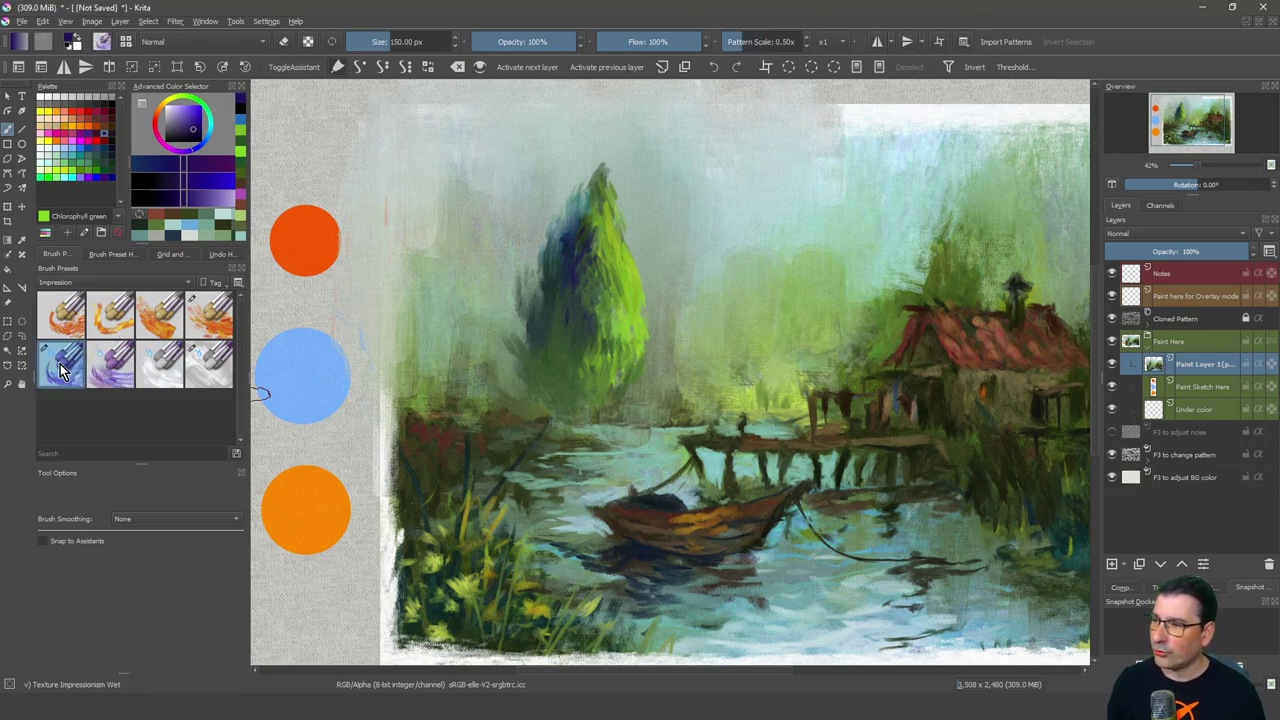
# - Paint a broad dark purple blob left of the green tree using Impression wet presets
pyautogui.click(110, 372)
pyautogui.click(80, 380)
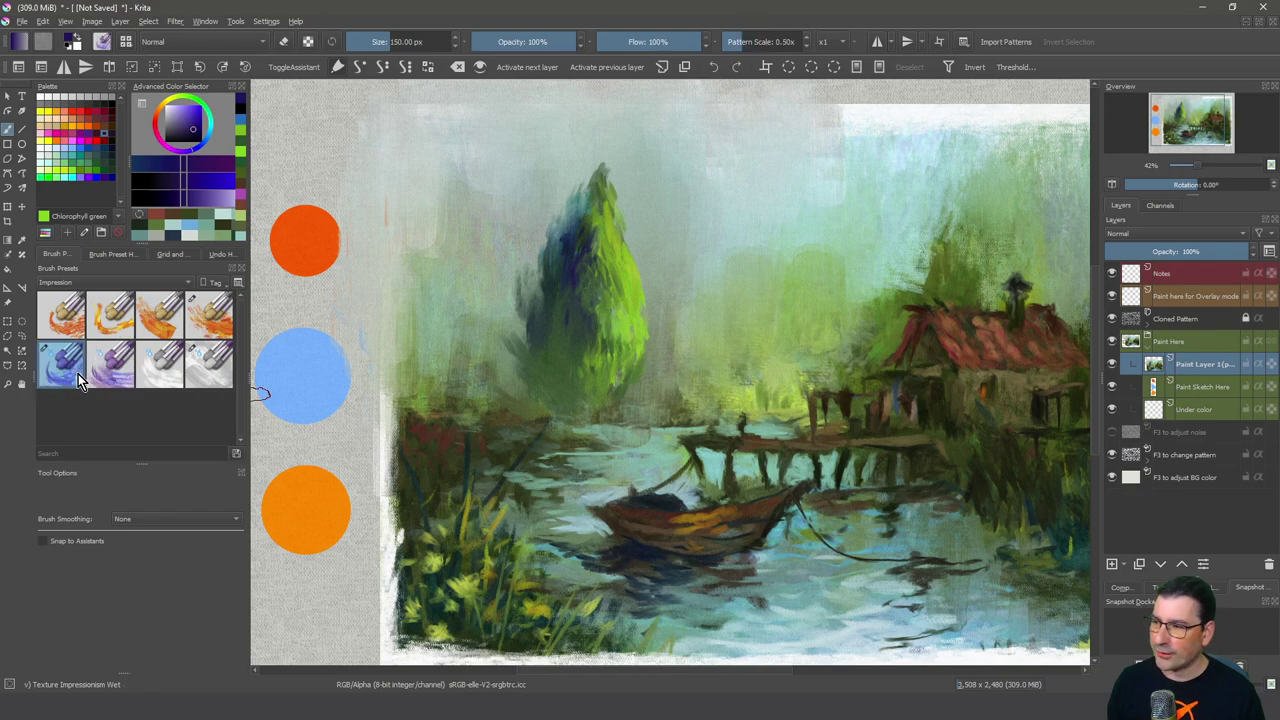
pyautogui.moveTo(486, 176)
pyautogui.mouseDown()
pyautogui.moveTo(464, 290)
pyautogui.moveTo(480, 201)
pyautogui.mouseUp()
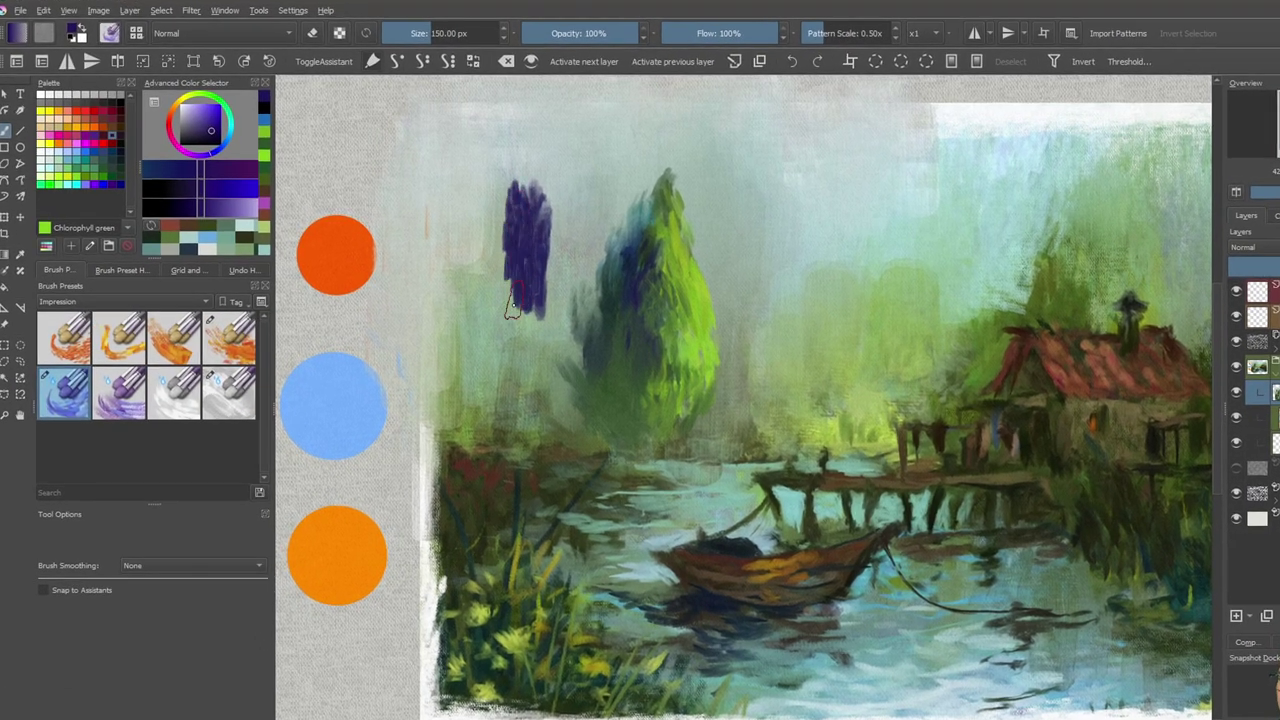
pyautogui.click(110, 400)
pyautogui.moveTo(598, 227)
pyautogui.mouseDown()
pyautogui.moveTo(575, 320)
pyautogui.moveTo(615, 300)
pyautogui.moveTo(615, 355)
pyautogui.mouseUp()
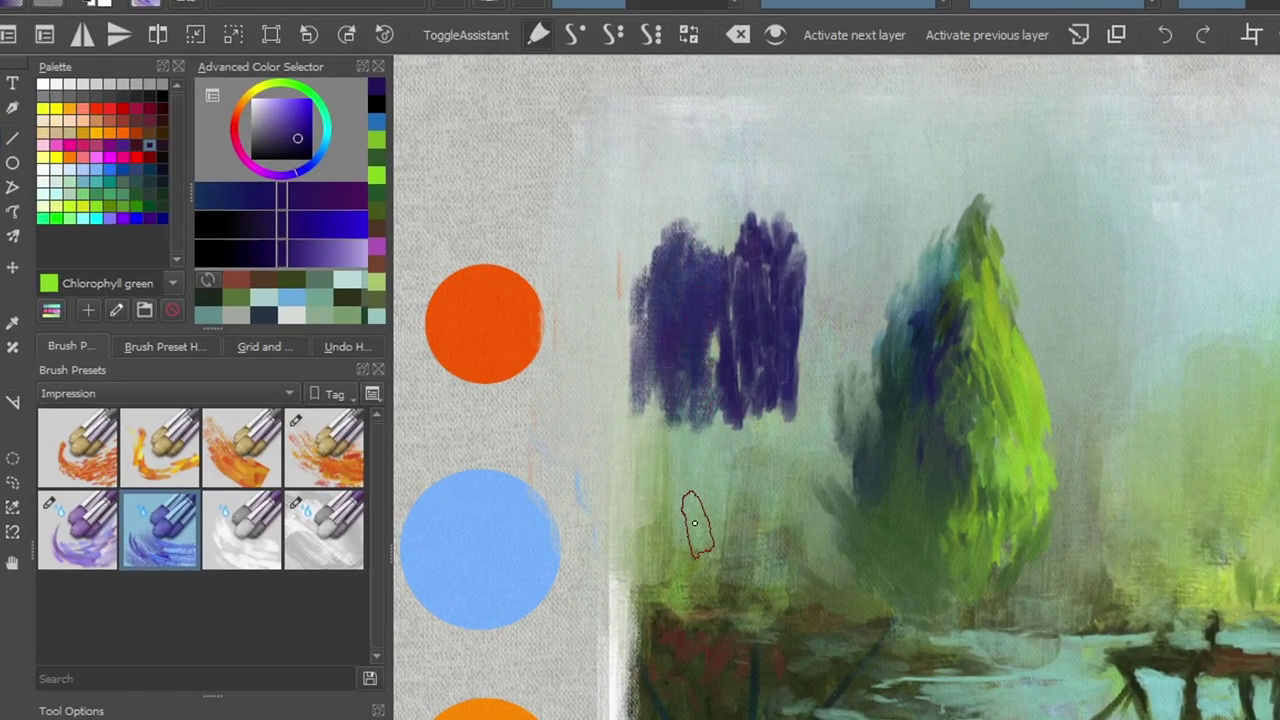
# - Choose a strong purple and paint it down the tree's left side with the plain wet preset
pyautogui.scroll(-2, 689, 520)
pyautogui.moveTo(786, 514); pyautogui.dragTo(792, 603)
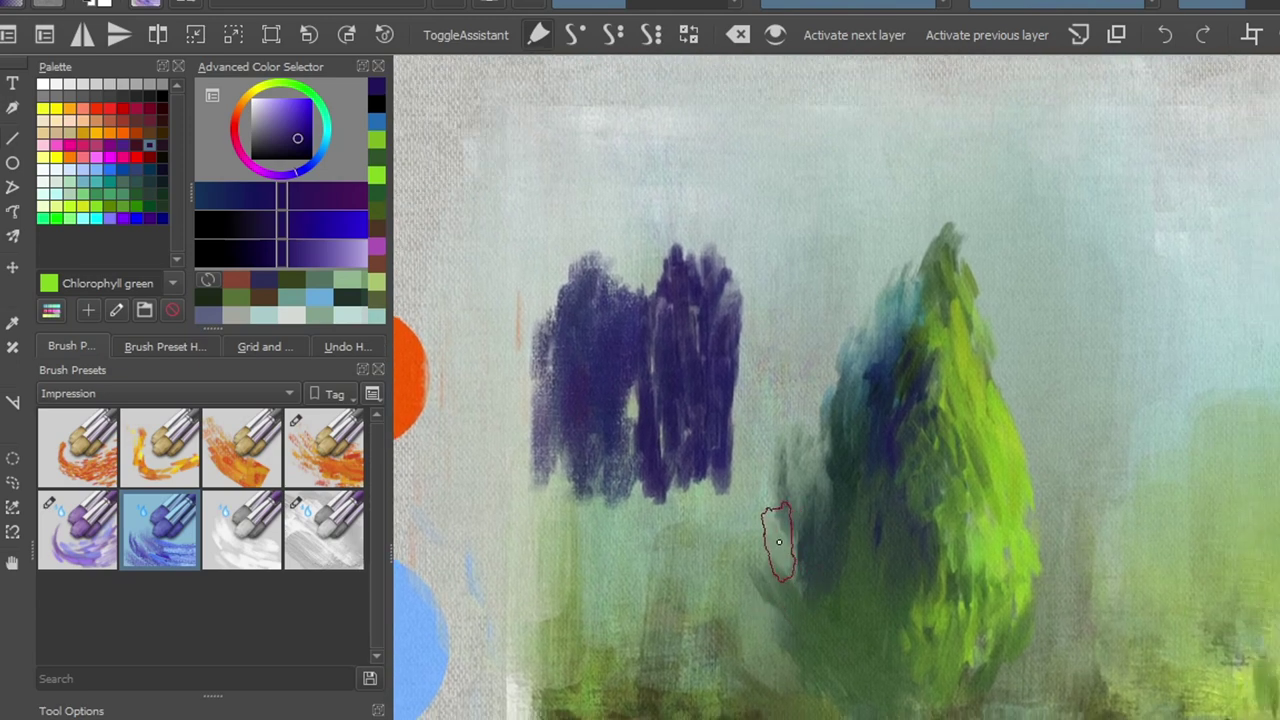
pyautogui.click(81, 538)
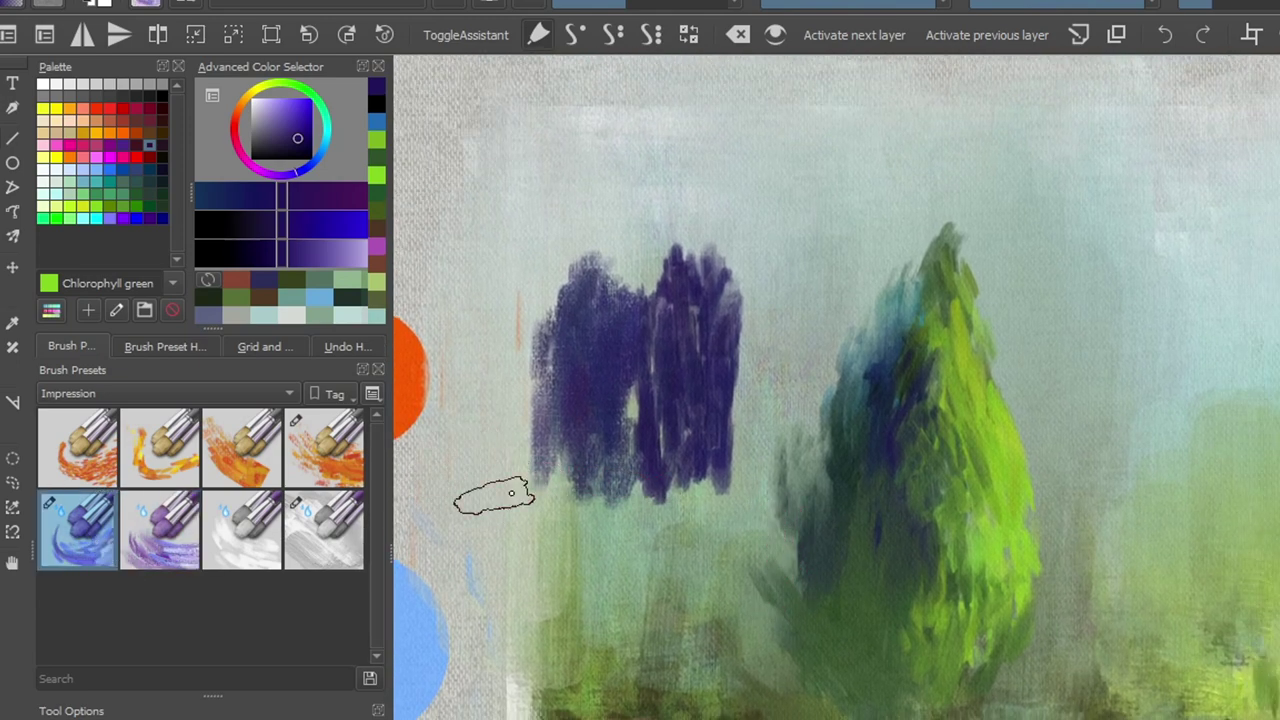
pyautogui.click(287, 106)
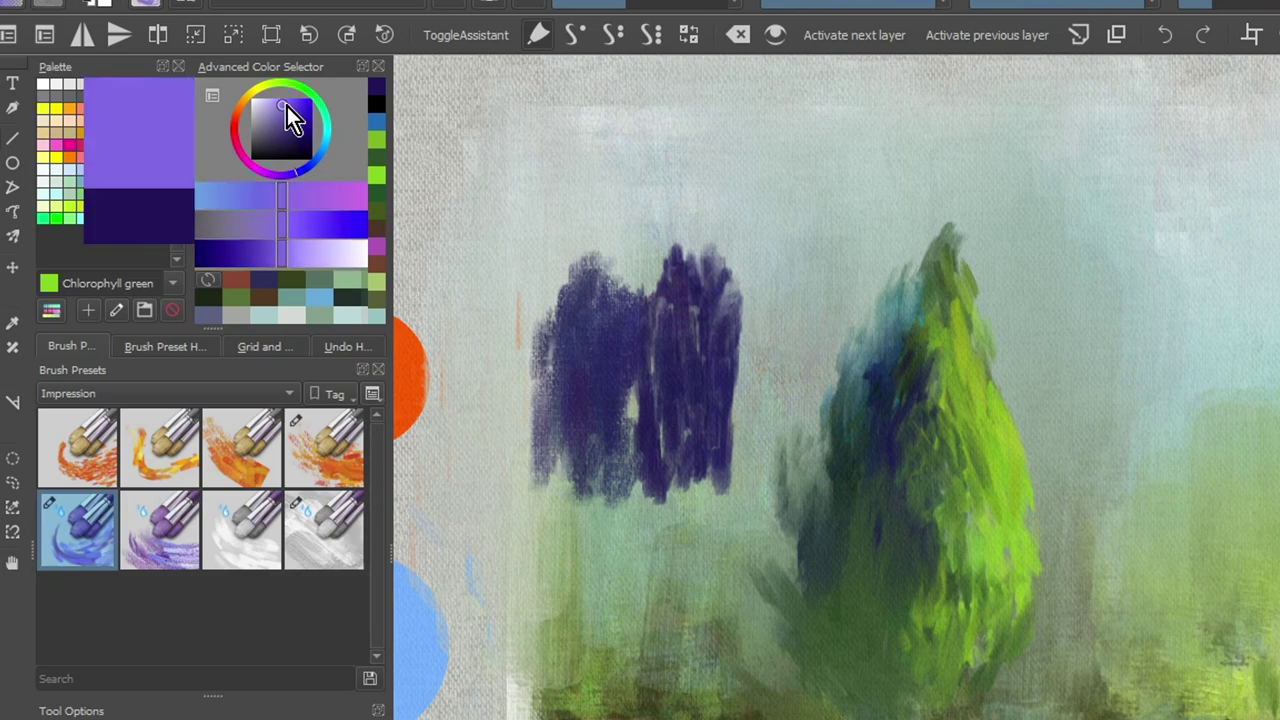
pyautogui.click(352, 192)
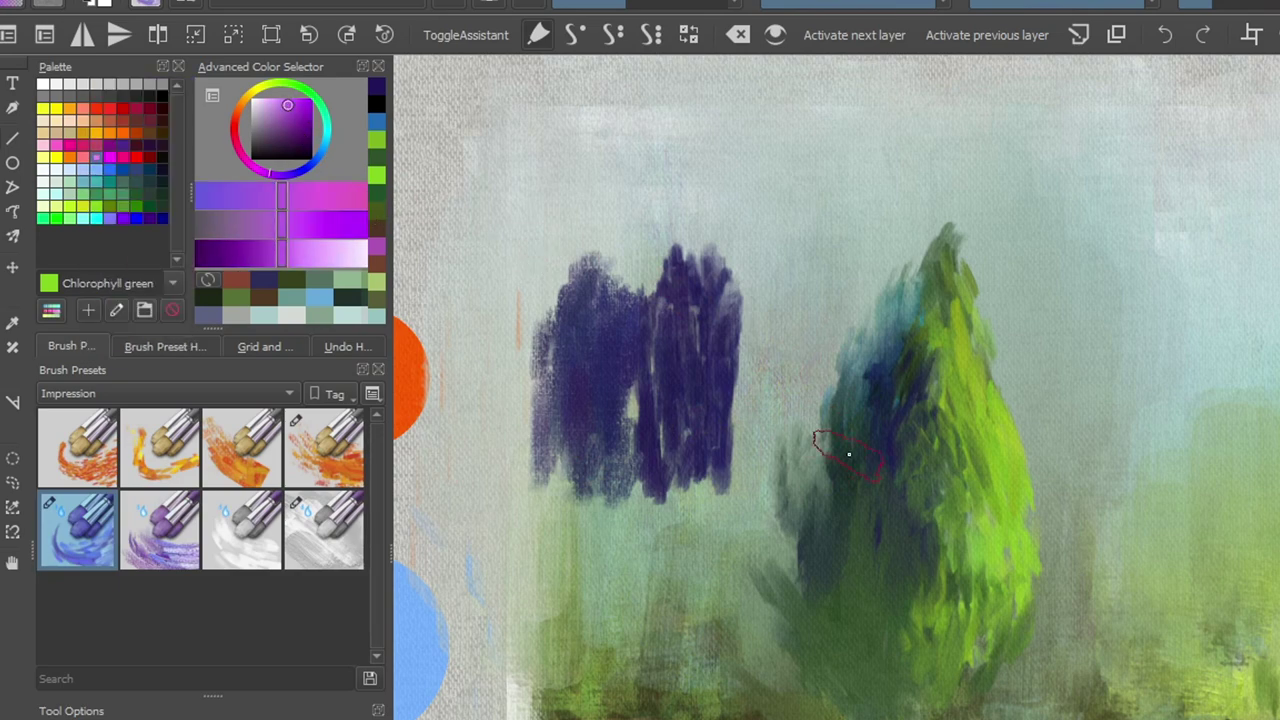
pyautogui.moveTo(858, 425); pyautogui.dragTo(834, 505)
pyautogui.moveTo(860, 430)
pyautogui.mouseDown()
pyautogui.moveTo(827, 568)
pyautogui.moveTo(853, 455)
pyautogui.moveTo(830, 575)
pyautogui.mouseUp()
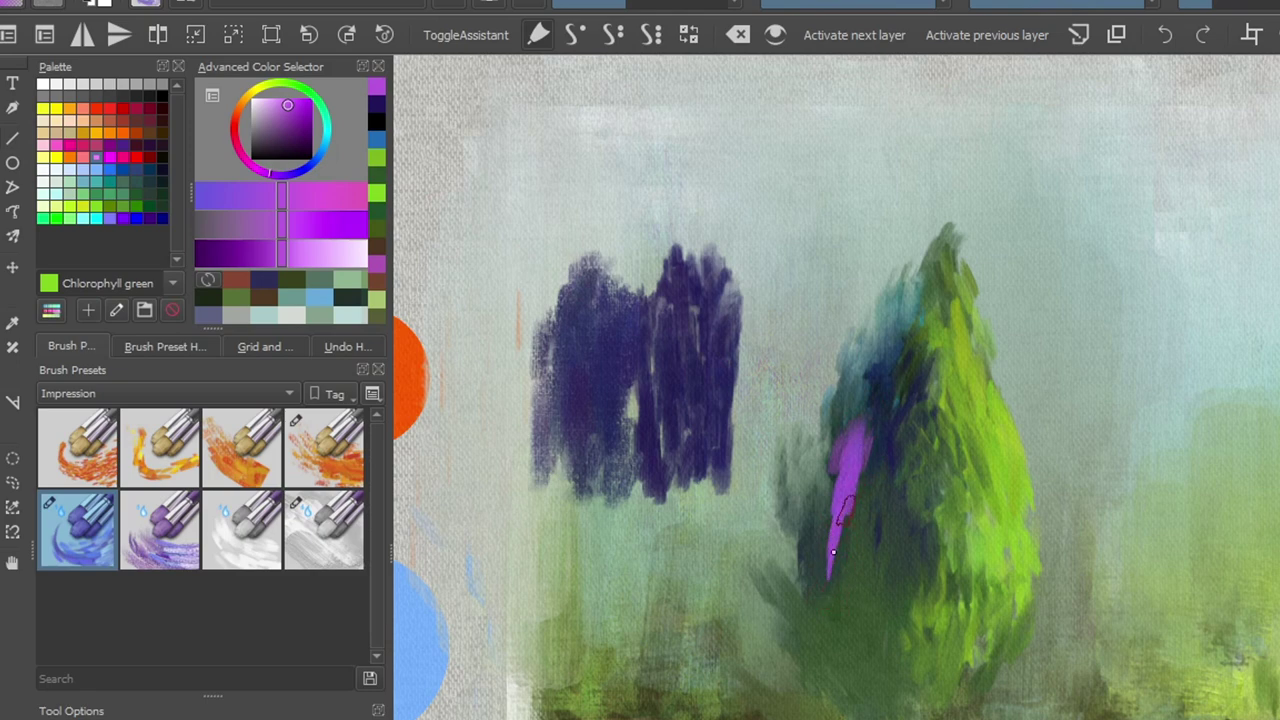
# - Layer more purple strokes from the treetop downward using the wet pattern and plain wet presets
pyautogui.click(158, 525)
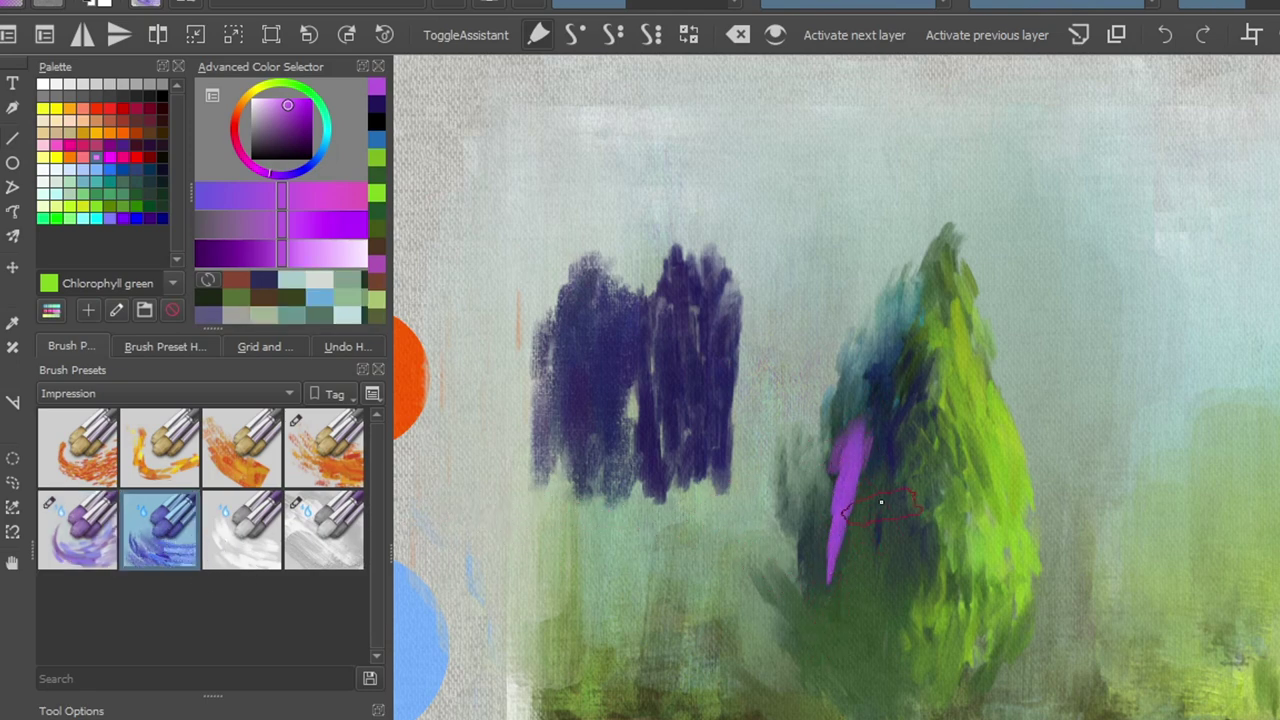
pyautogui.moveTo(884, 450)
pyautogui.mouseDown()
pyautogui.moveTo(862, 570)
pyautogui.moveTo(866, 603)
pyautogui.moveTo(894, 457)
pyautogui.moveTo(871, 571)
pyautogui.moveTo(900, 600)
pyautogui.moveTo(860, 655)
pyautogui.moveTo(894, 663)
pyautogui.moveTo(911, 654)
pyautogui.moveTo(877, 563)
pyautogui.mouseUp()
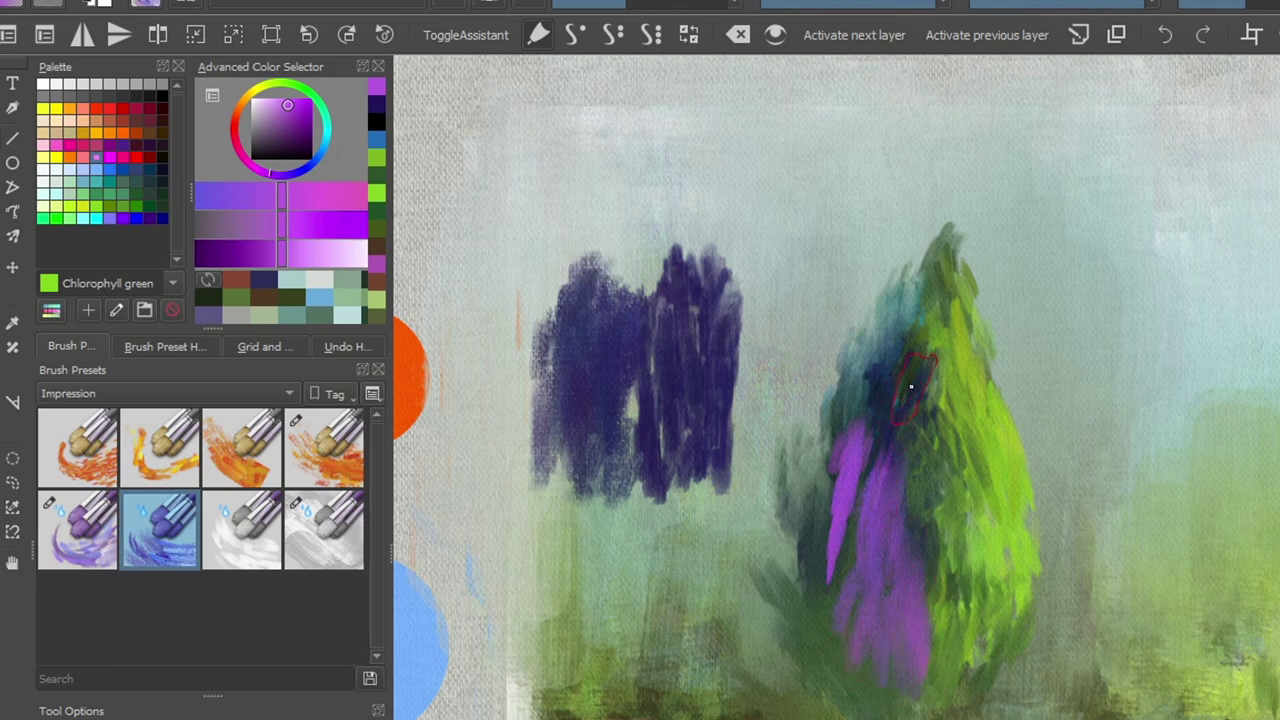
pyautogui.moveTo(925, 340)
pyautogui.mouseDown()
pyautogui.moveTo(890, 461)
pyautogui.moveTo(904, 398)
pyautogui.moveTo(887, 428)
pyautogui.moveTo(909, 500)
pyautogui.moveTo(877, 600)
pyautogui.mouseUp()
pyautogui.click(40, 506)
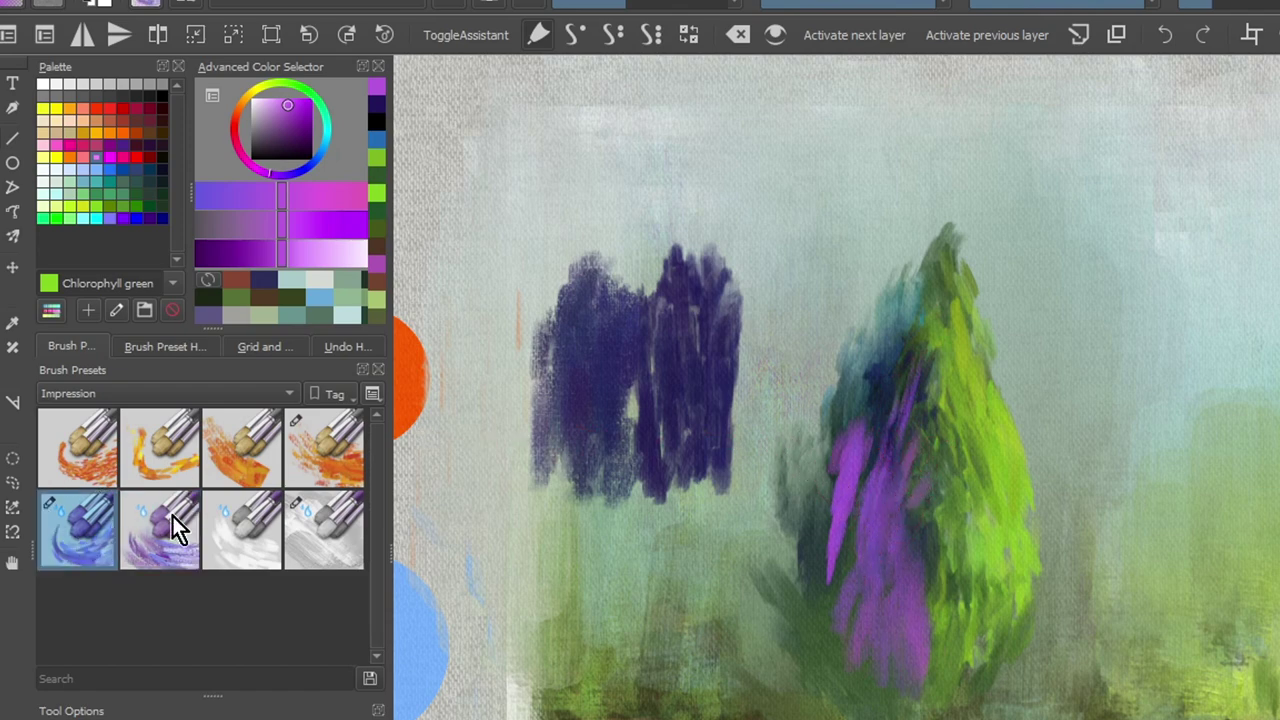
pyautogui.moveTo(895, 325)
pyautogui.mouseDown()
pyautogui.moveTo(849, 391)
pyautogui.moveTo(889, 340)
pyautogui.moveTo(840, 420)
pyautogui.mouseUp()
pyautogui.moveTo(888, 350)
pyautogui.mouseDown()
pyautogui.moveTo(863, 400)
pyautogui.moveTo(820, 380)
pyautogui.moveTo(829, 429)
pyautogui.moveTo(792, 565)
pyautogui.mouseUp()
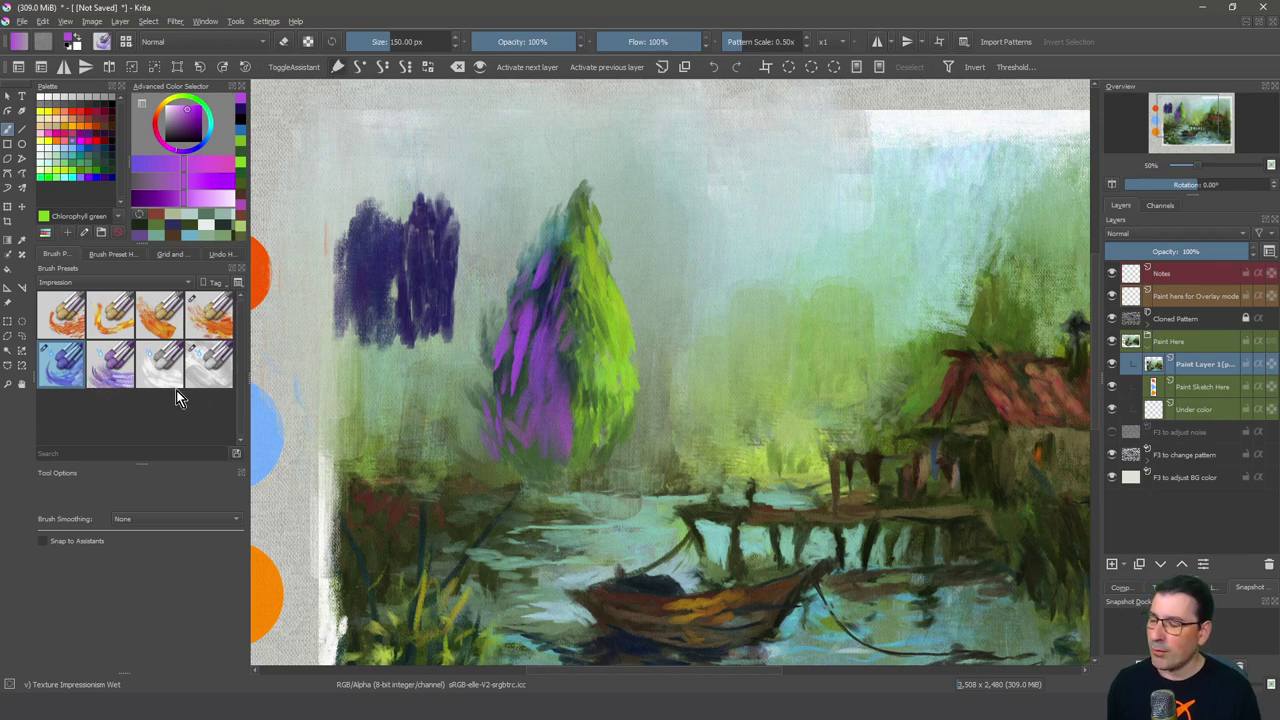
# - Smear the purple tree's left edge with the Wet Blend brush and open its settings
pyautogui.click(160, 365)
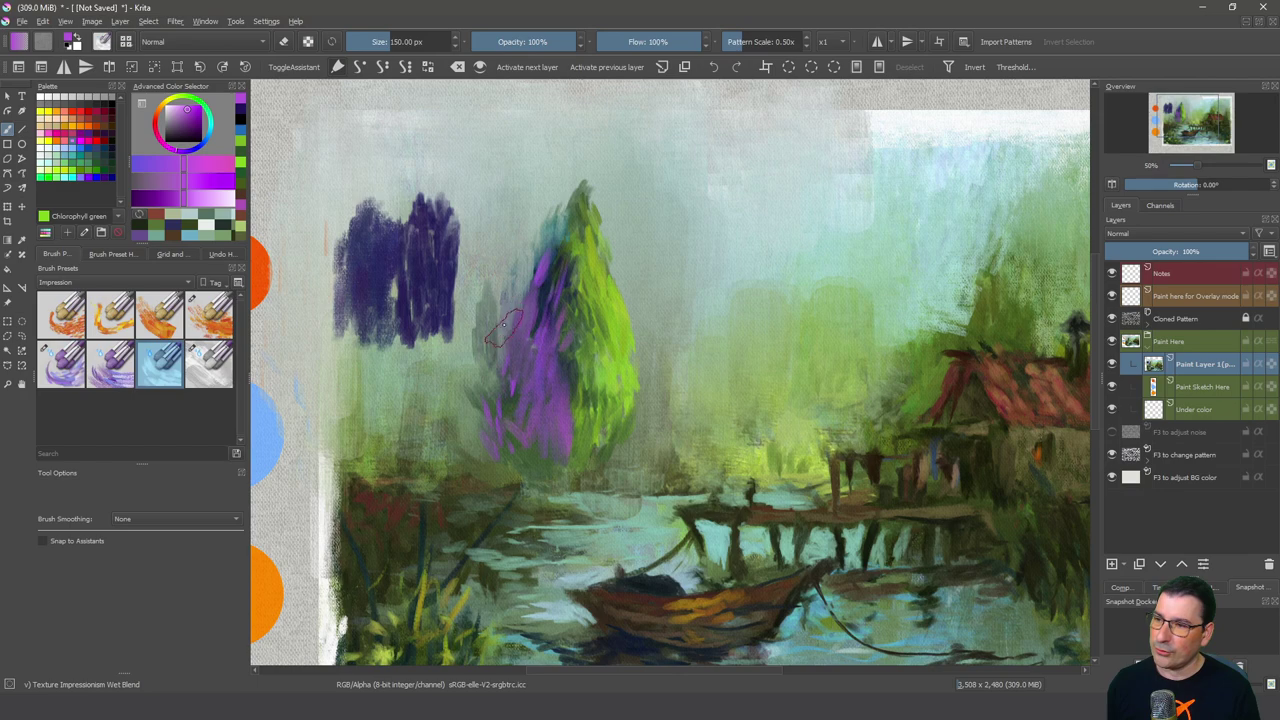
pyautogui.moveTo(505, 322)
pyautogui.mouseDown()
pyautogui.moveTo(491, 278)
pyautogui.moveTo(470, 351)
pyautogui.moveTo(473, 320)
pyautogui.moveTo(450, 348)
pyautogui.moveTo(463, 215)
pyautogui.moveTo(465, 253)
pyautogui.mouseUp()
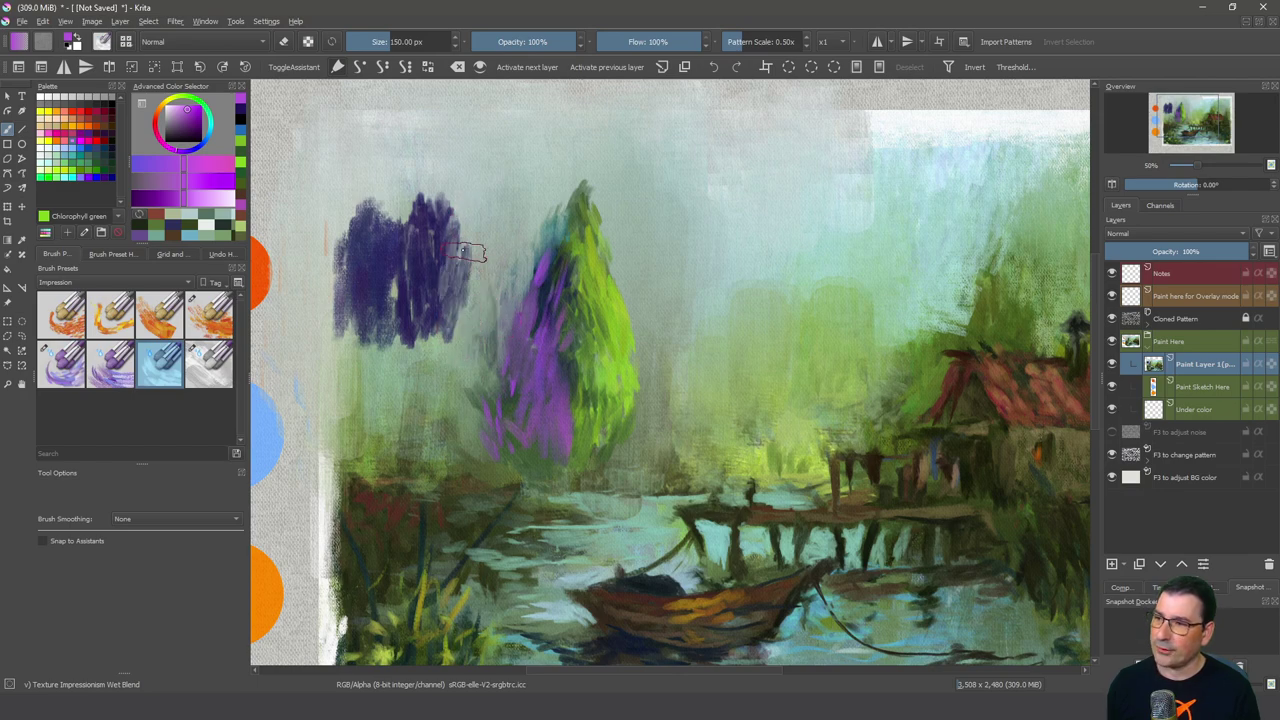
pyautogui.click(103, 47)
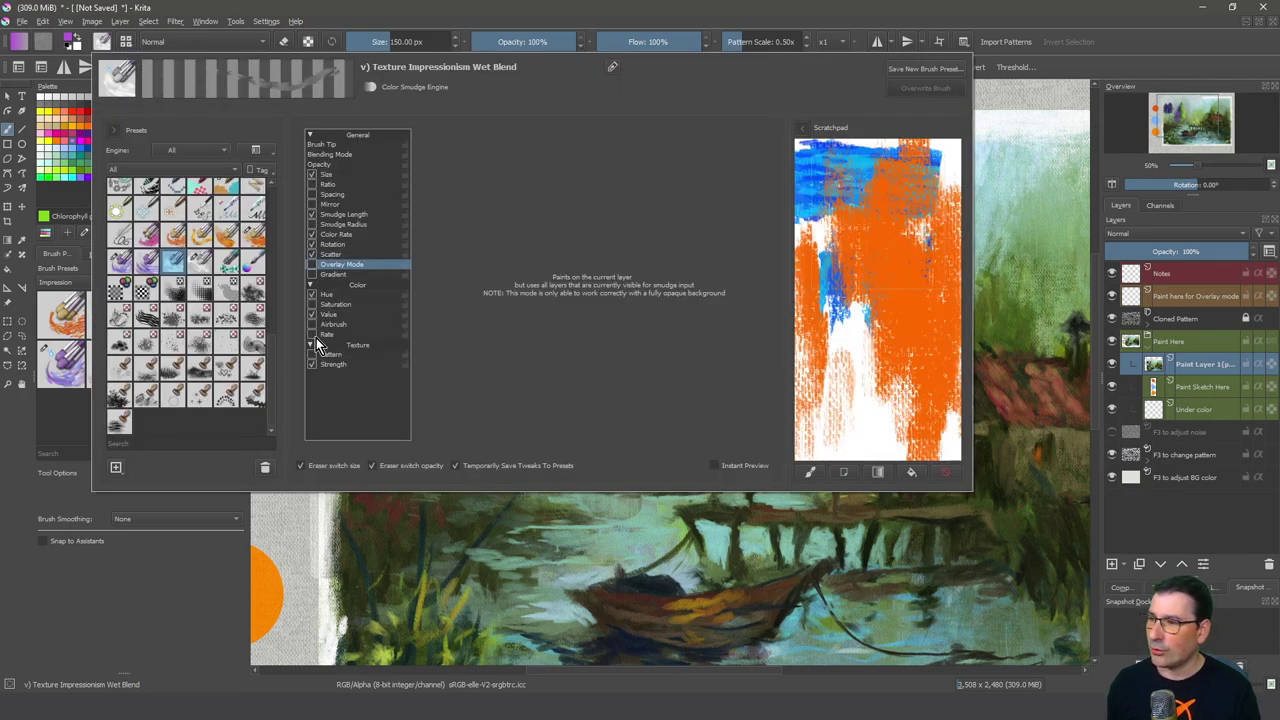
# - Enable the Pattern texture on the Wet Blend brush and browse the available patterns
pyautogui.click(331, 355)
pyautogui.click(311, 355)
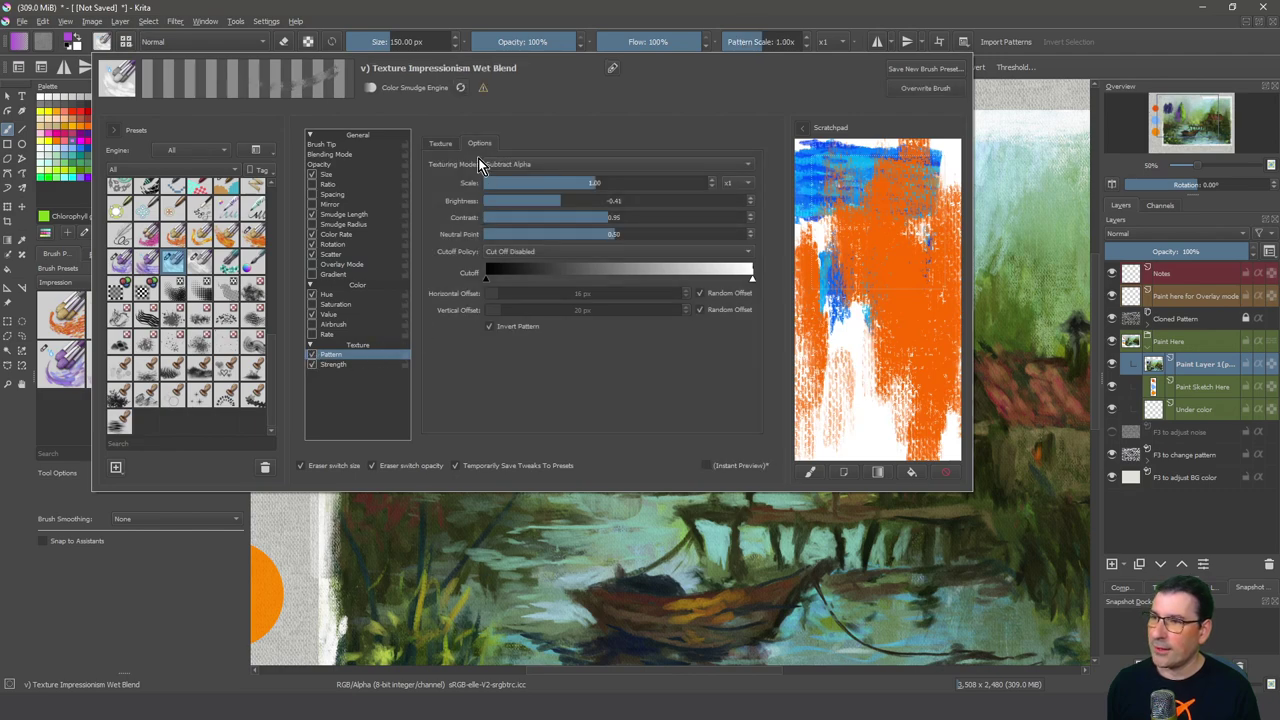
pyautogui.click(441, 143)
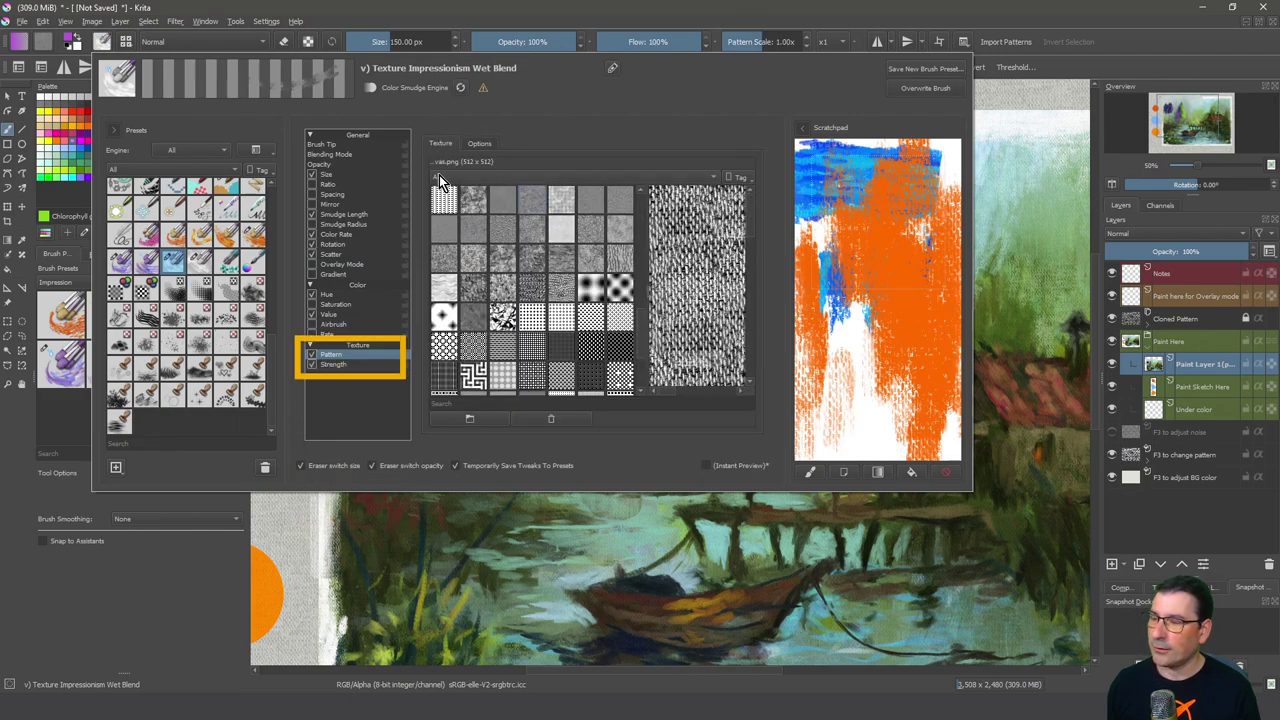
pyautogui.scroll(-5, 640, 215)
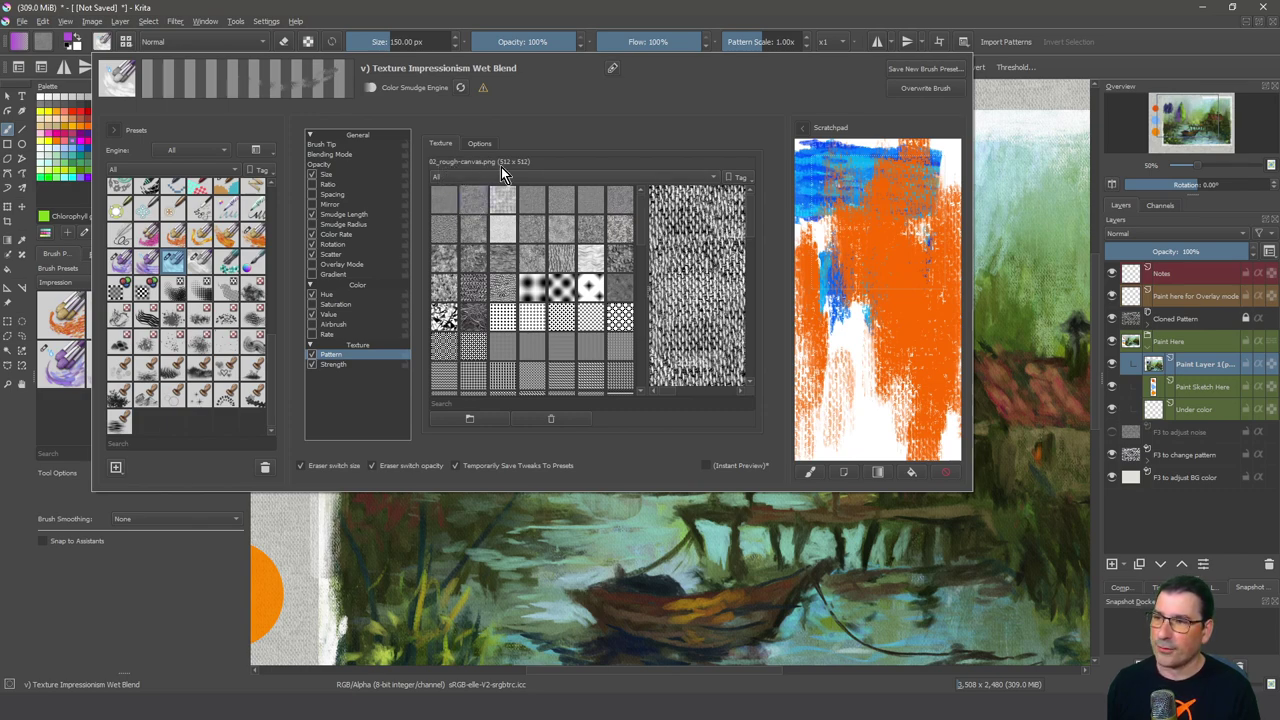
# - Close the brush editor and smear the dark purple bush upward with a larger brush
pyautogui.click(678, 556)
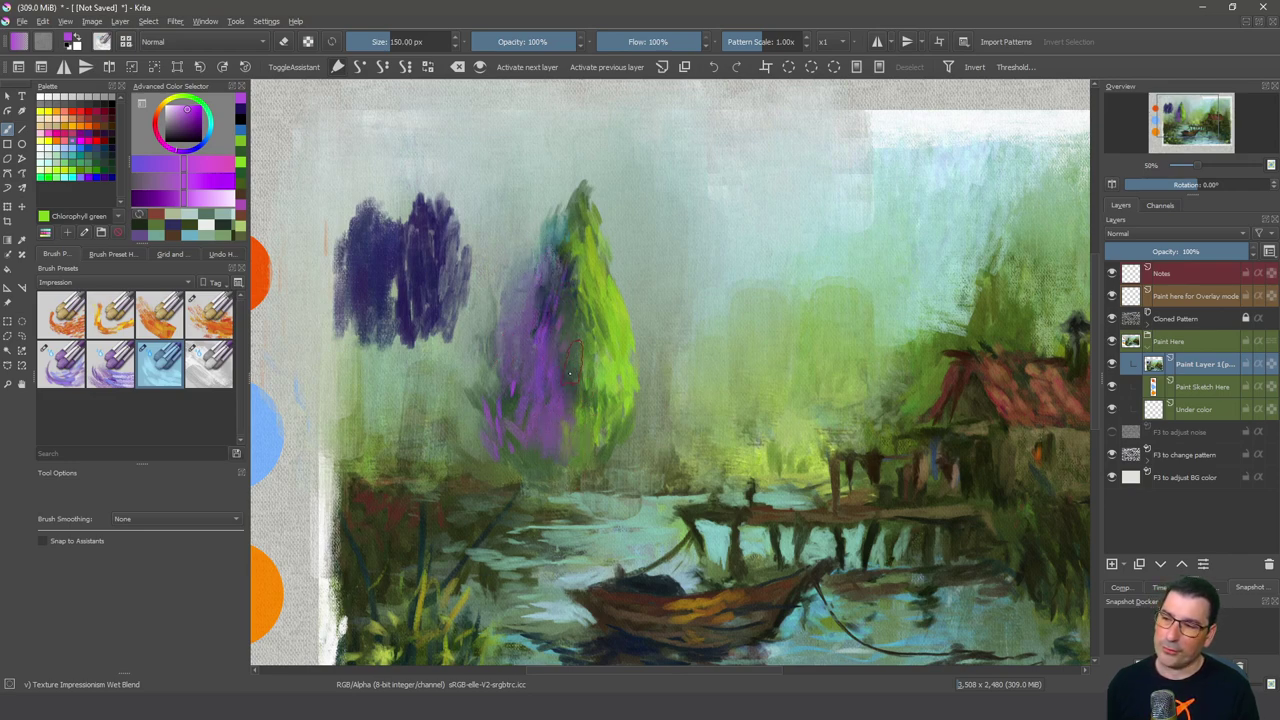
pyautogui.moveTo(405, 340); pyautogui.dragTo(421, 122)
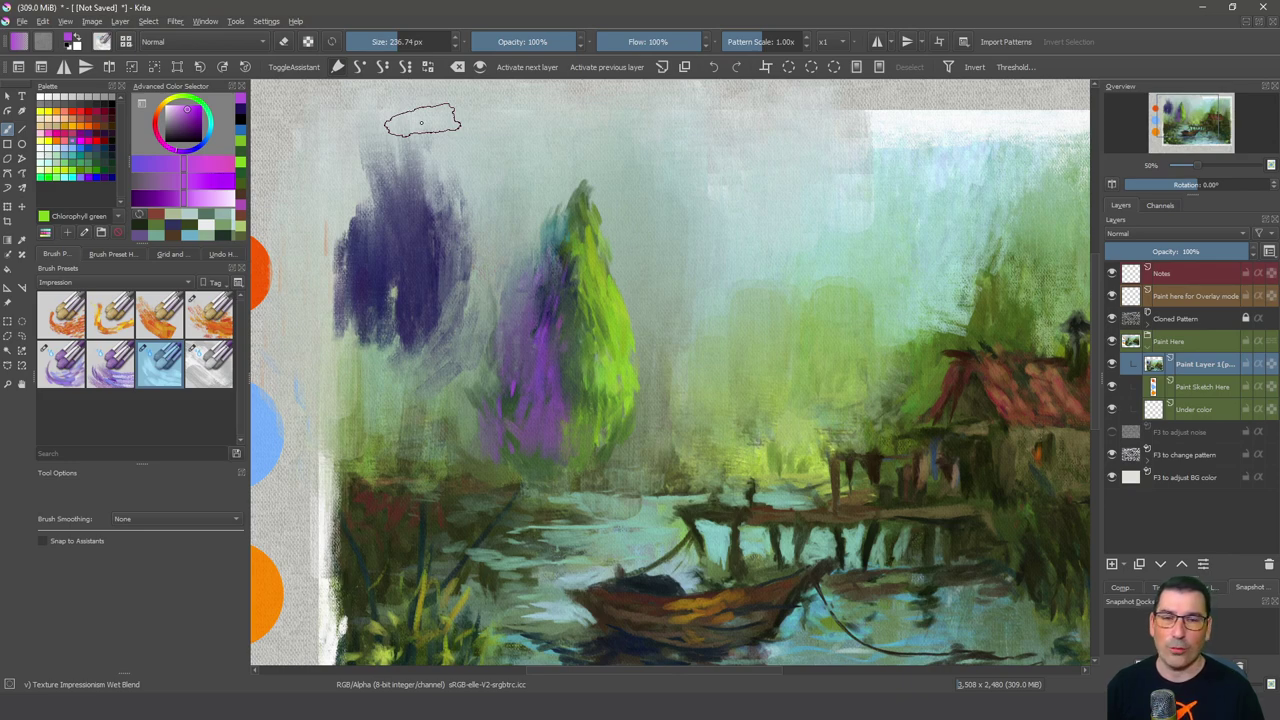